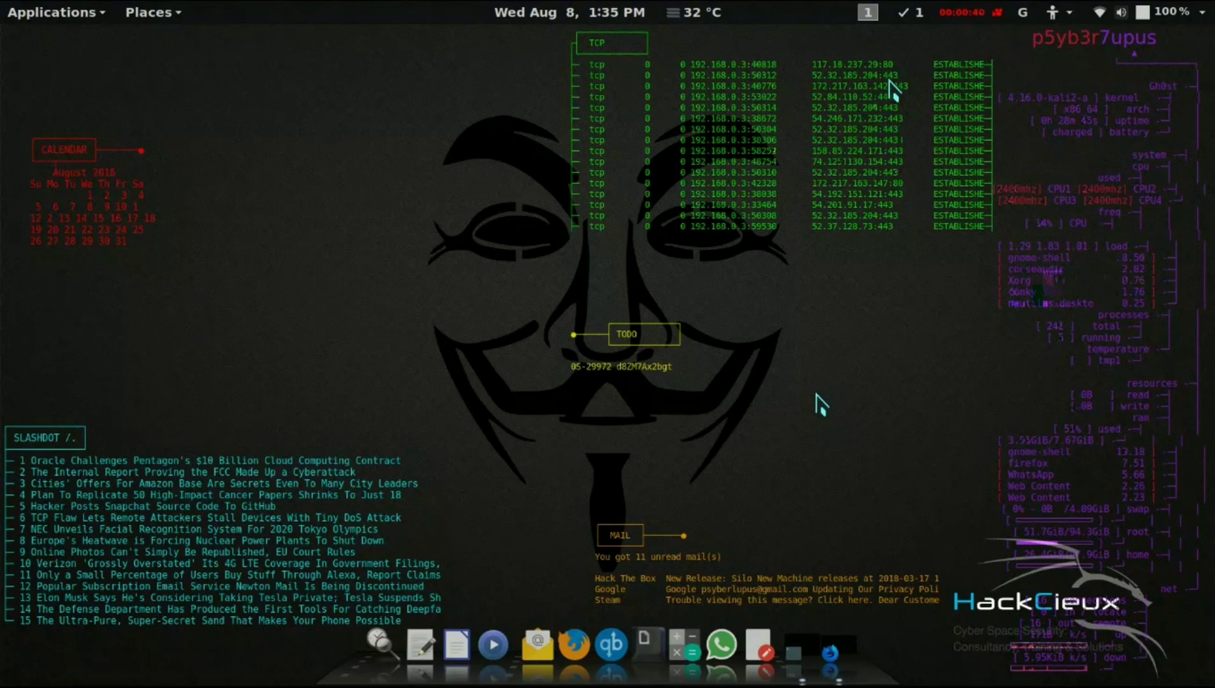
Switch to Firefox Developer Edition and run a Google search for "web server" in the new tab
click(848, 660)
click(441, 59)
text(web server)
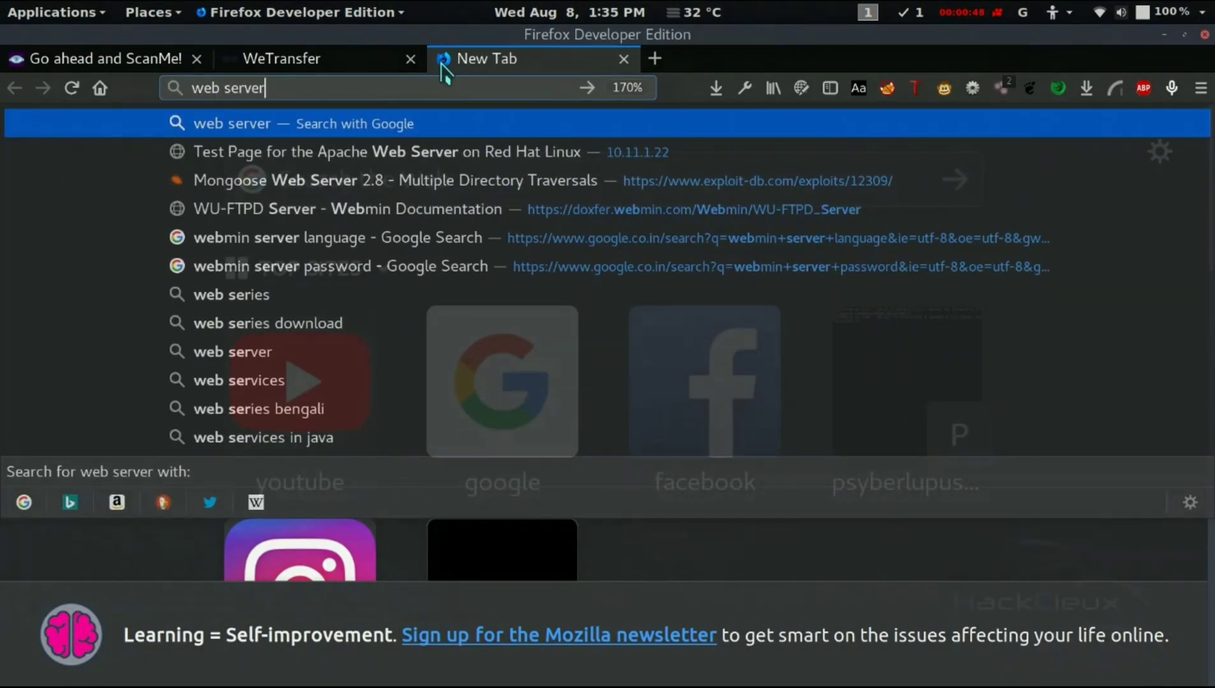
key(Return)
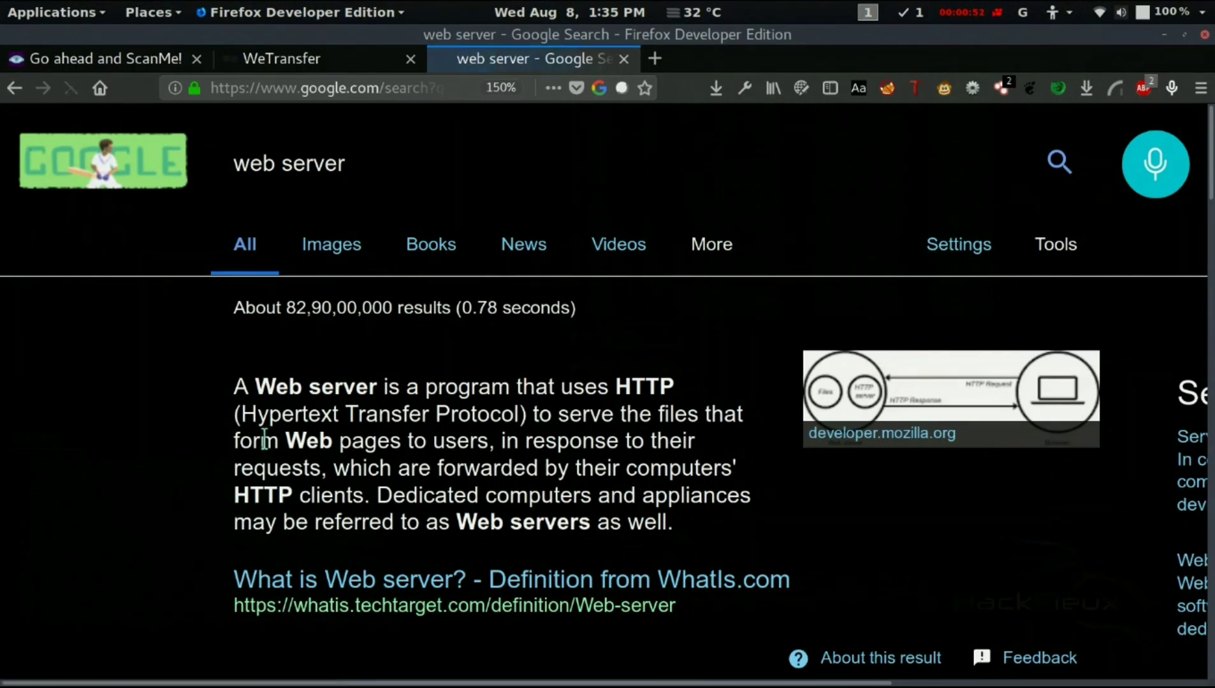
click(454, 170)
key(Escape)
click(182, 393)
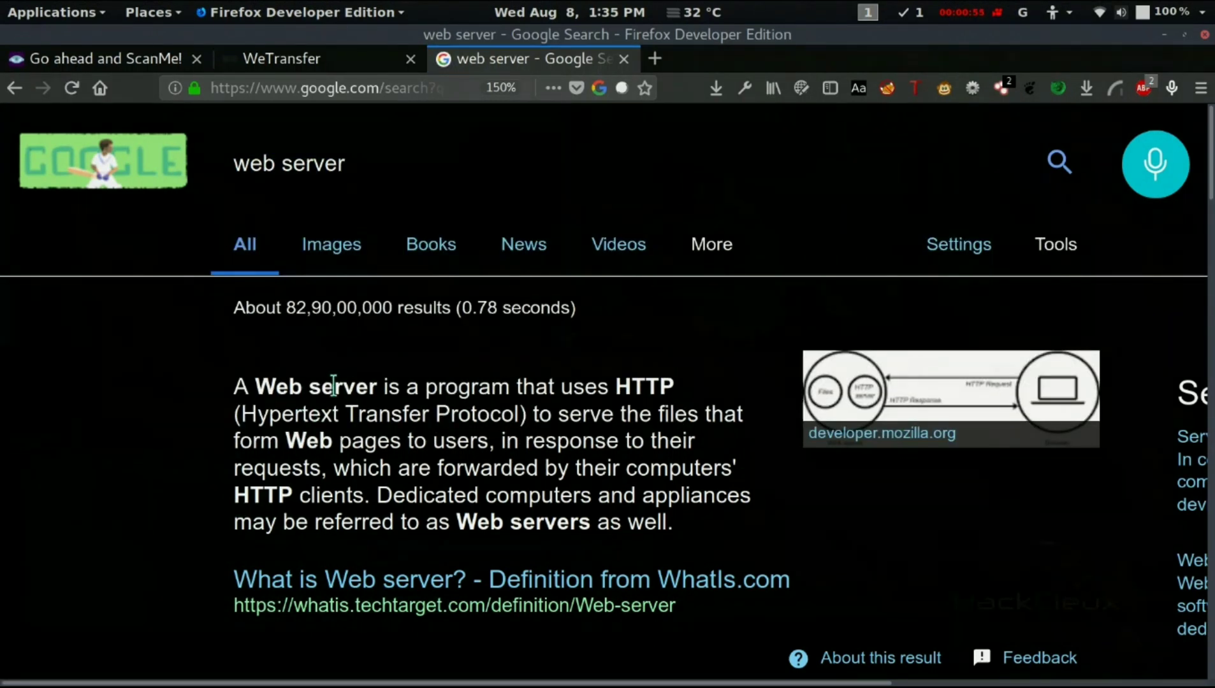
Read the web server definition in the search results, highlighting the phrases about HTTP and serving pages to users
drag(233, 389, 710, 401)
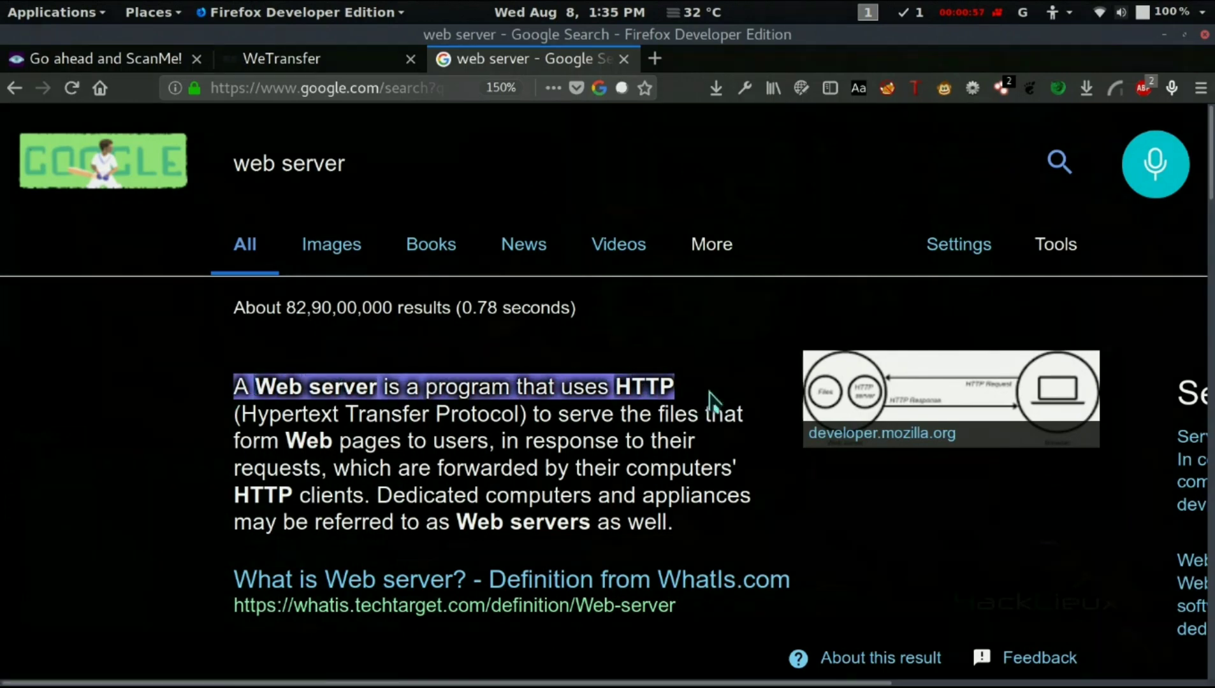
click(641, 420)
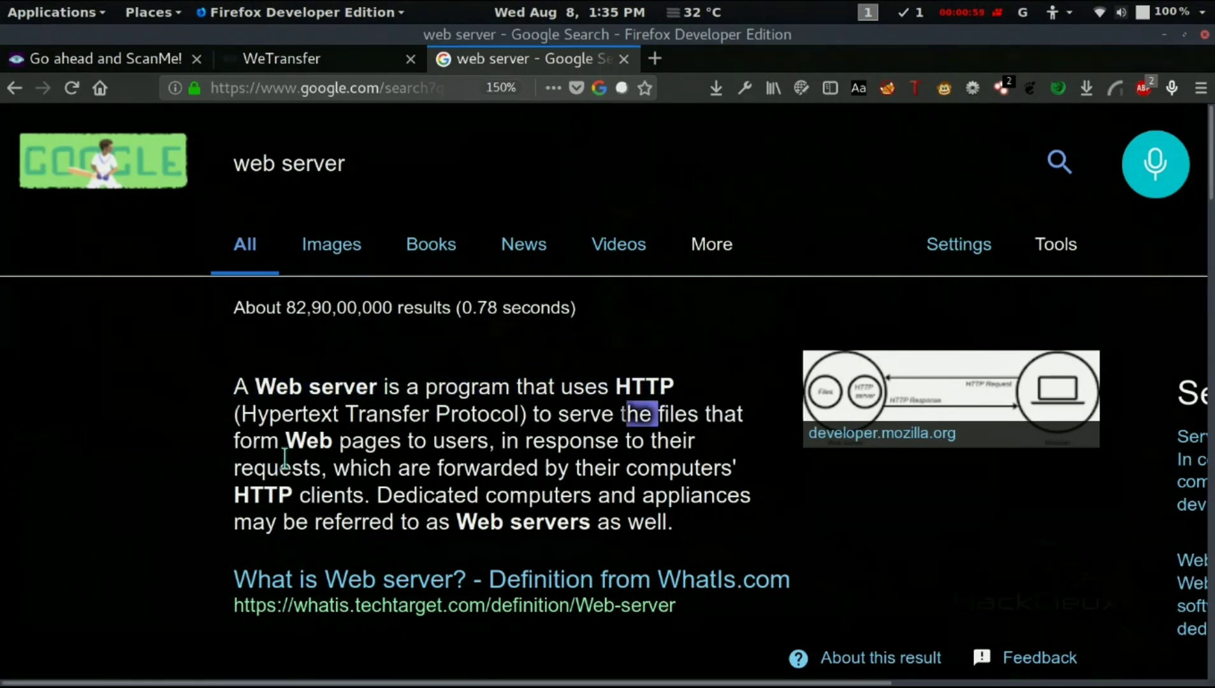
drag(234, 440, 582, 439)
scroll(599, 455, down, 3)
scroll(554, 455, up, 3)
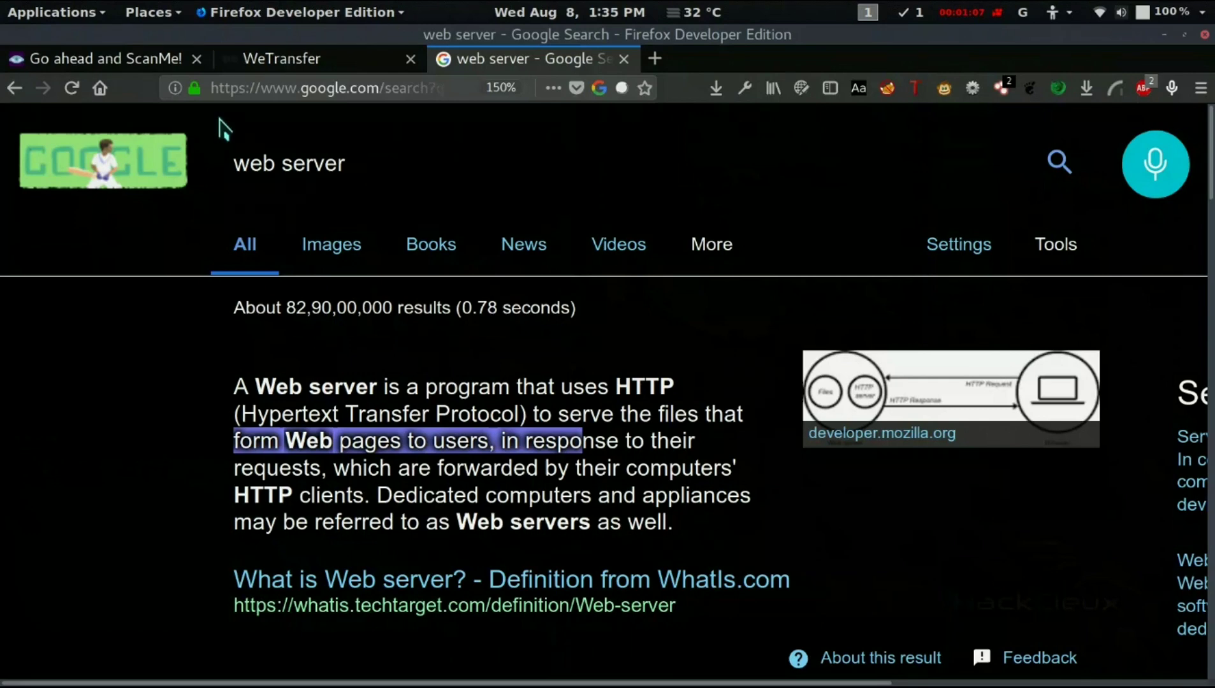
Examine the address of the results page from its beginning, highlighting the https protocol and the google.com domain
drag(258, 89, 495, 99)
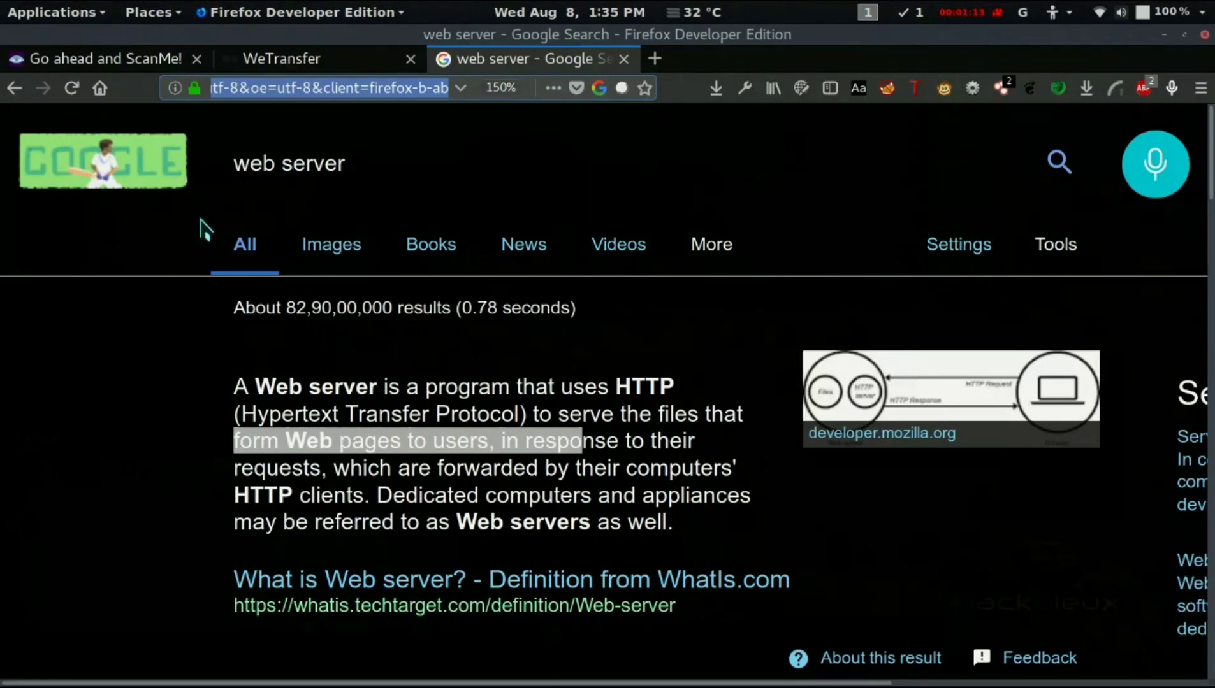
key(Tab)
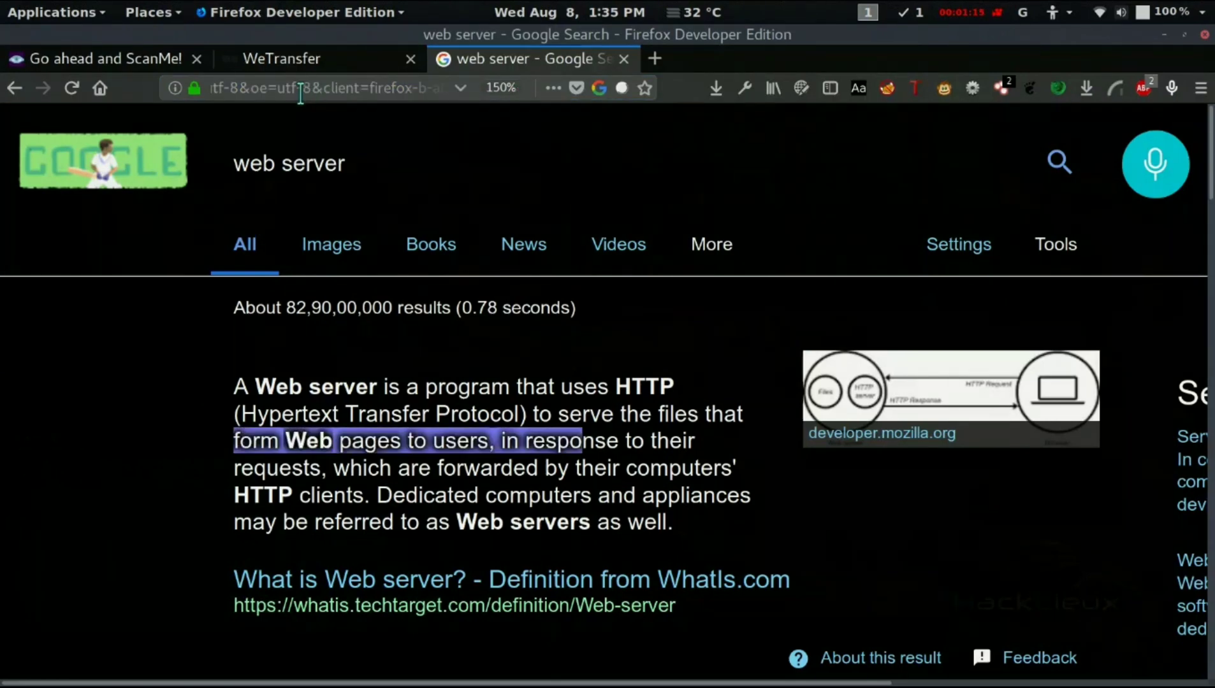
click(300, 94)
key(Left)
key(Left)
key(Left)
key(Left)
key(Left)
key(Left)
key(Left)
key(Left)
key(Left)
key(Left)
key(Left)
key(Left)
key(Left)
key(Left)
key(Left)
key(Left)
key(Left)
key(Left)
key(Left)
key(Left)
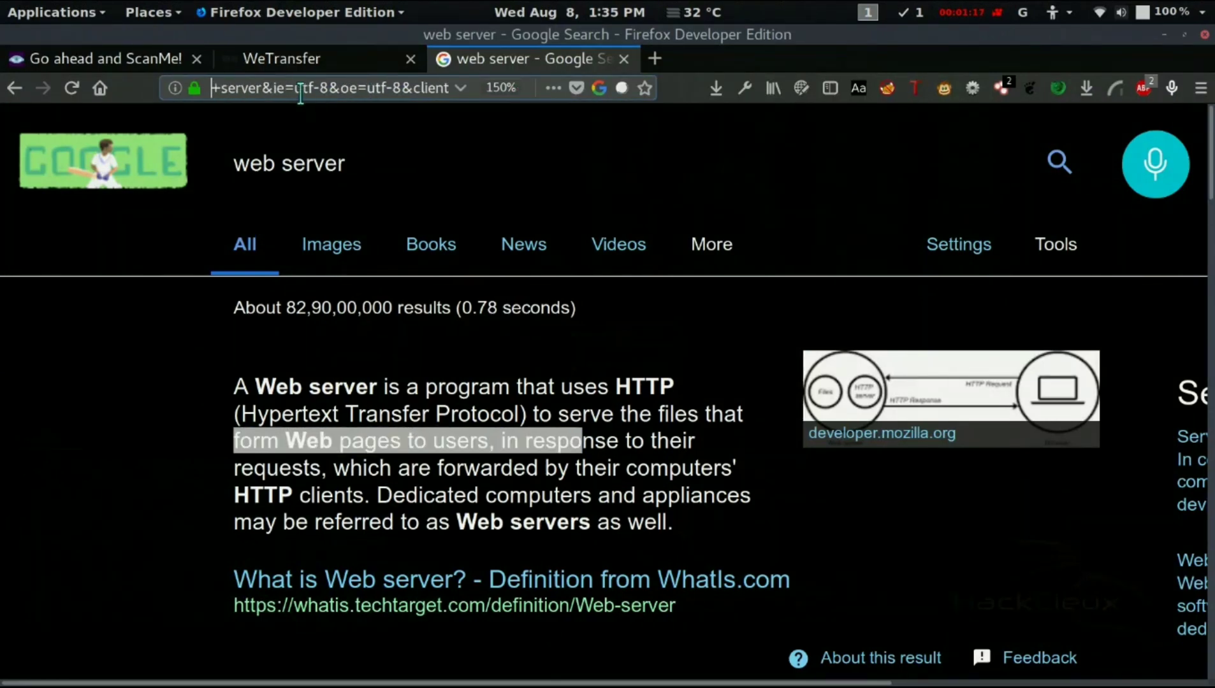
key(Left)
key(Left)
key(Left)
key(Left)
key(Left)
key(Left)
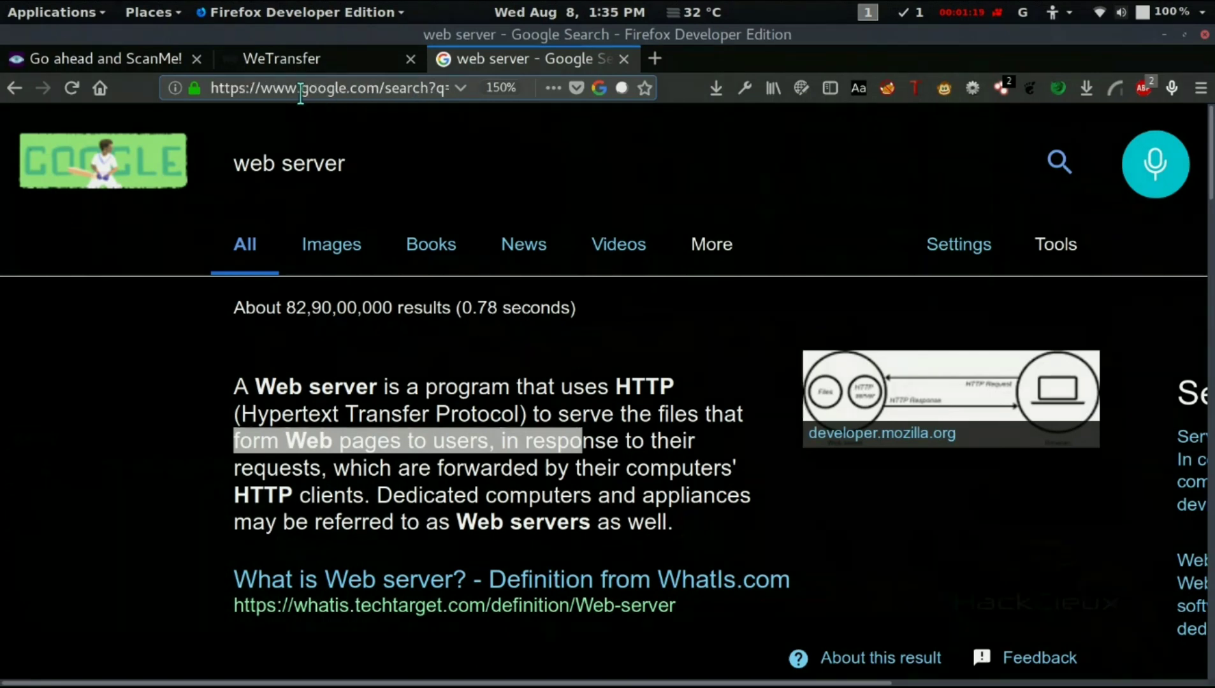
drag(303, 87, 383, 87)
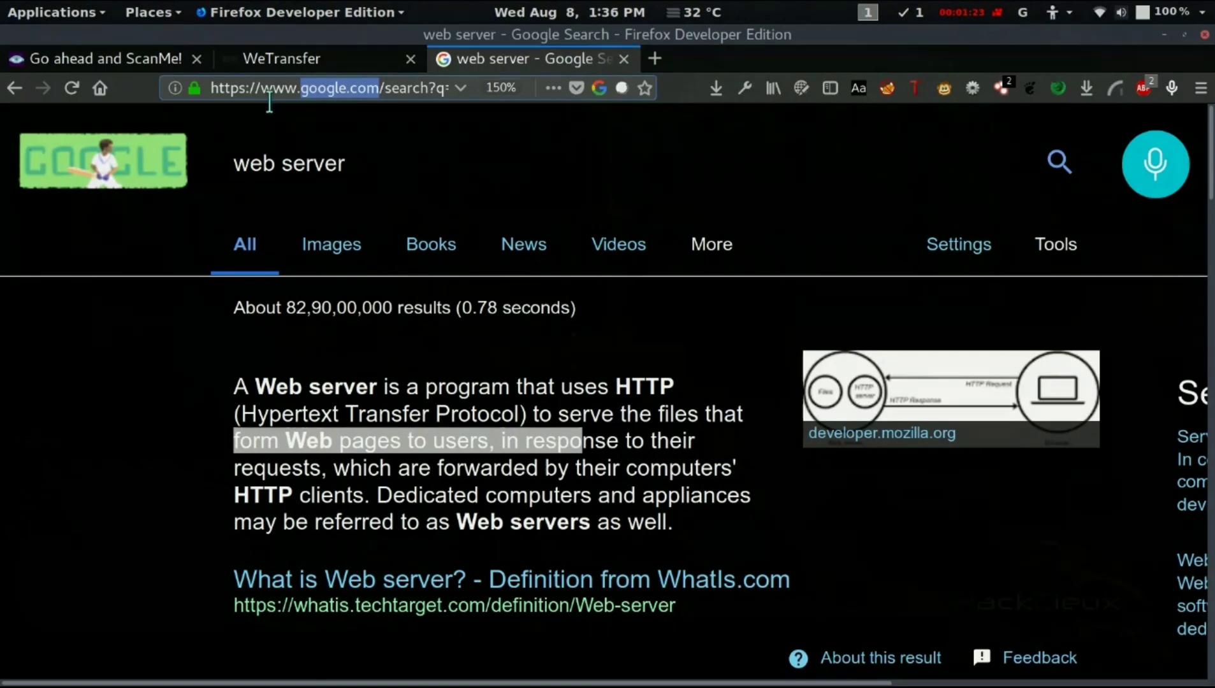
mouse_move(212, 87)
mouse_down()
mouse_move(245, 85)
mouse_move(230, 85)
mouse_up()
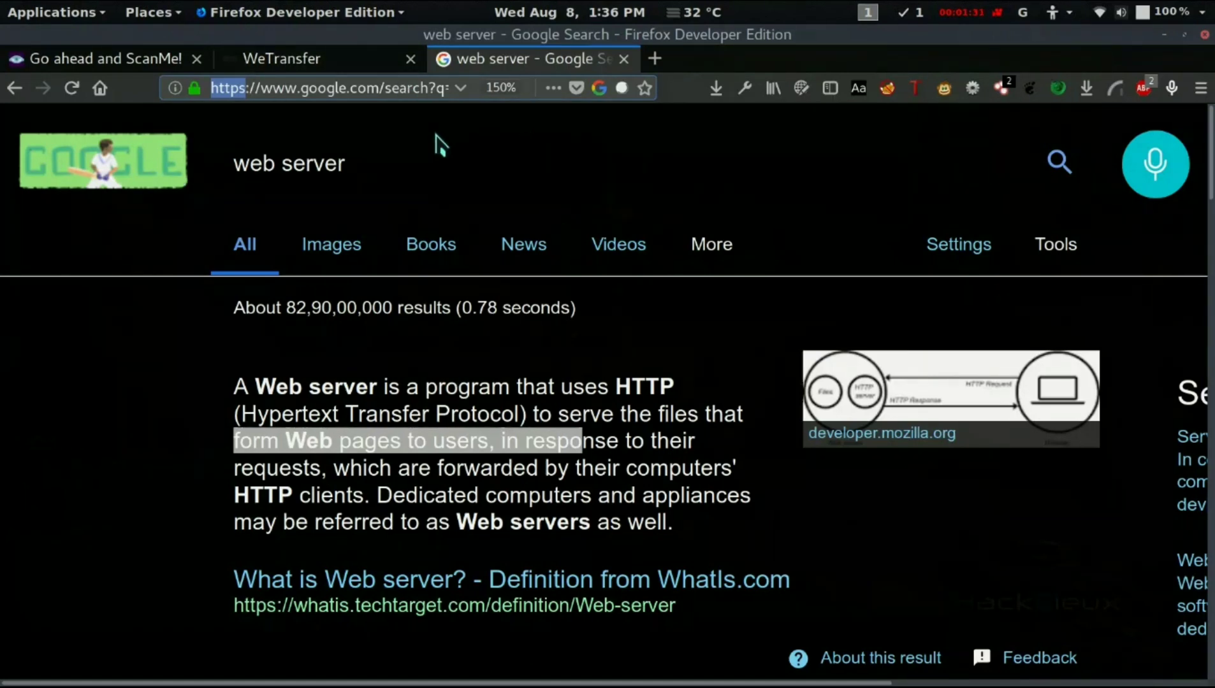
drag(302, 88, 380, 88)
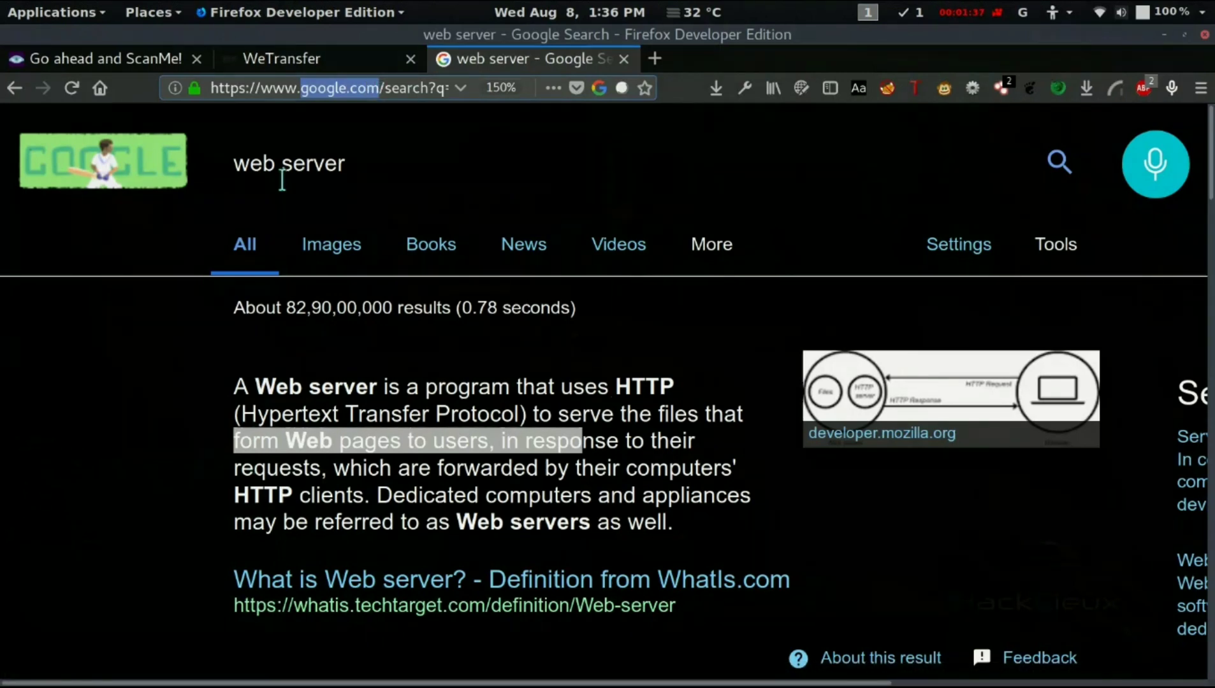
Look through the search results and open the page's HTML in the element inspector
click(206, 401)
scroll(206, 399, down, 10)
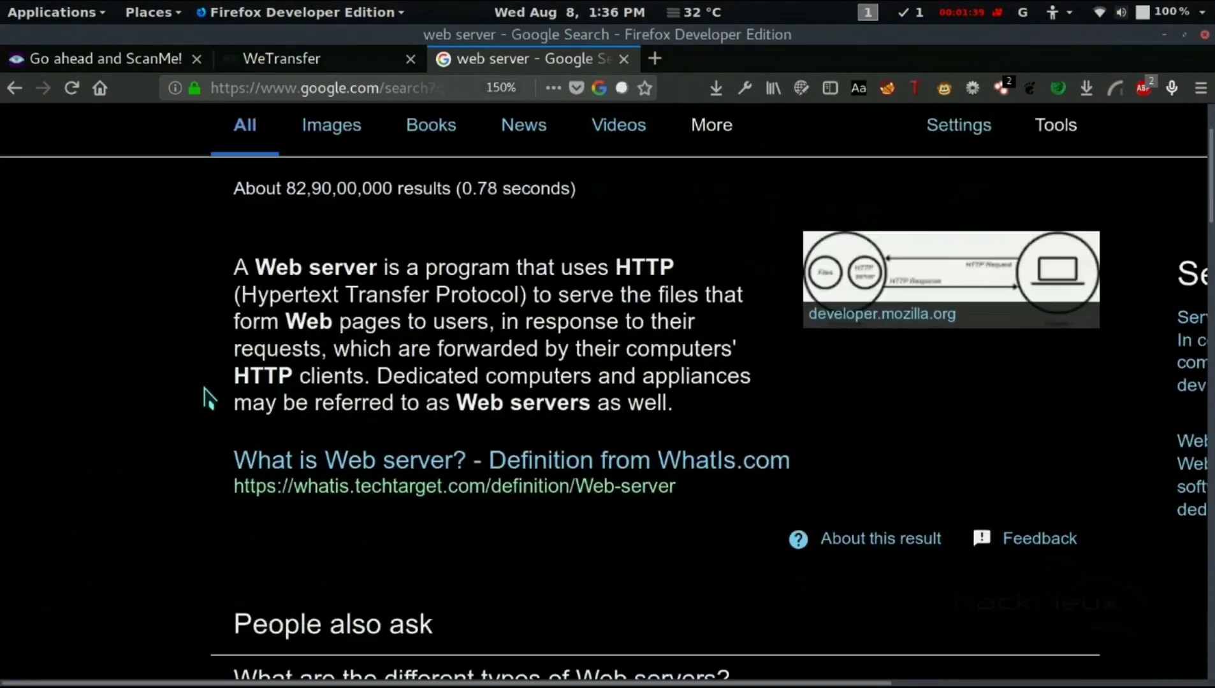
scroll(327, 355, up, 10)
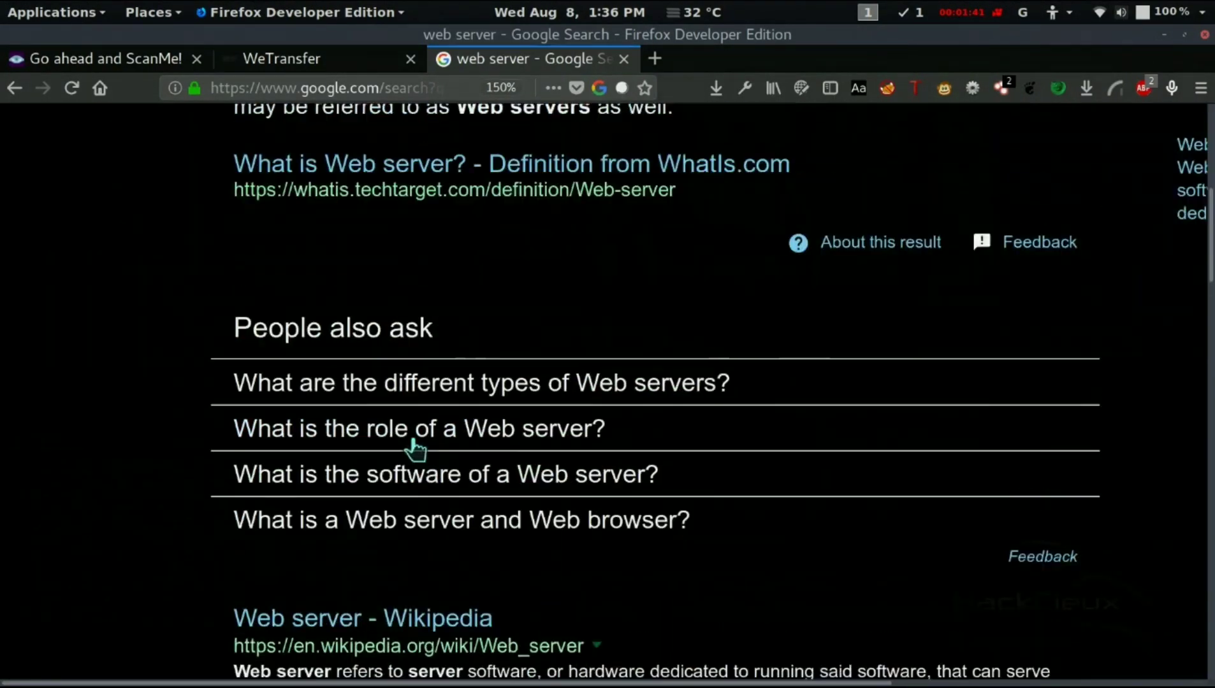
right_click(113, 313)
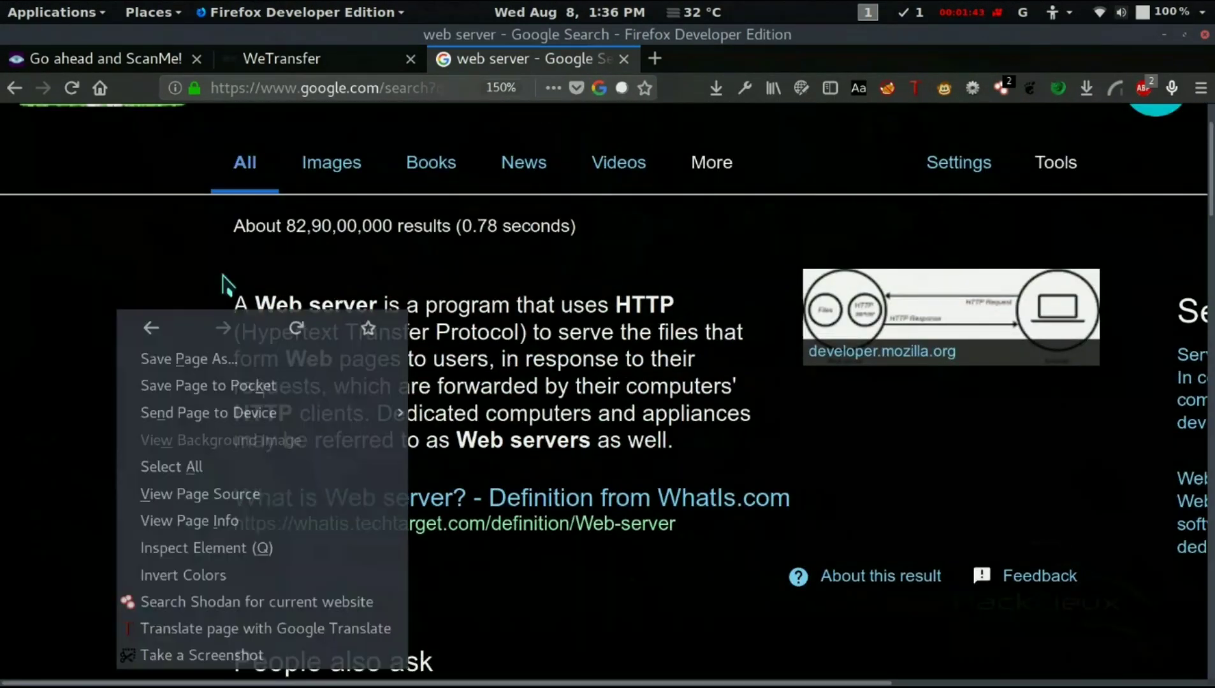
click(262, 550)
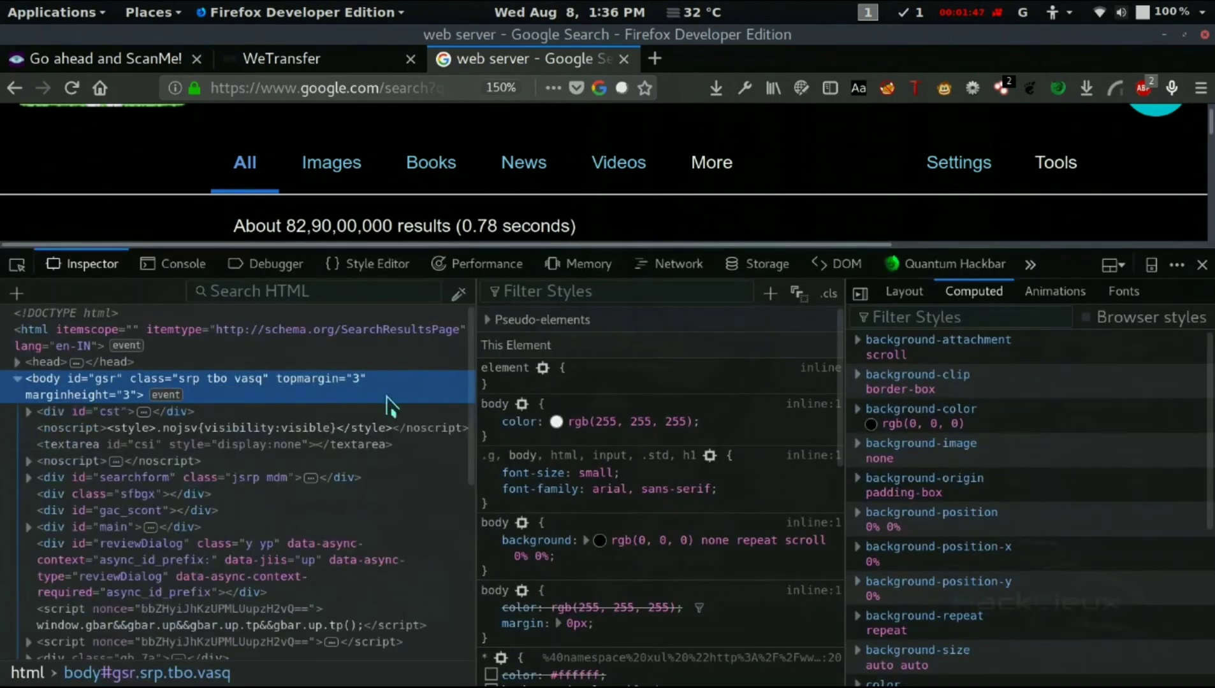
Examine several elements of the page's markup, including the top_nav and appbar divs, and close the inspector
click(168, 367)
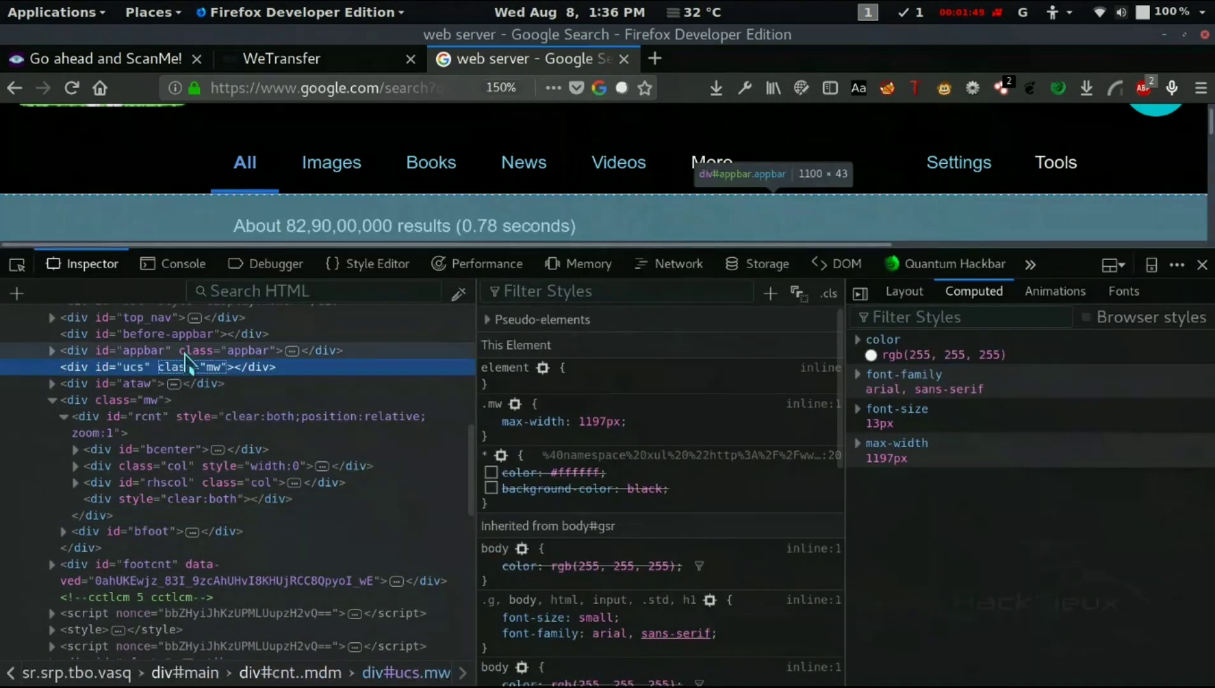
scroll(191, 446, up, 5)
click(210, 429)
click(201, 380)
click(191, 495)
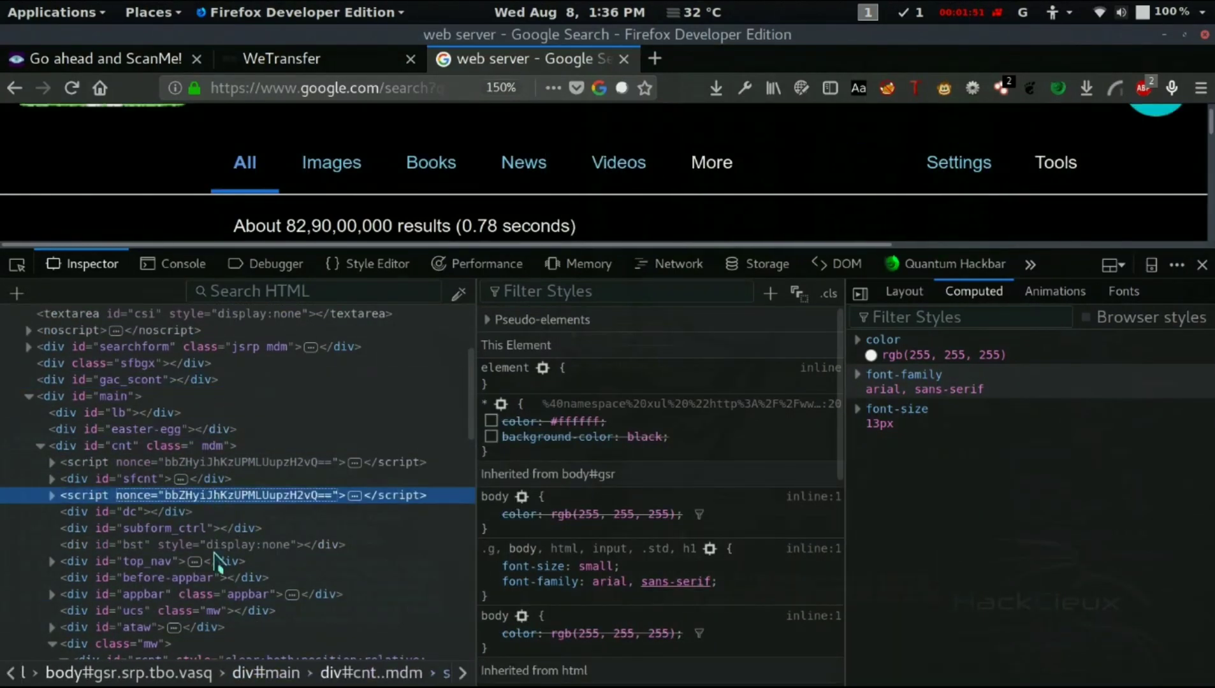
click(159, 560)
click(226, 594)
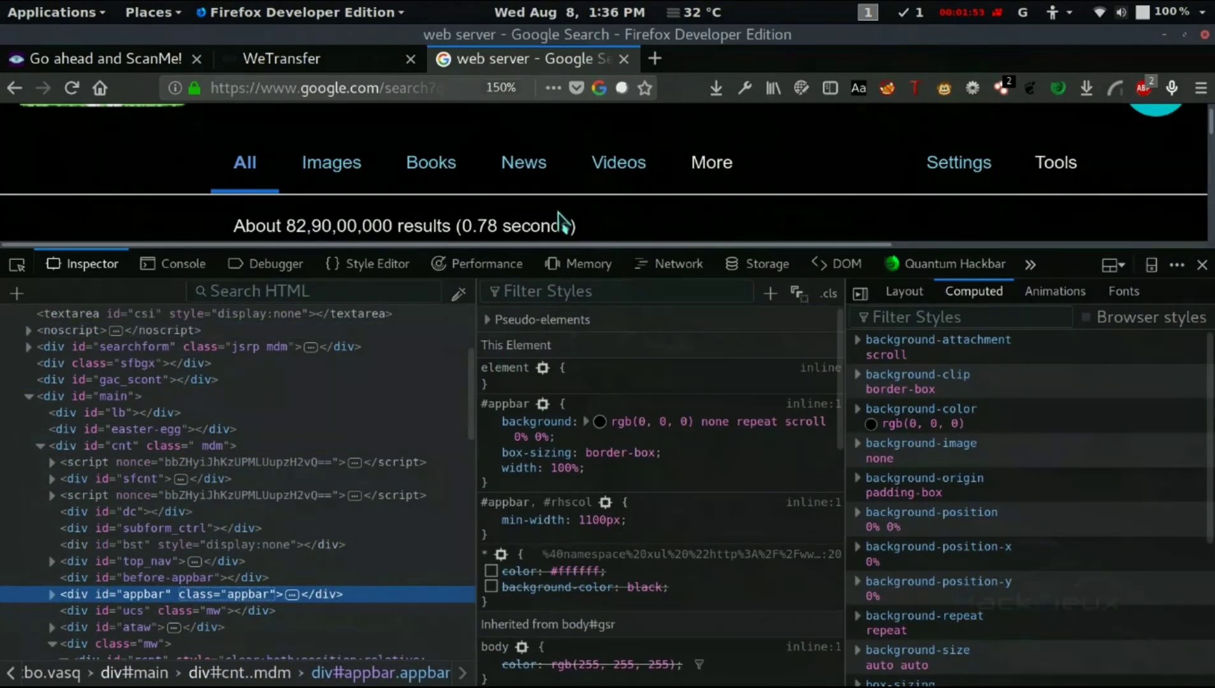
scroll(558, 220, down, 3)
click(1203, 265)
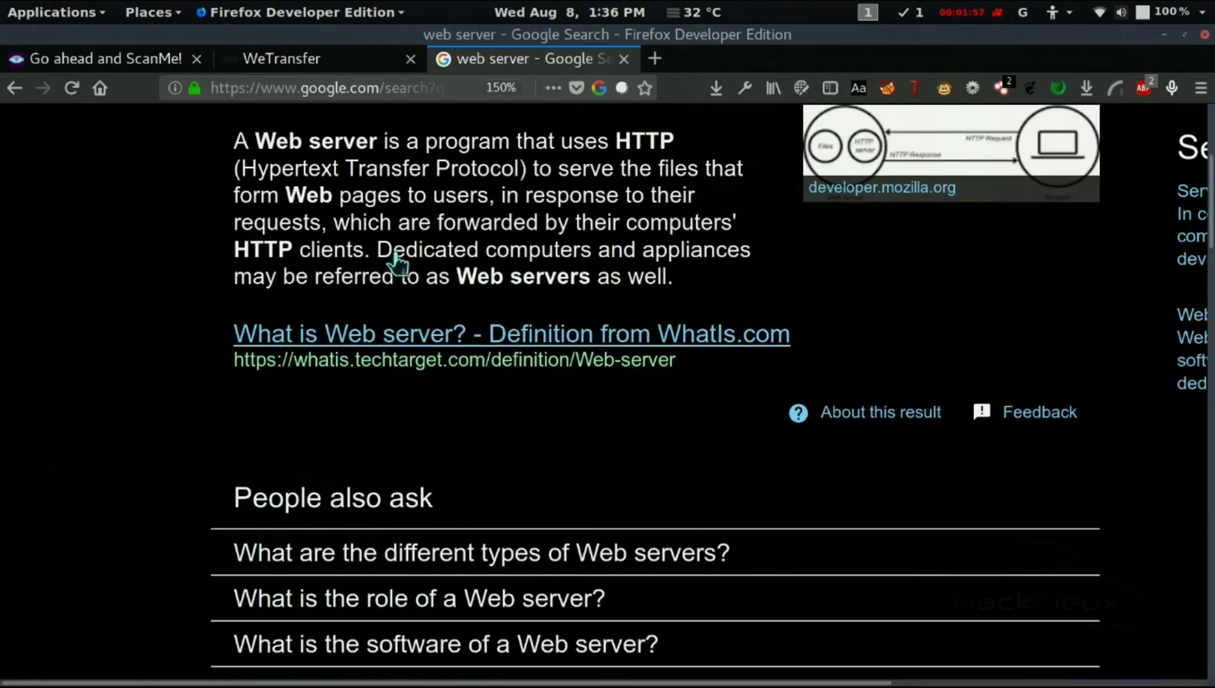
Dismiss the incoming chat notifications and clear the text selection on the results page
scroll(451, 478, up, 3)
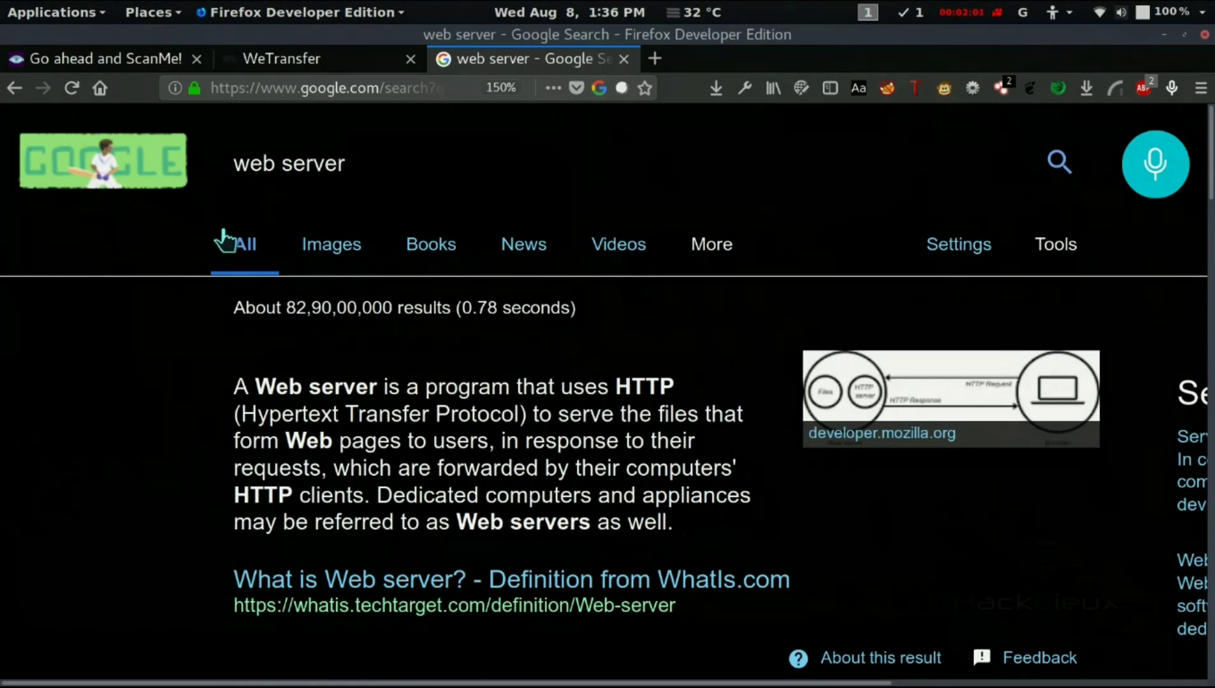
drag(242, 201, 549, 205)
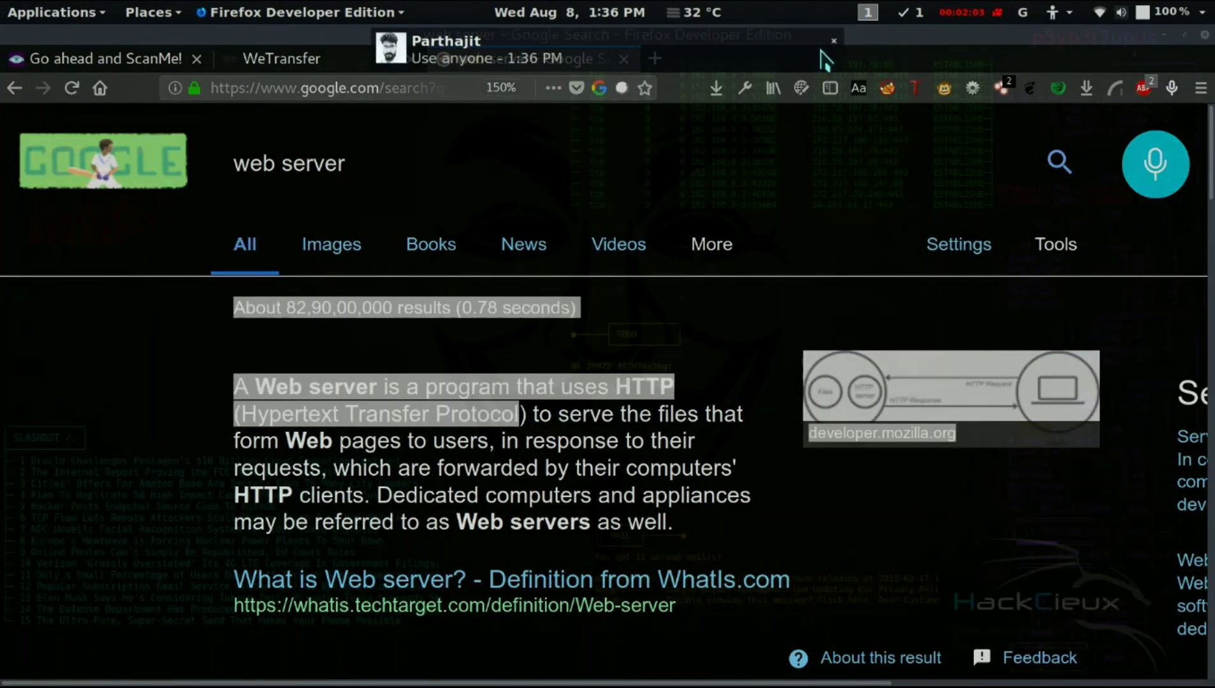
click(835, 50)
click(629, 329)
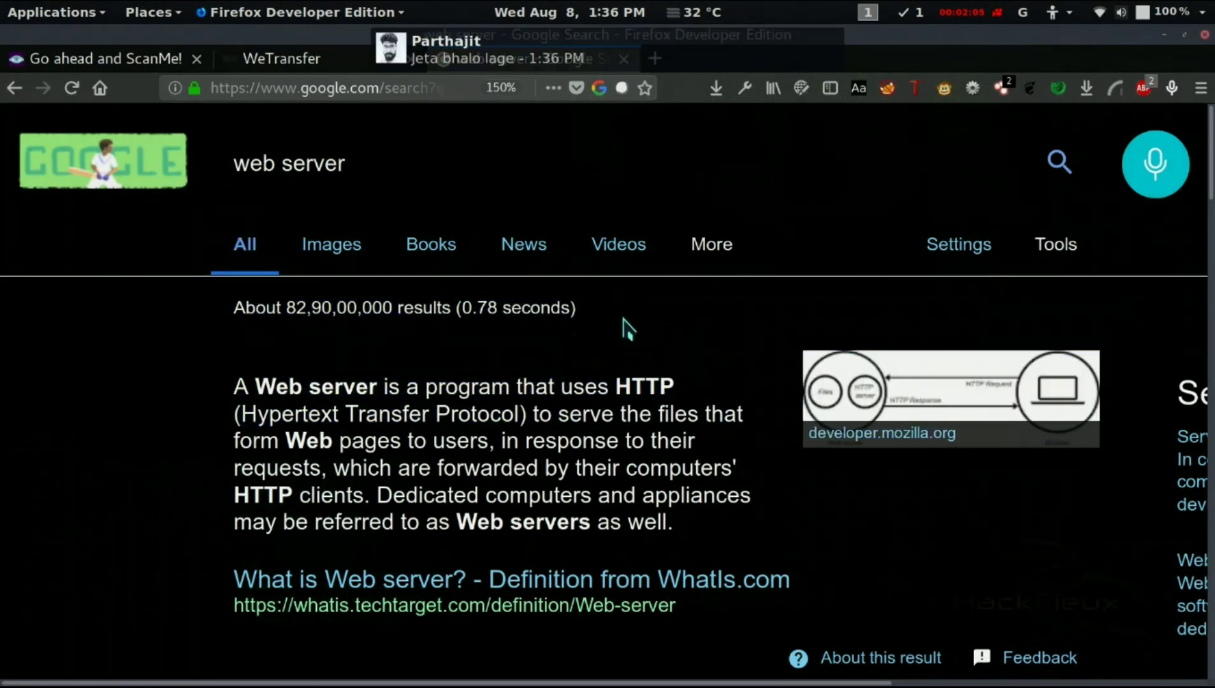
click(841, 38)
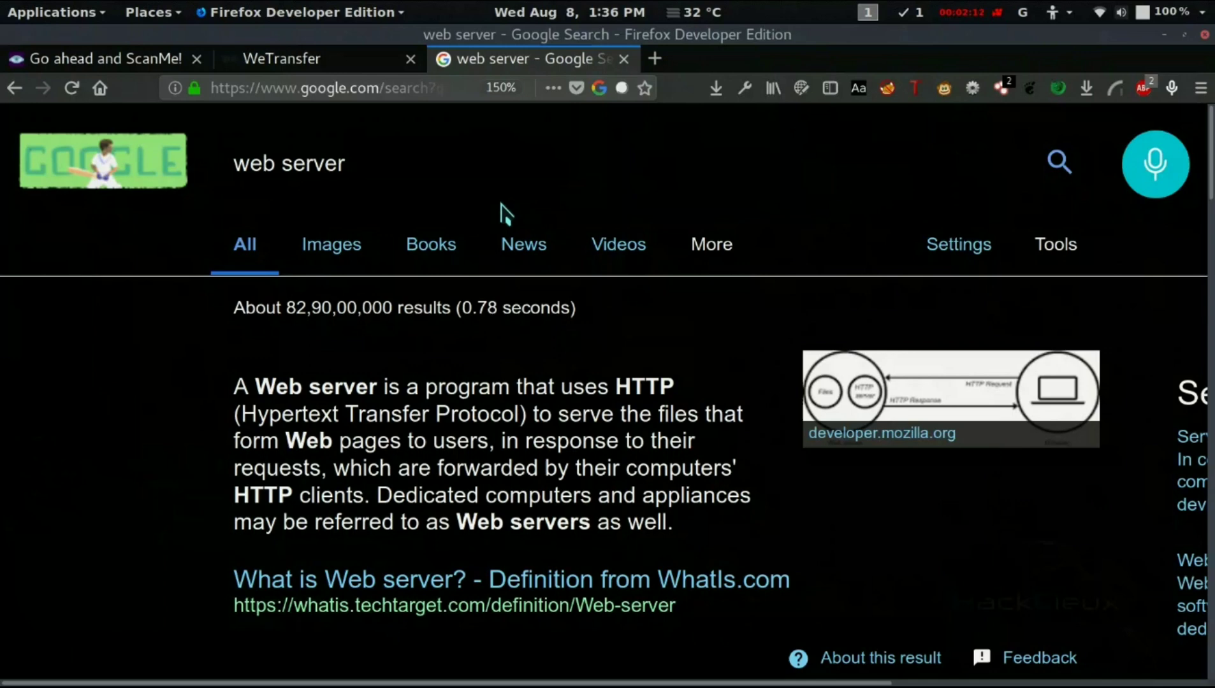
Close the WeTransfer page, switch to the "Go ahead and ScanMe!" page and highlight its address
click(410, 58)
click(176, 61)
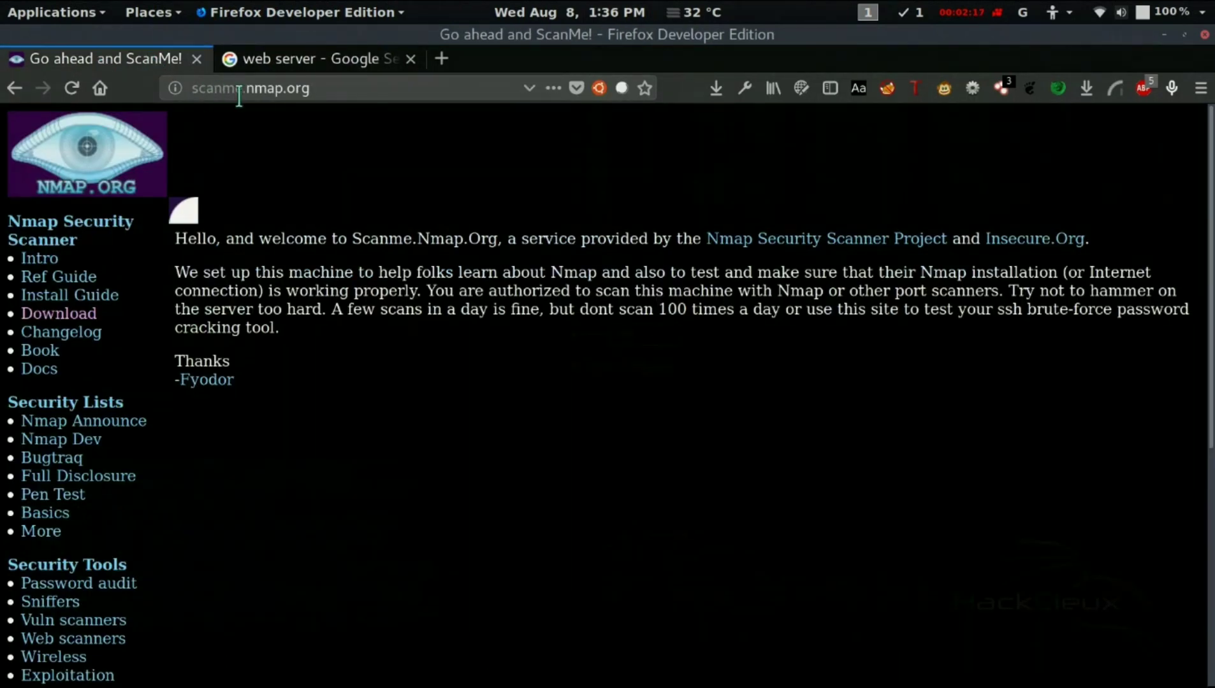
drag(364, 94, 183, 89)
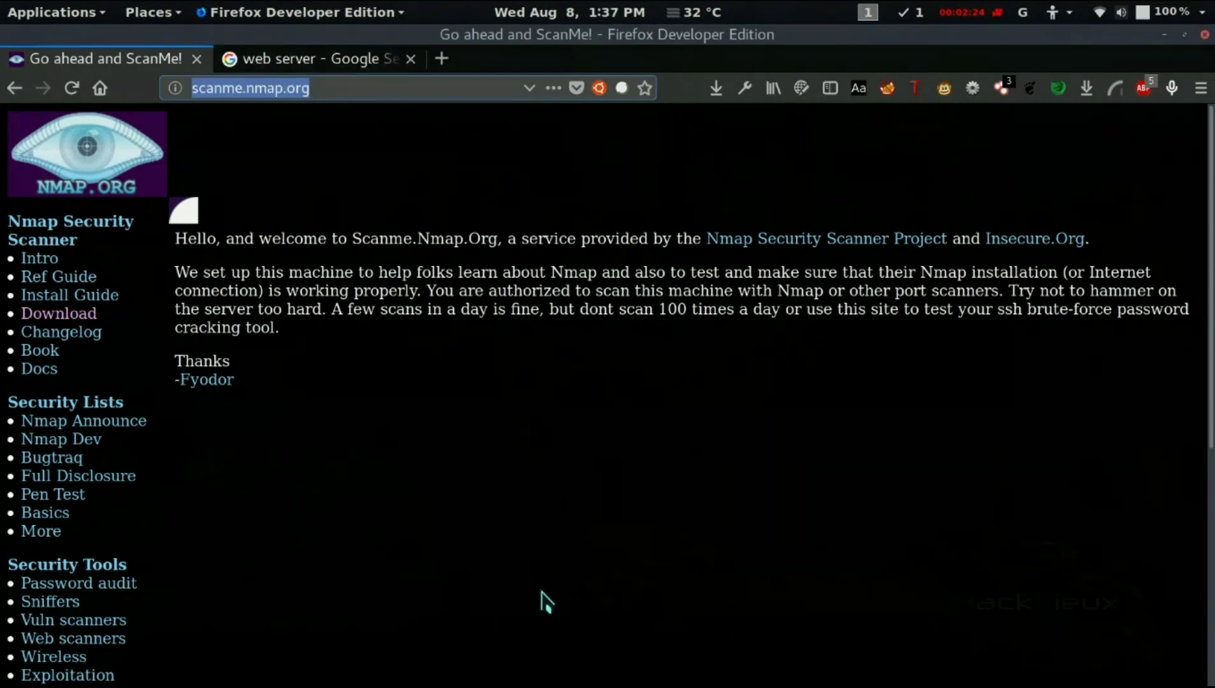
Open a terminal window over the browser and reload the scanme.nmap.org page behind it
mouse_move(605, 681)
click(805, 647)
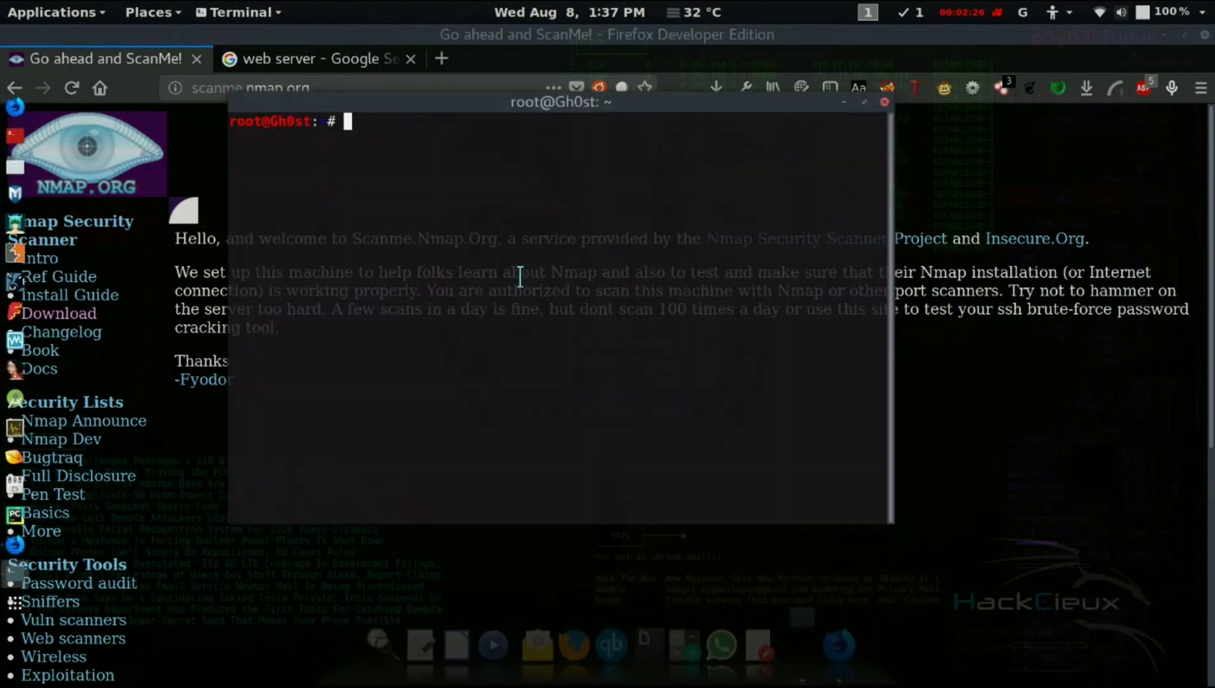
drag(458, 103, 601, 203)
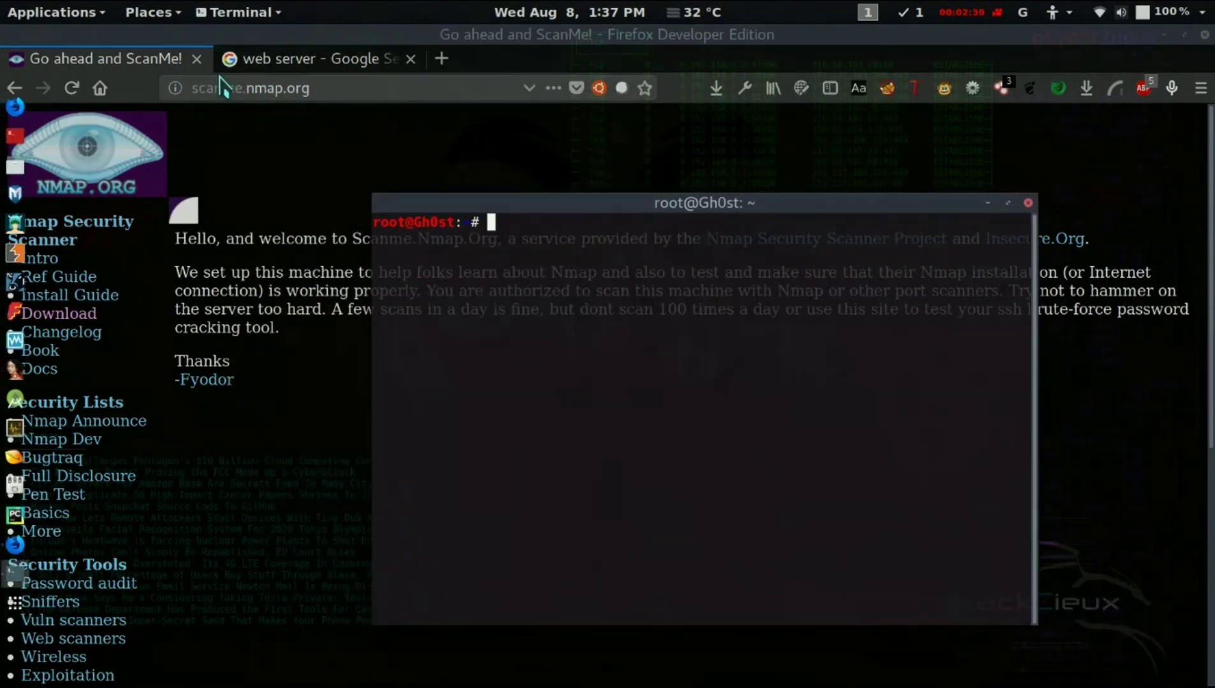
click(197, 86)
key(Return)
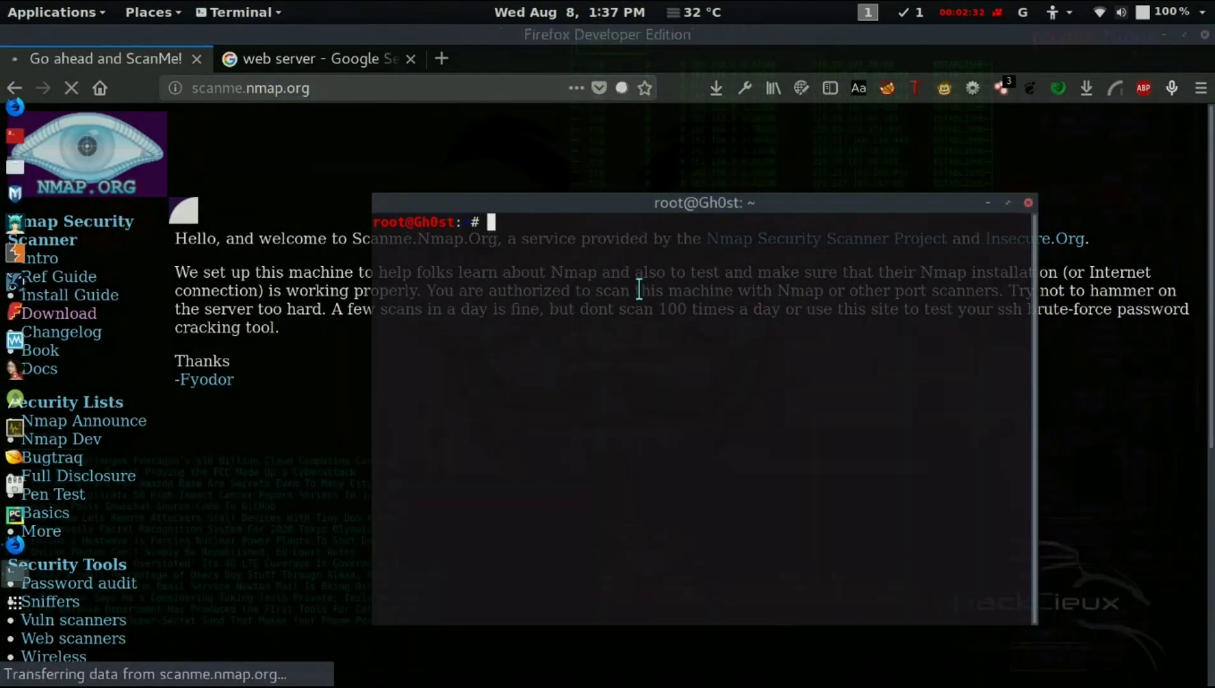
click(638, 288)
text(nik)
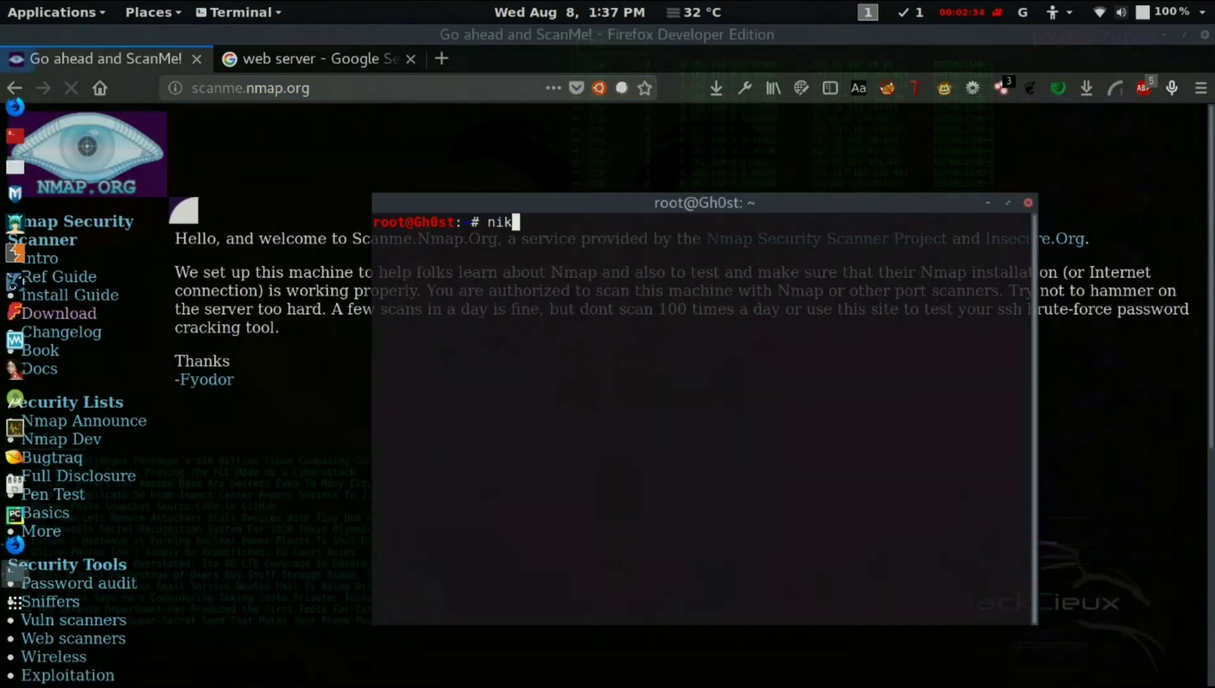
text(to -)
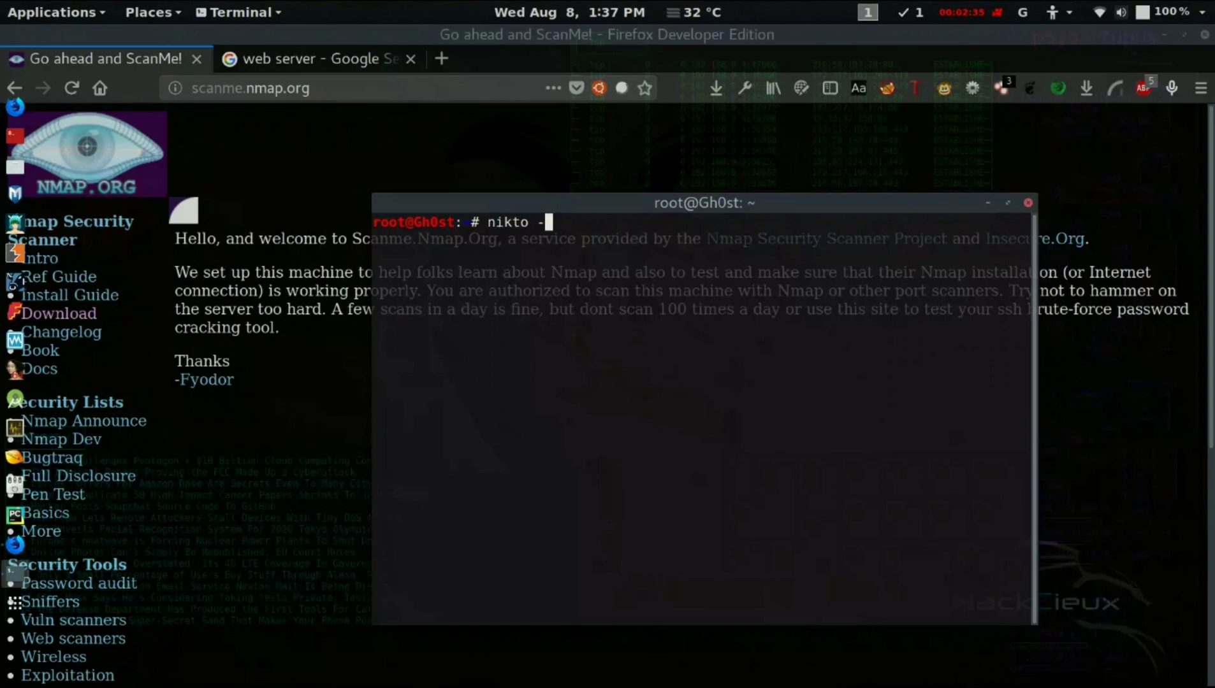
text(h http       me)
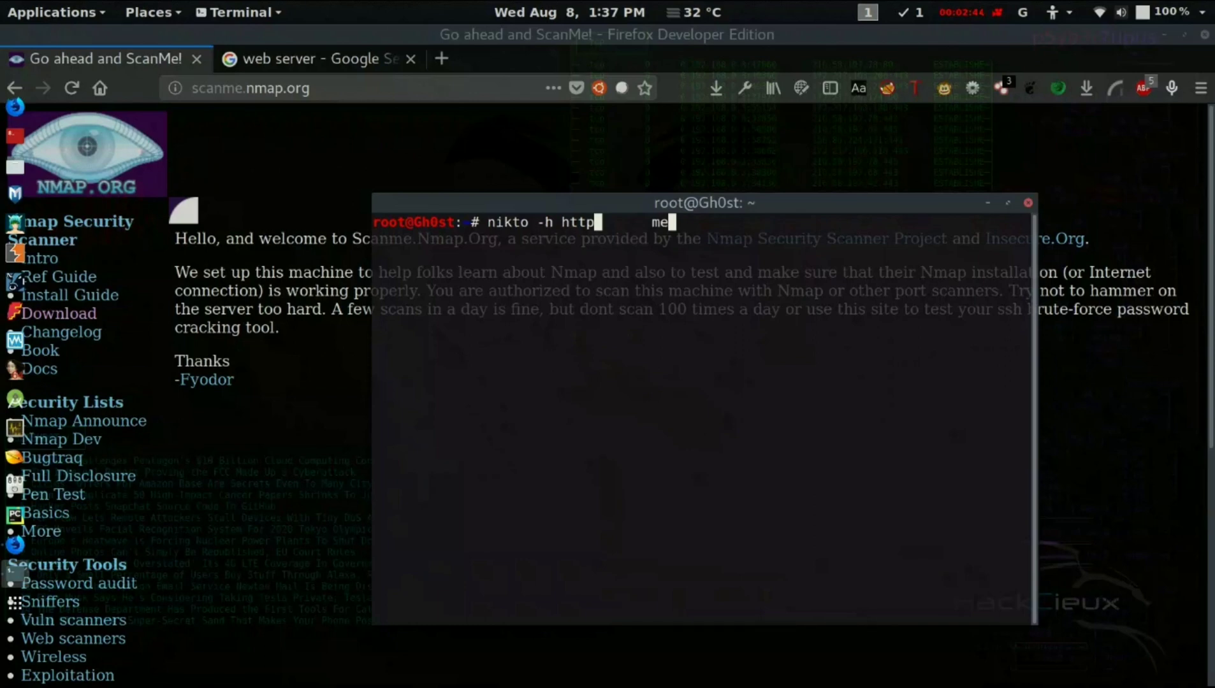
text(.nmap.org)
key(Return)
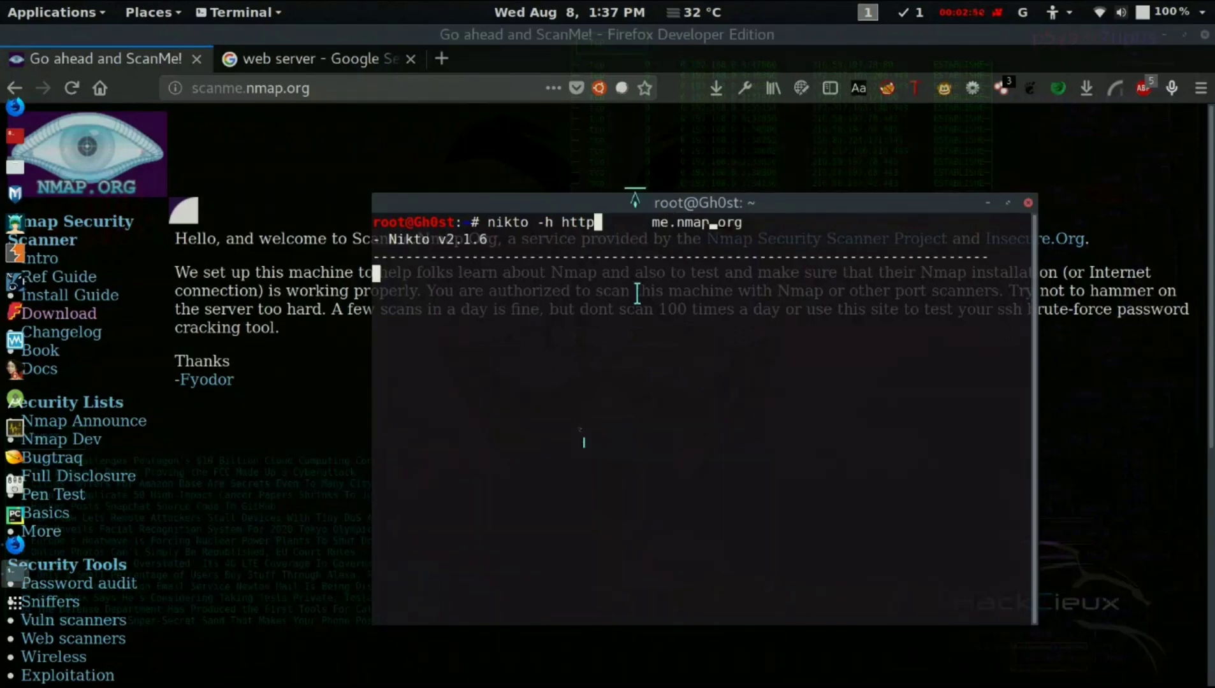
Move the terminal below the page's text and examine the scan's target IP, hostname, port, server and header findings
drag(813, 203, 825, 362)
drag(565, 427, 680, 425)
drag(555, 446, 620, 462)
drag(450, 520, 771, 583)
drag(398, 548, 803, 602)
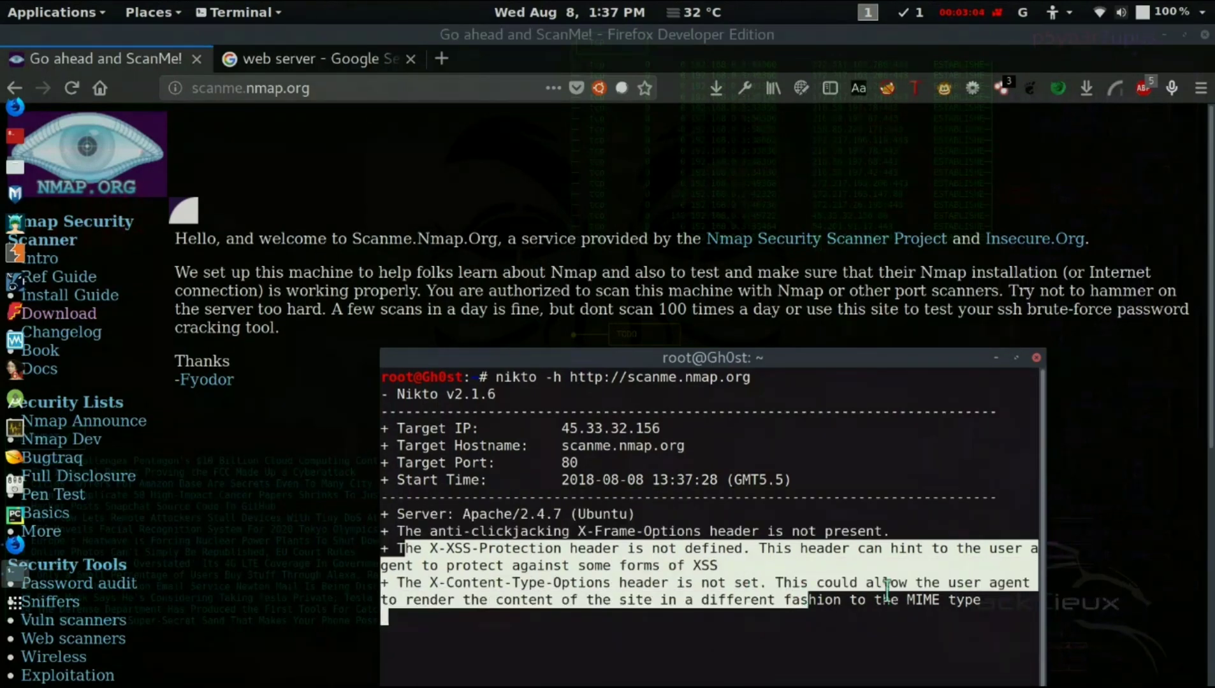
Check the terminal's Always on Top option and highlight the X-XSS-Protection finding in the Nikto output
click(803, 602)
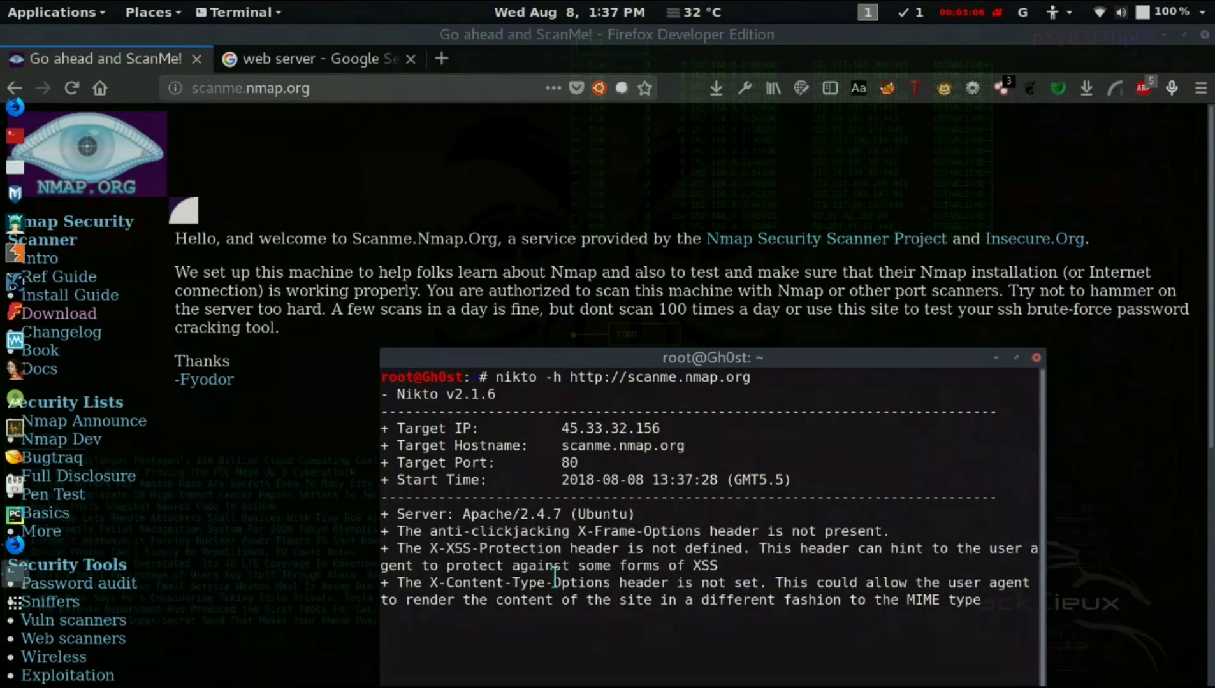
drag(399, 548, 1027, 576)
double_click(1026, 577)
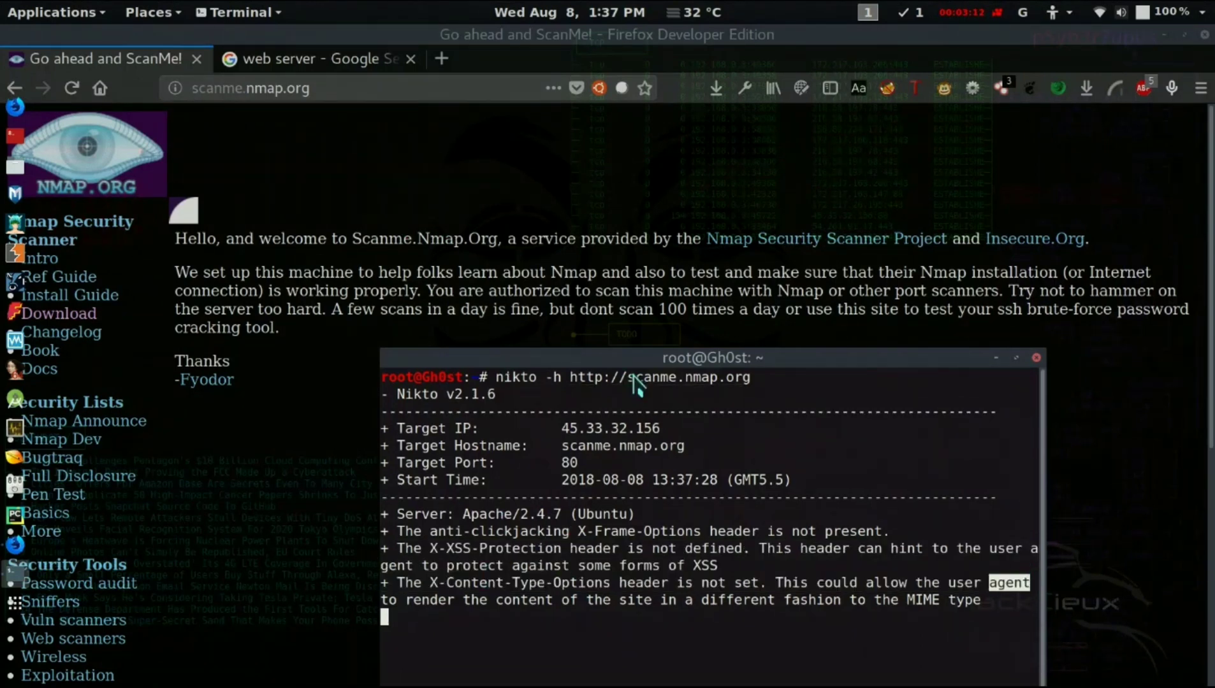
drag(634, 366, 632, 361)
right_click(628, 351)
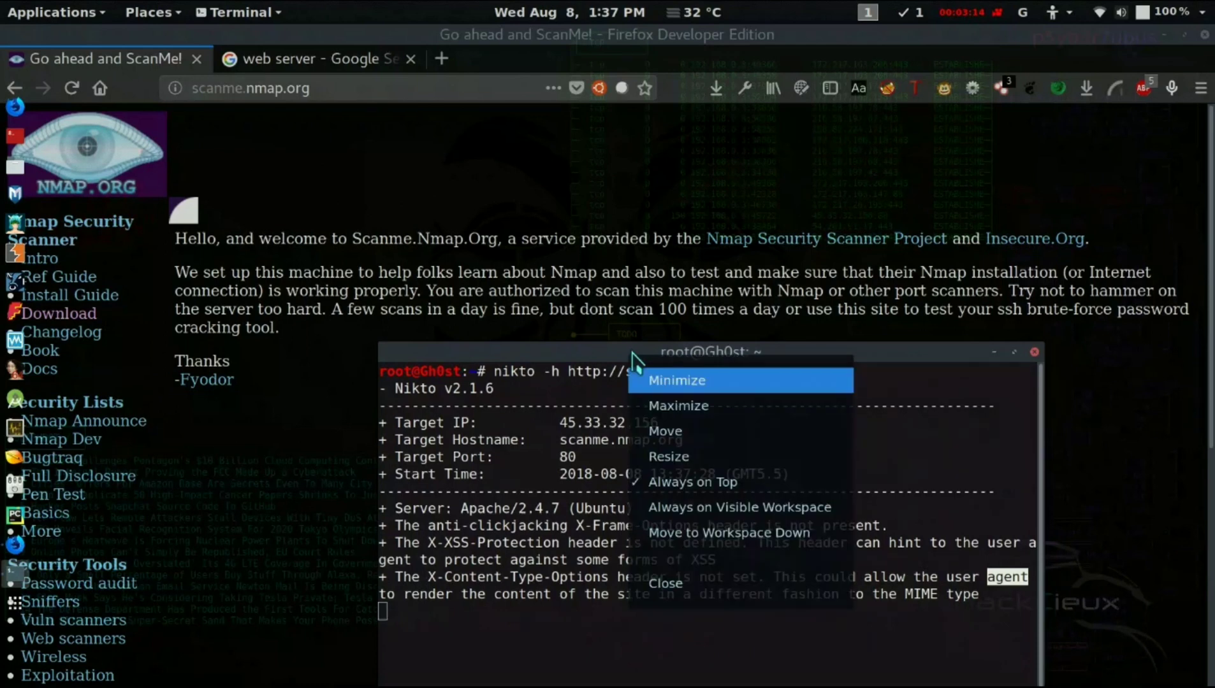
click(715, 489)
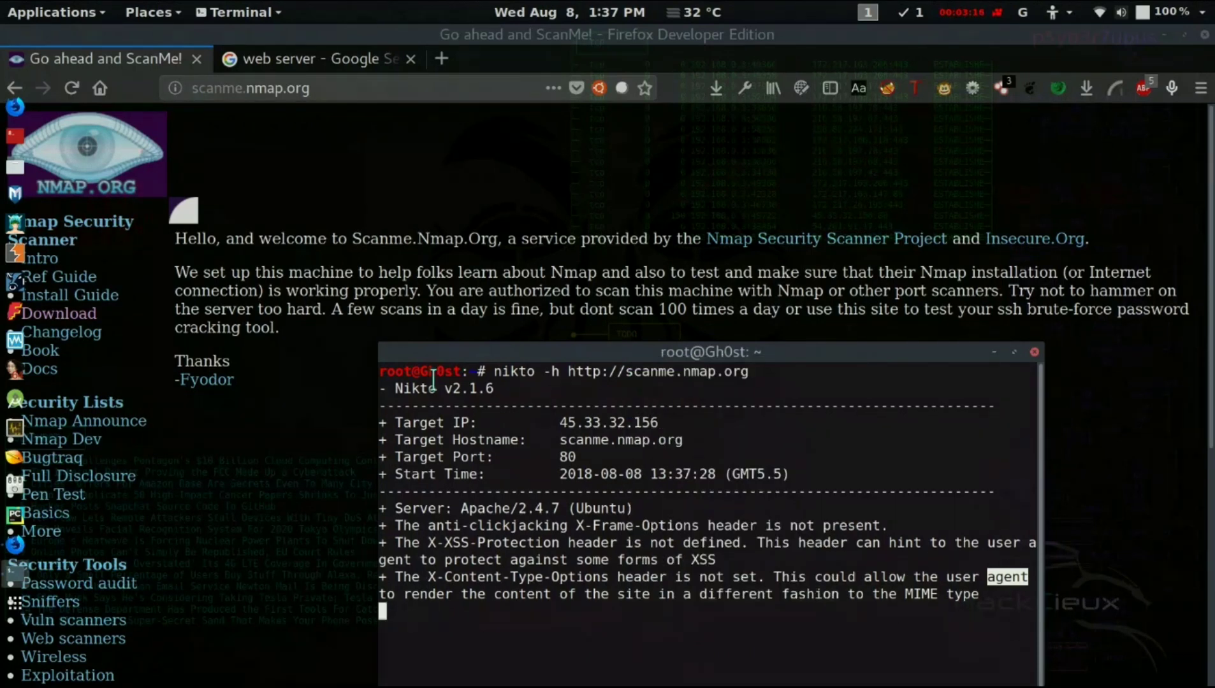
drag(395, 542, 1030, 552)
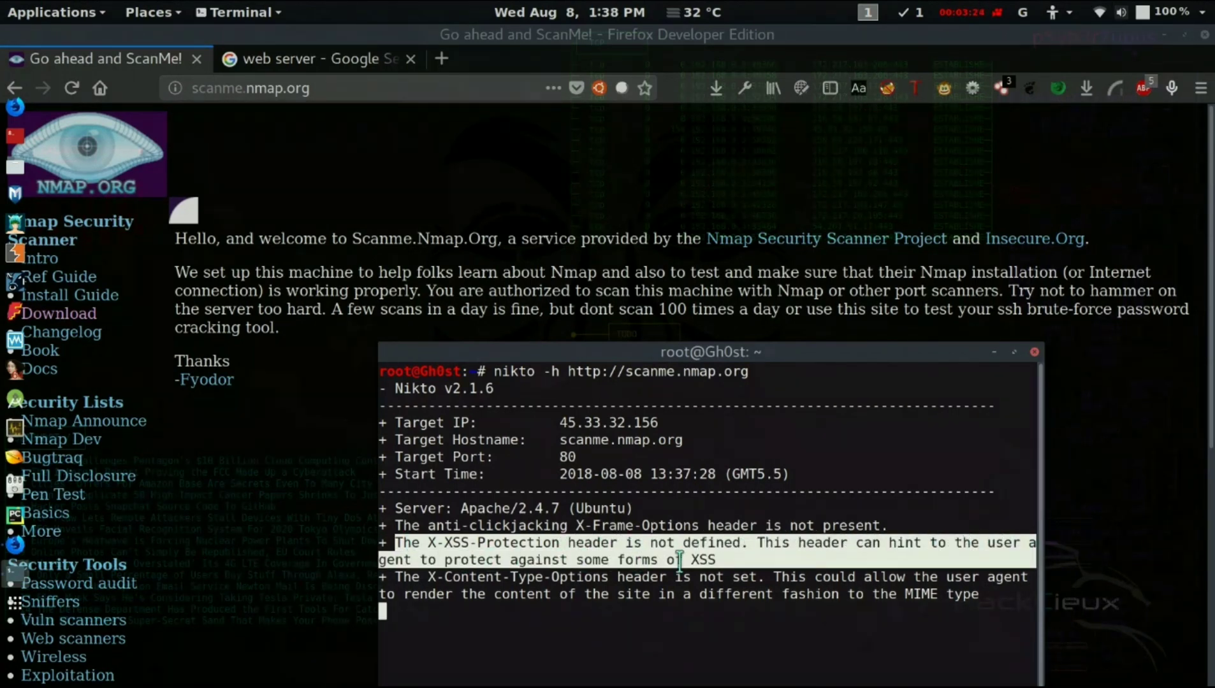
click(224, 460)
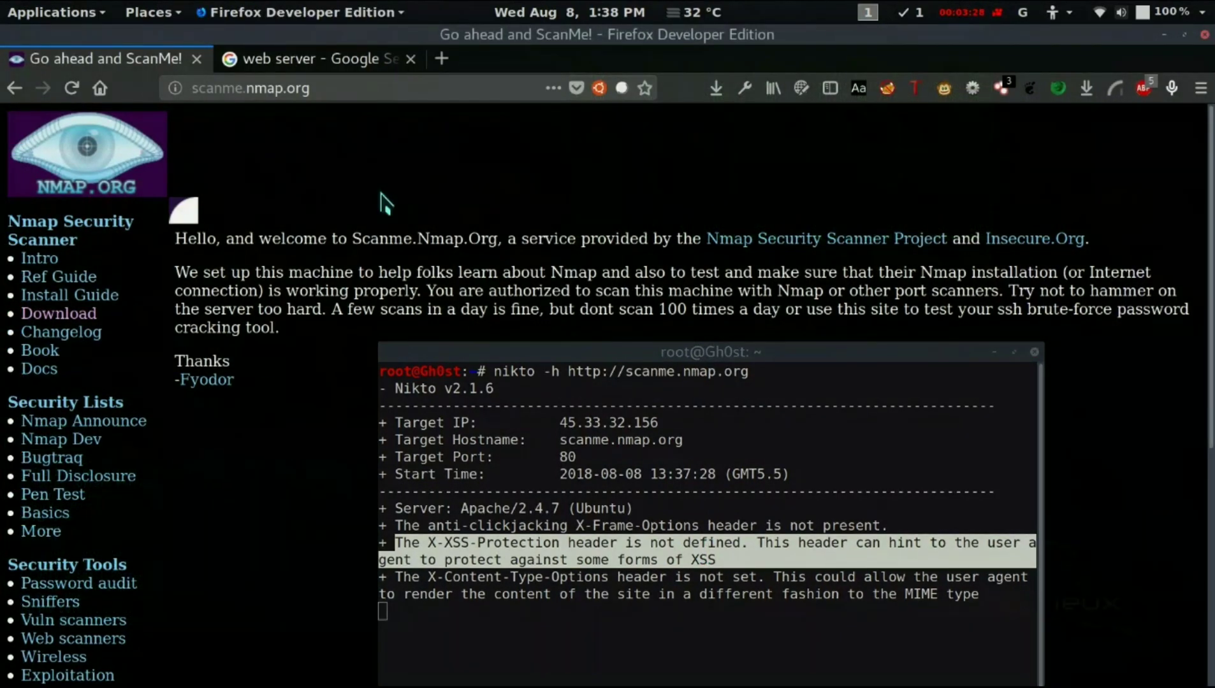
click(757, 426)
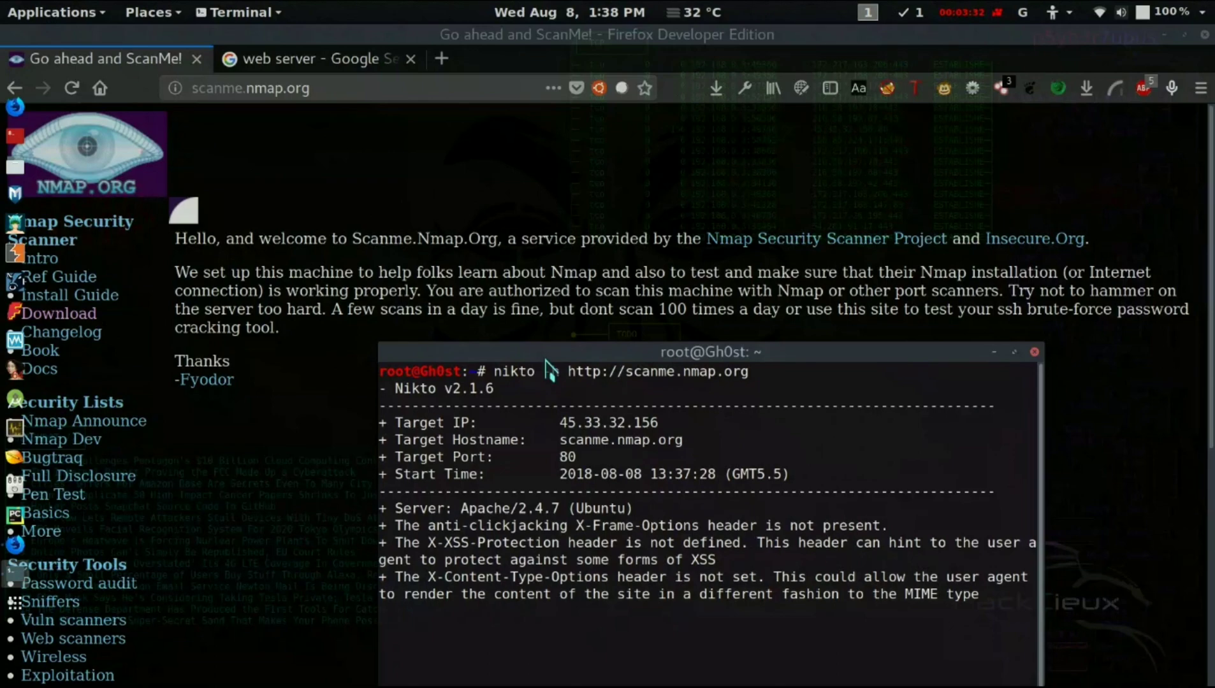
Move the terminal window slightly higher over the page and open a second terminal tab
drag(547, 366, 539, 330)
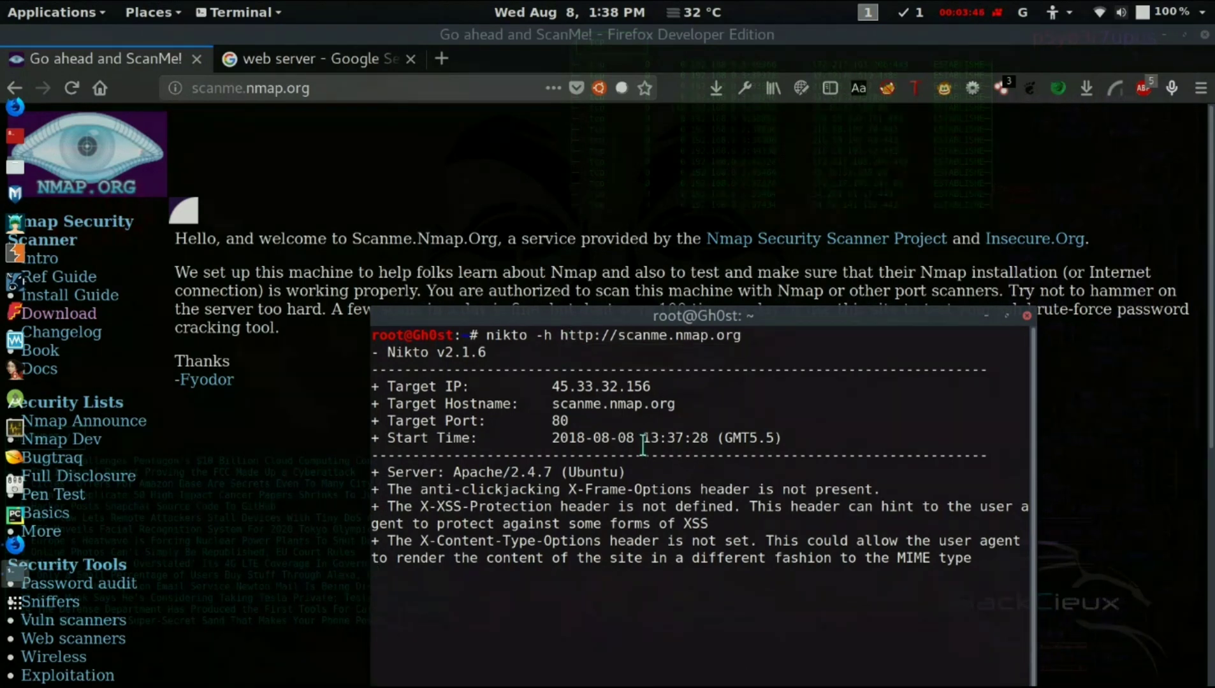
right_click(854, 409)
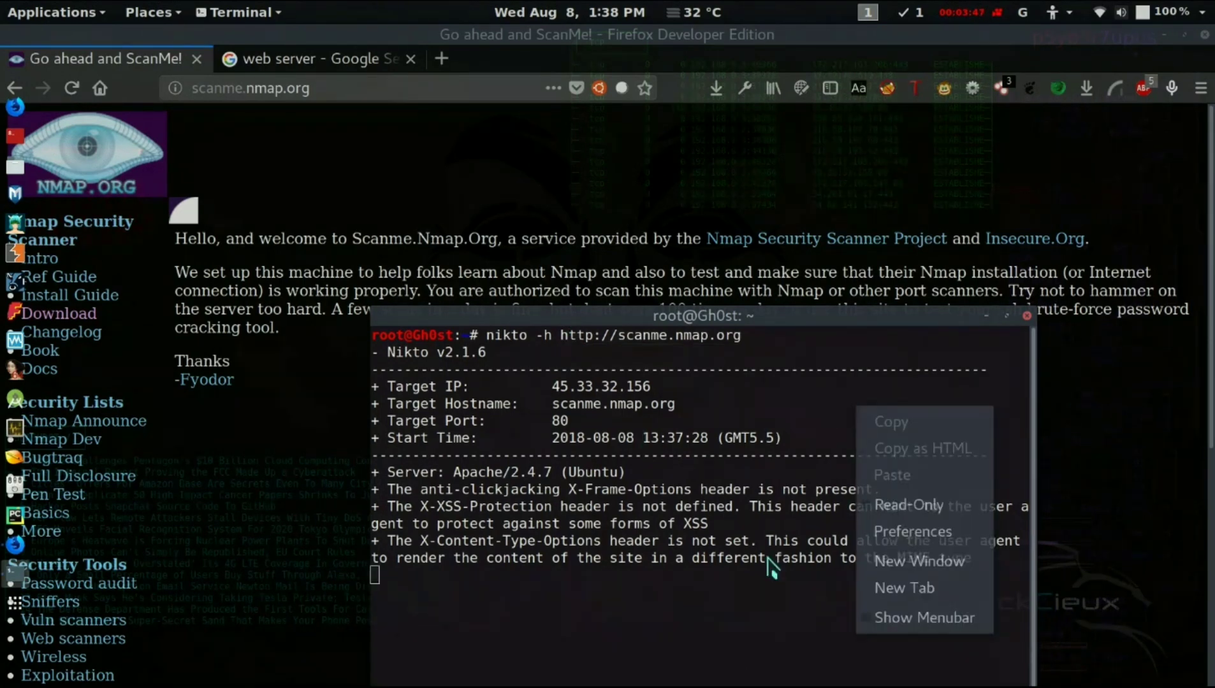
click(905, 588)
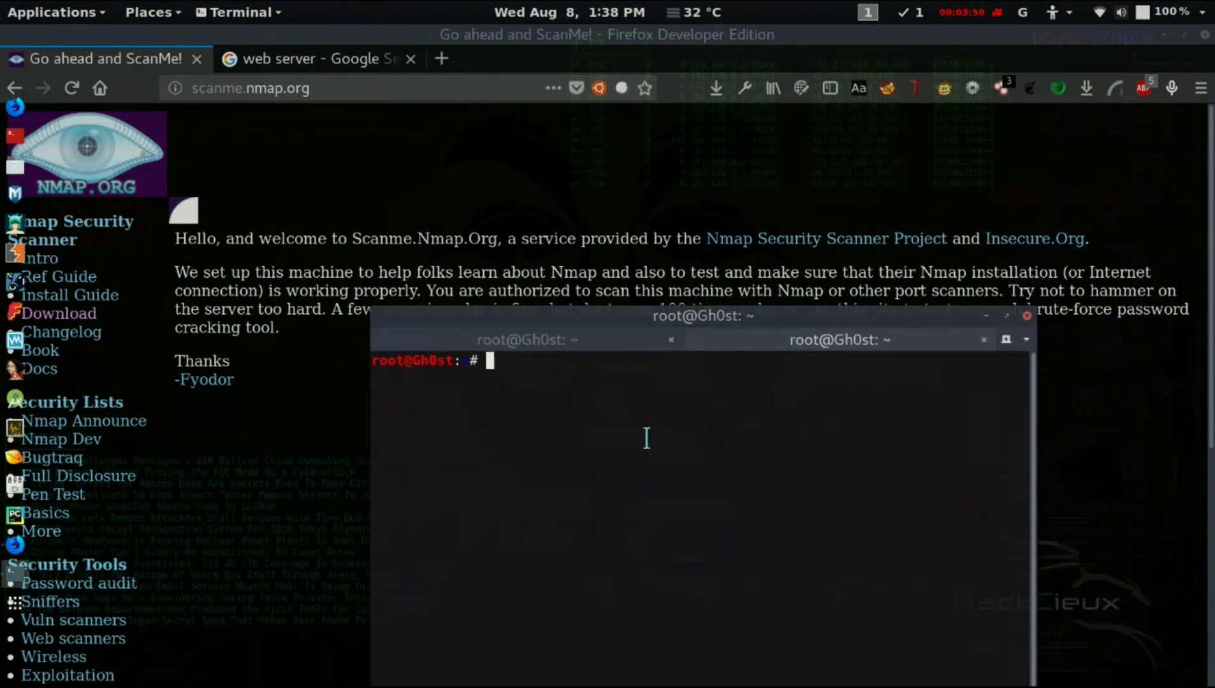
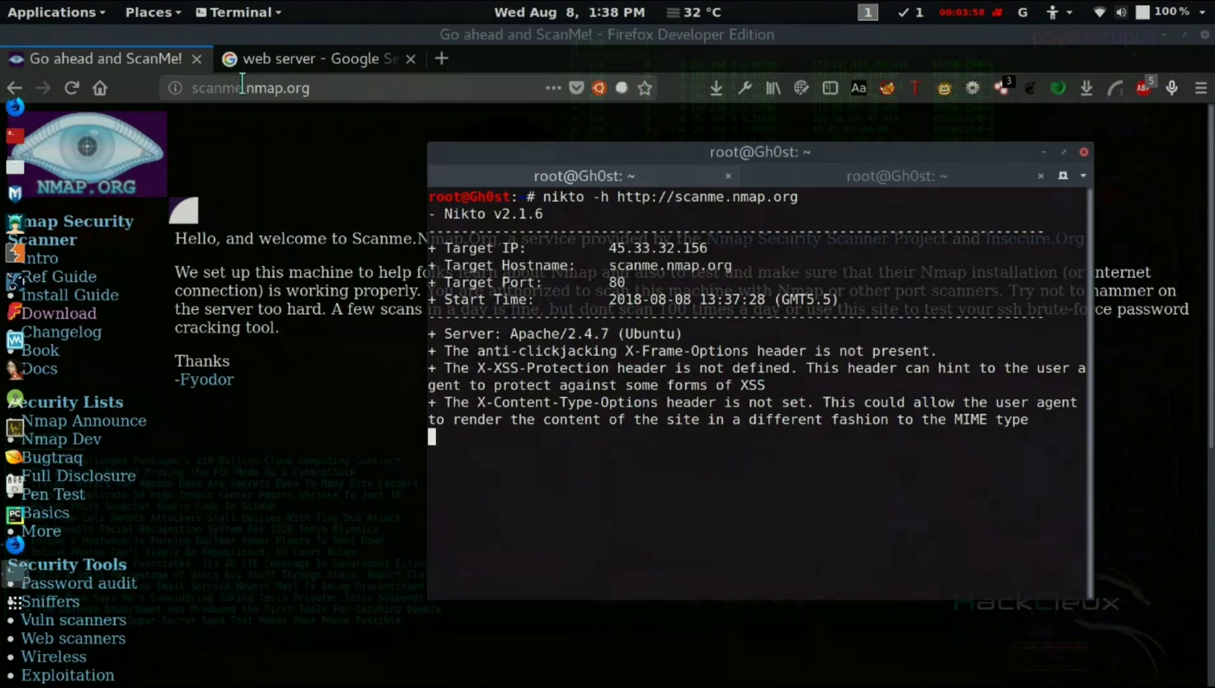
Load scanme.nmap.org/fgfgfg/, move the terminal clear of the resulting page and go back to the ScanMe page
click(325, 93)
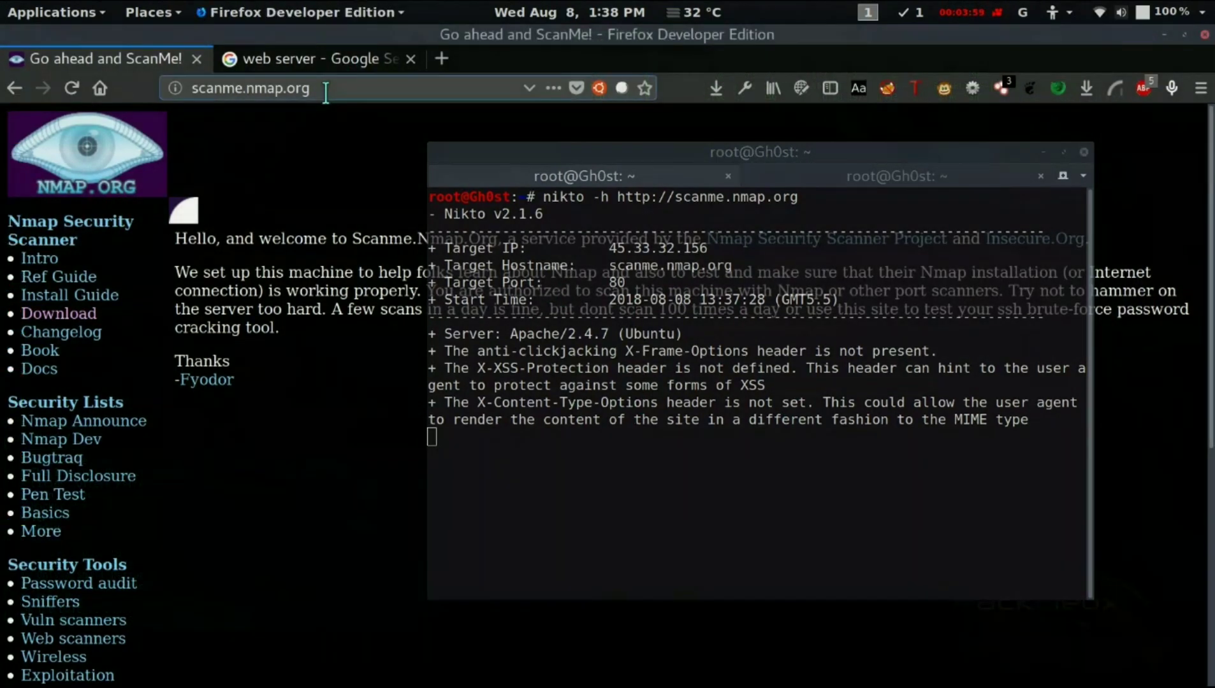
click(325, 93)
text(/fgfgfg/)
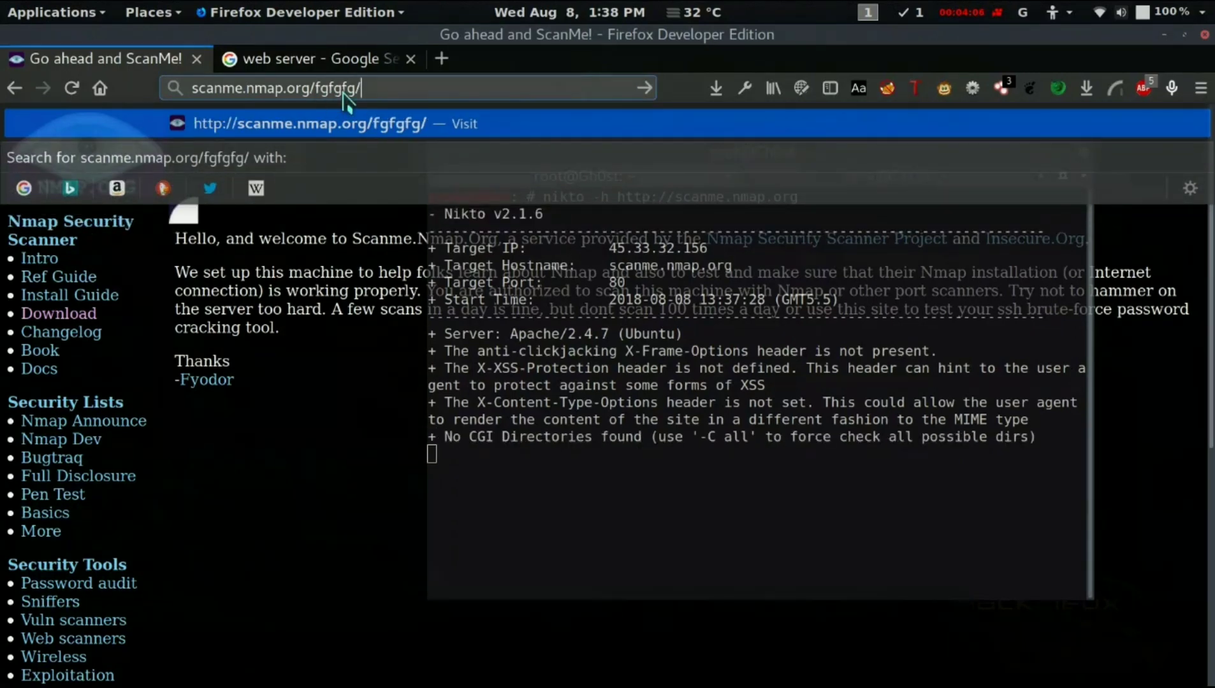
key(Return)
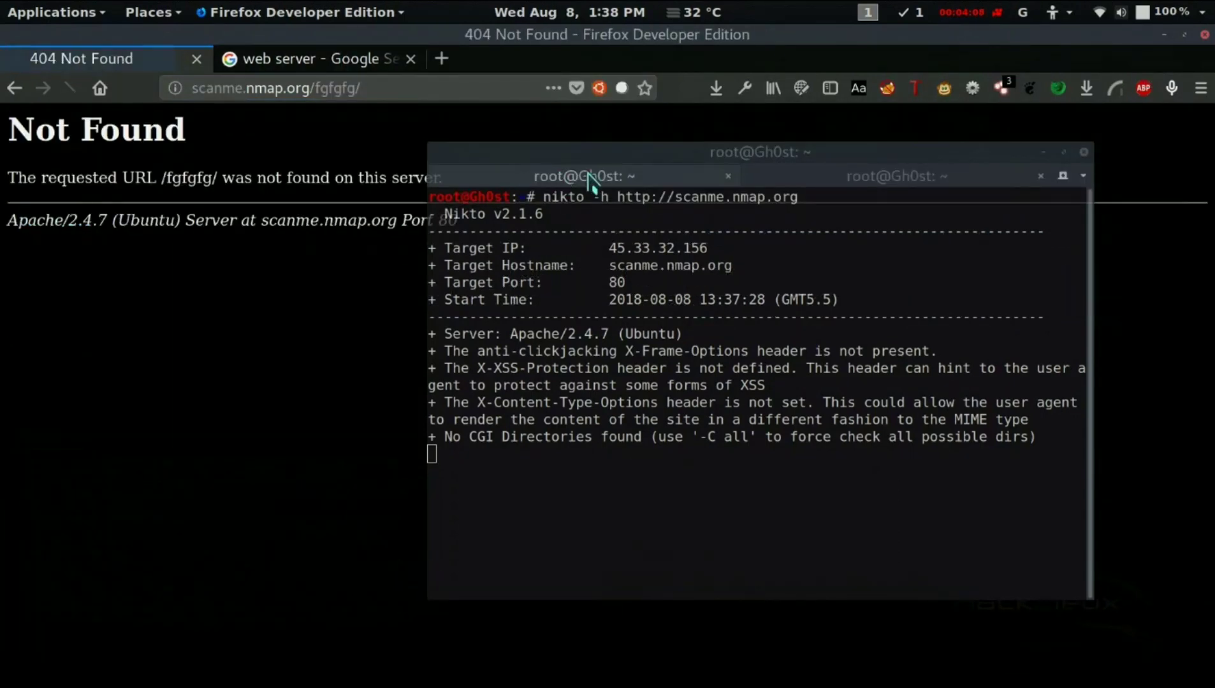
drag(588, 173, 697, 303)
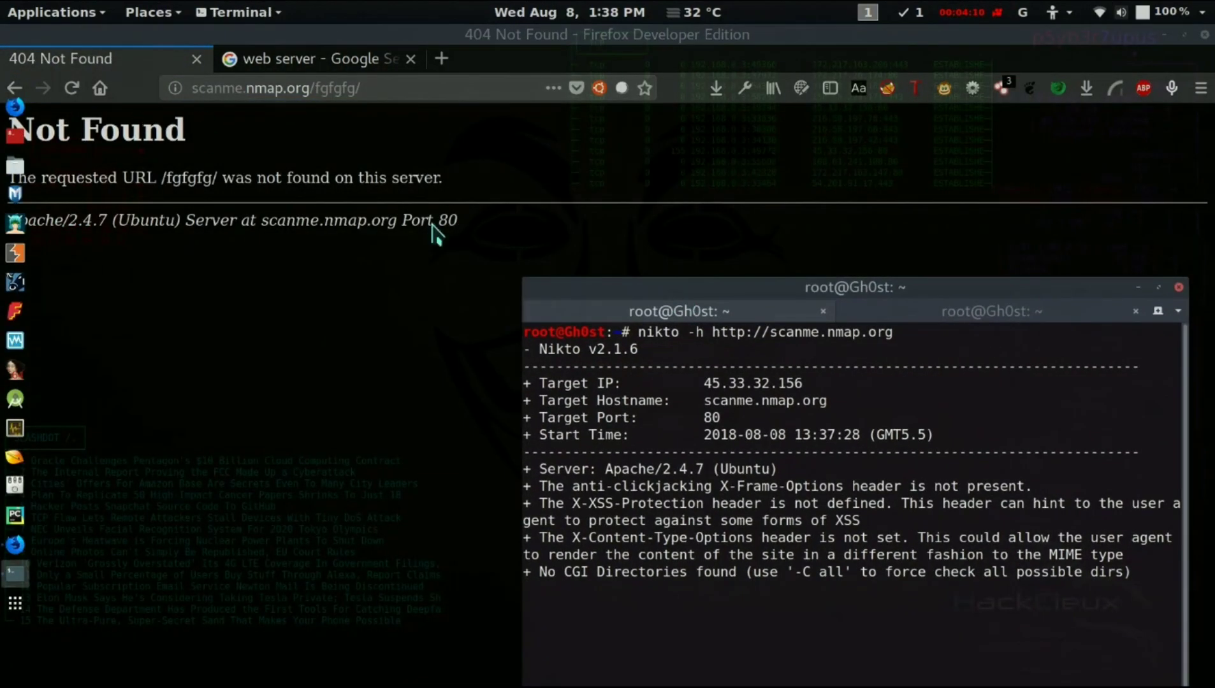
click(564, 185)
click(15, 89)
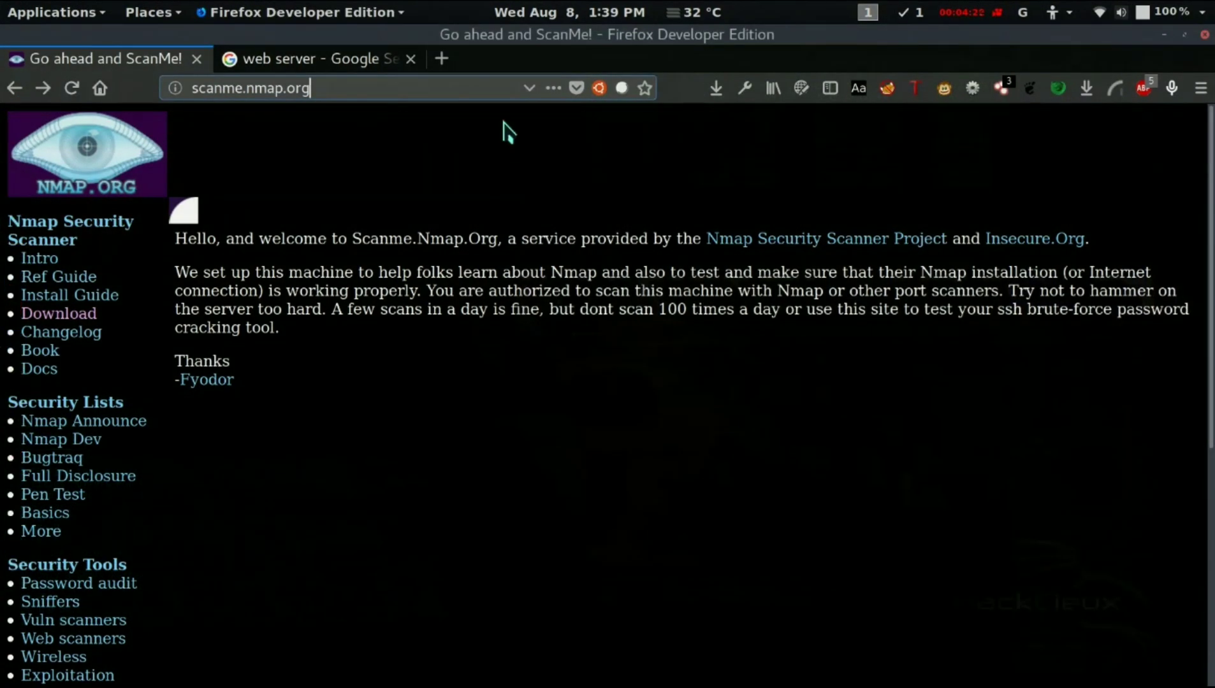
Inspect the ScanMe page with the developer tools and show the Network monitor
right_click(605, 440)
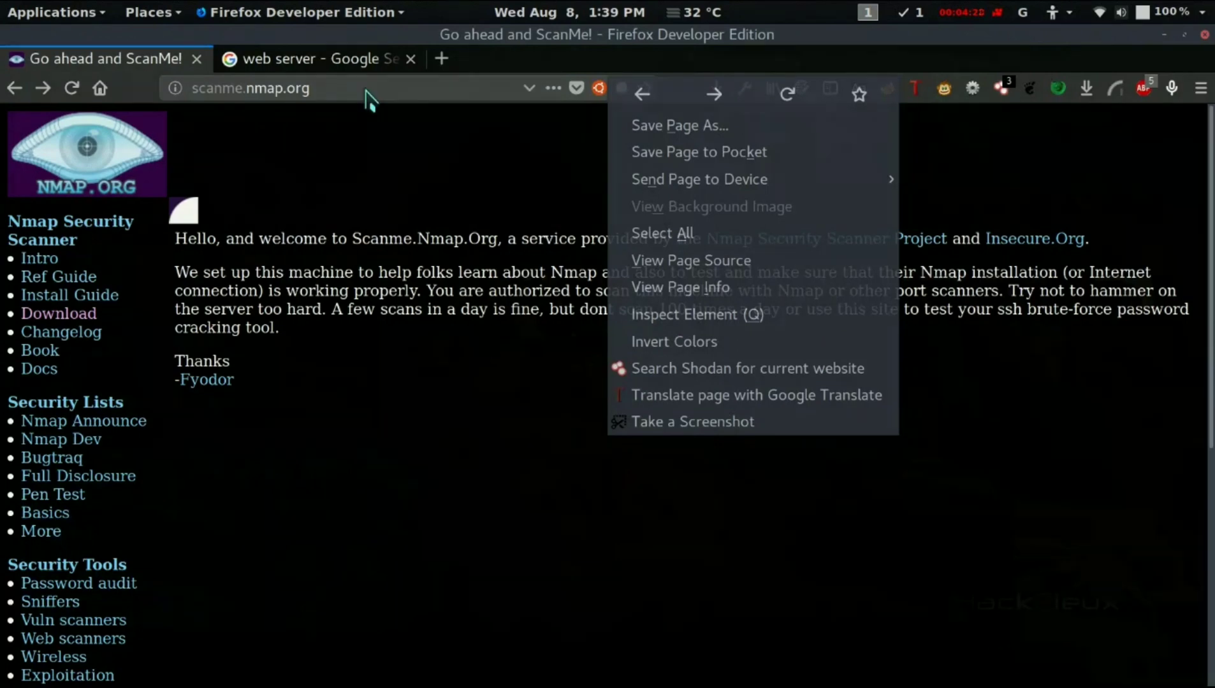
click(695, 316)
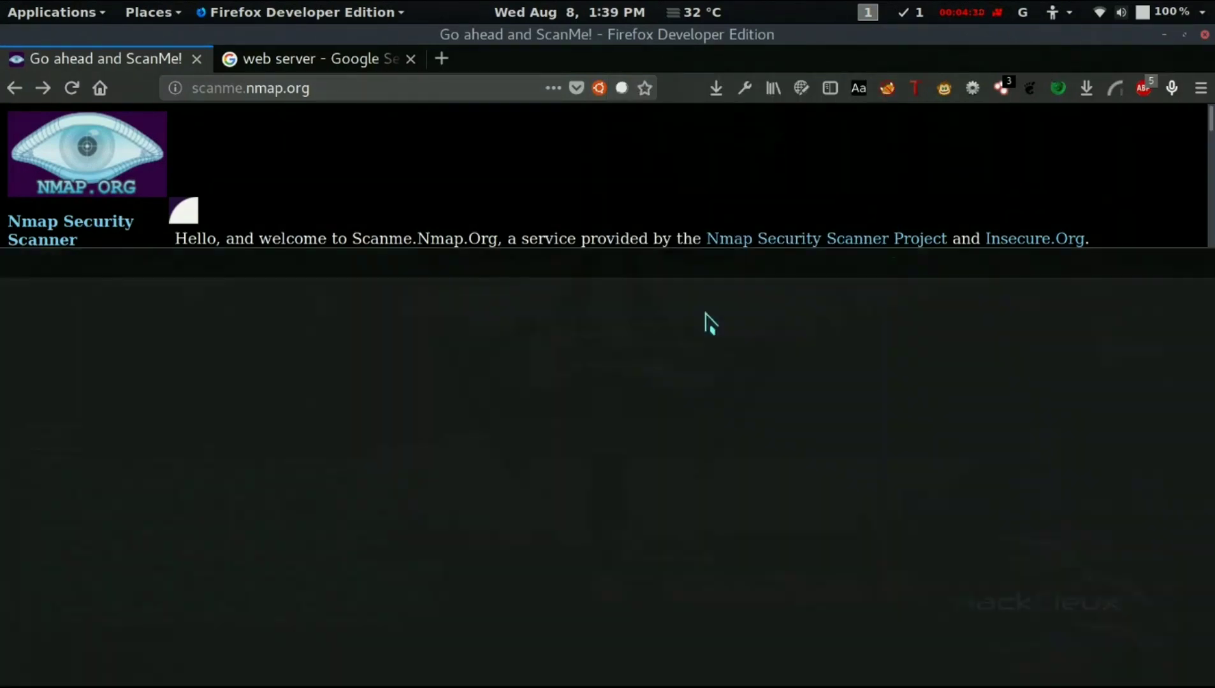
click(674, 263)
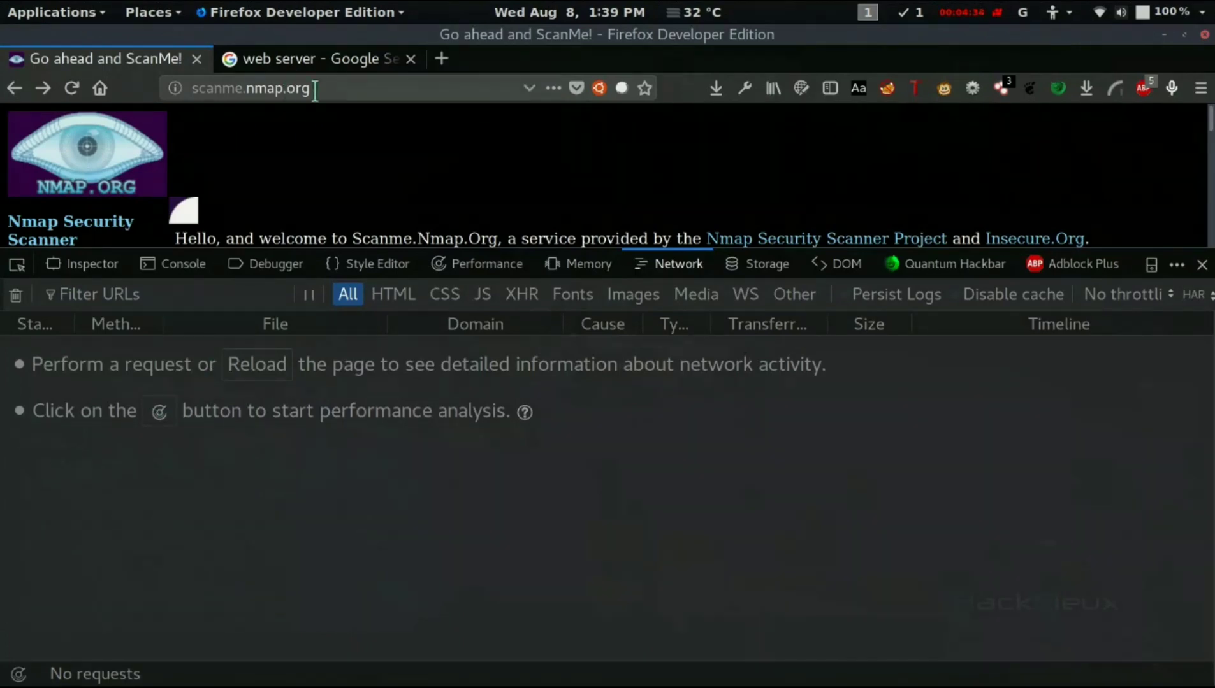
Load scanme.nmap.org/nonexist/ while the Network monitor records the request
click(365, 77)
text(/n)
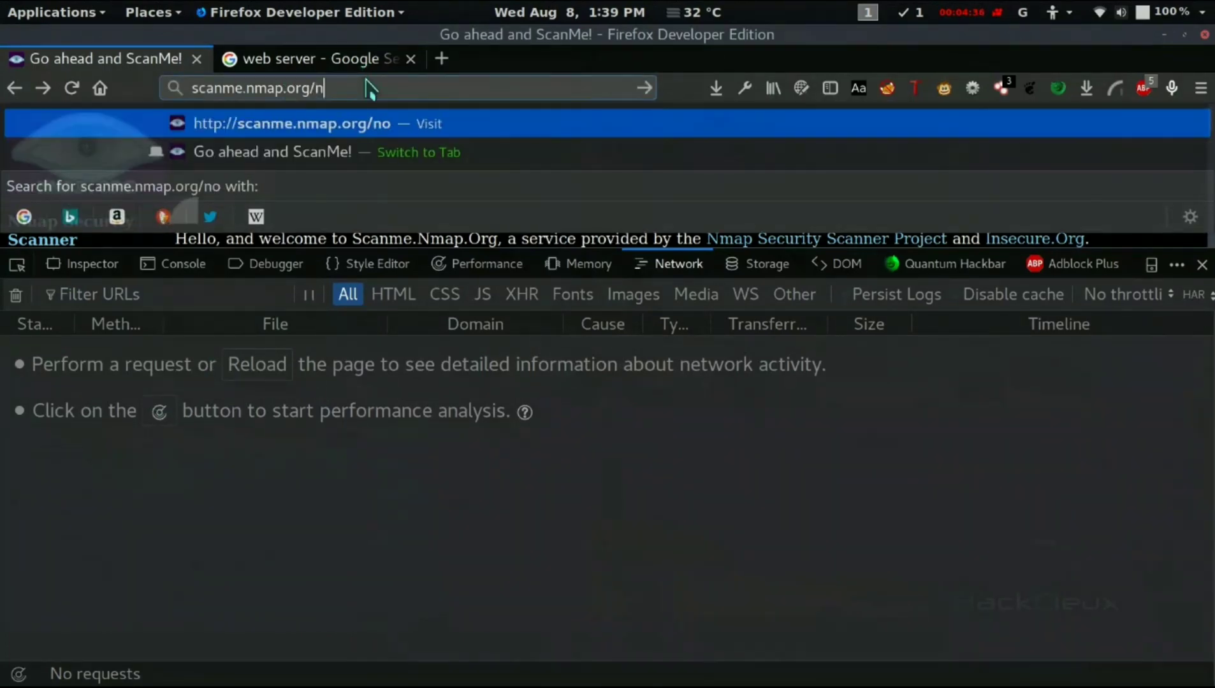
text(on)
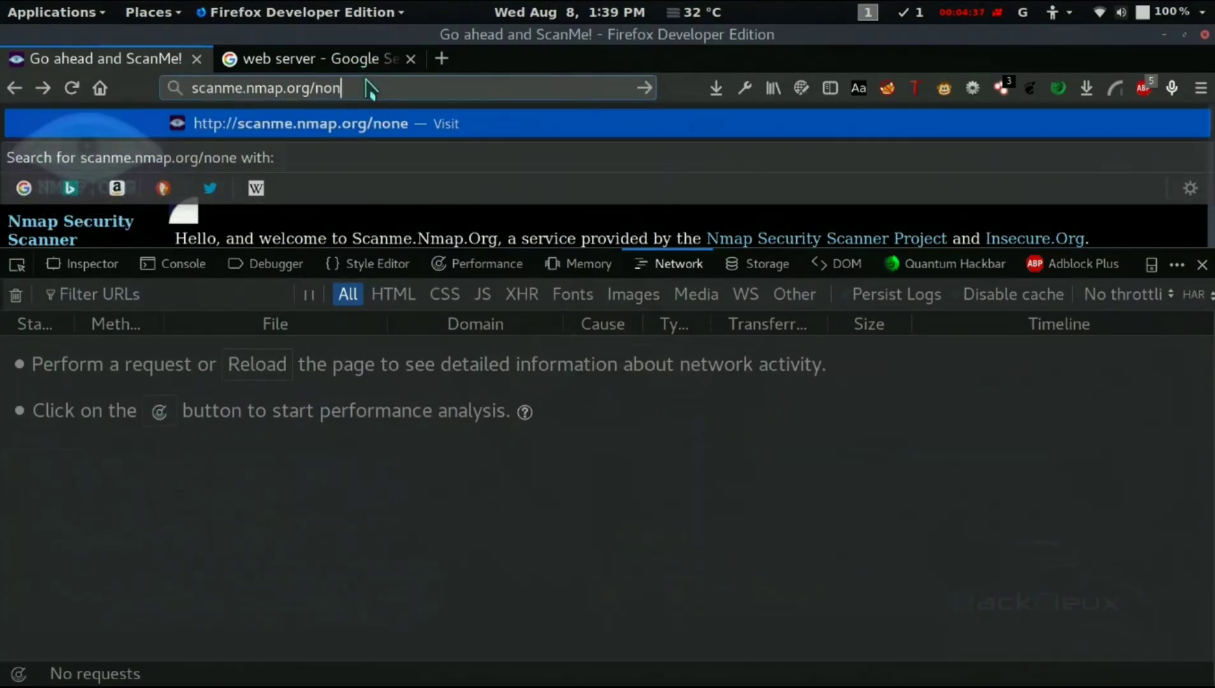
text(exist/)
key(Return)
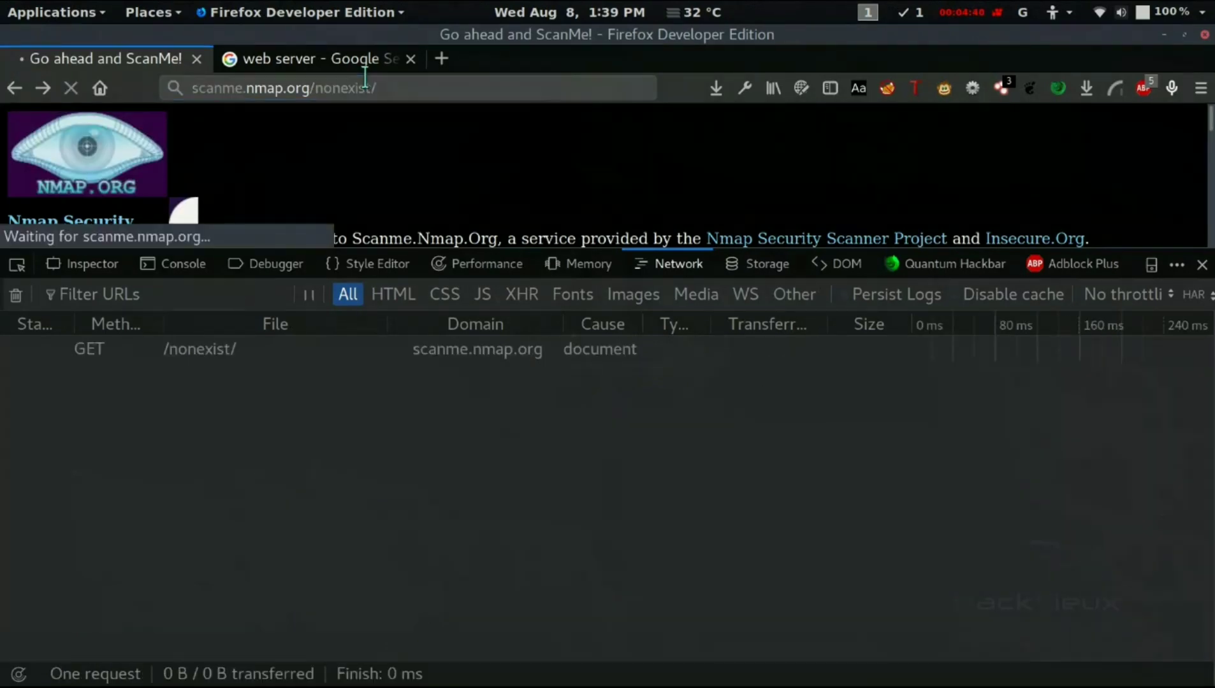
Examine the /nonexist/ request's URL and method, then its raw request and response headers
click(139, 358)
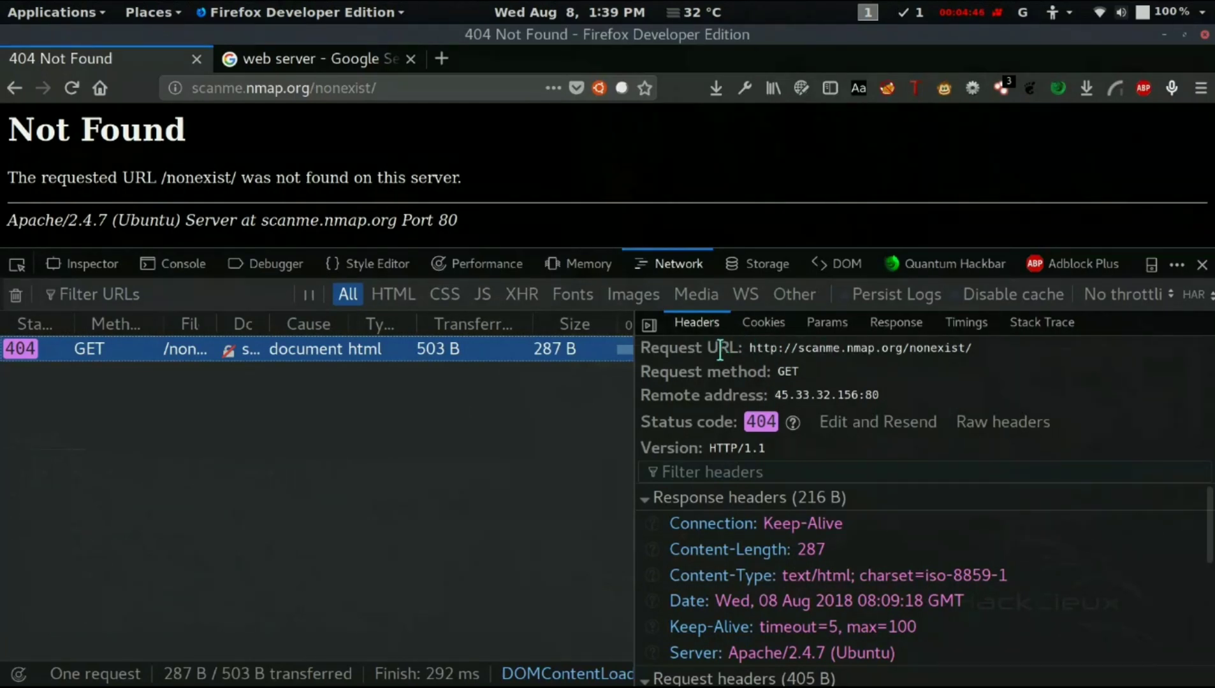
drag(770, 347, 1024, 350)
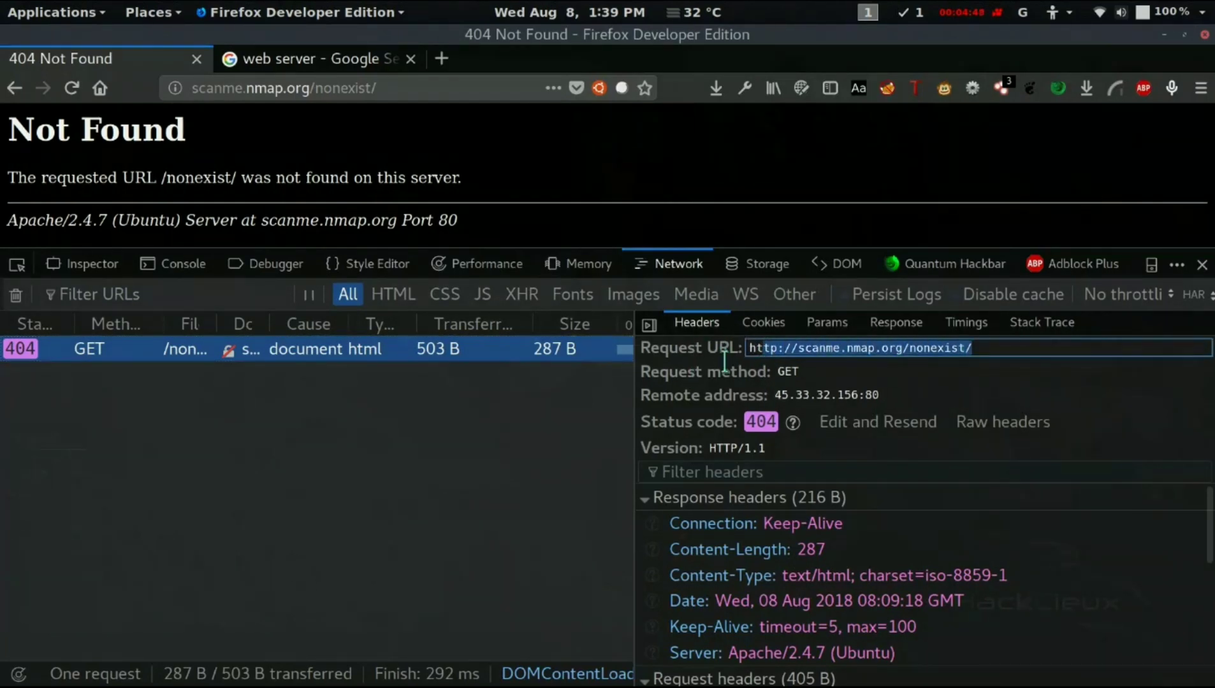
click(784, 370)
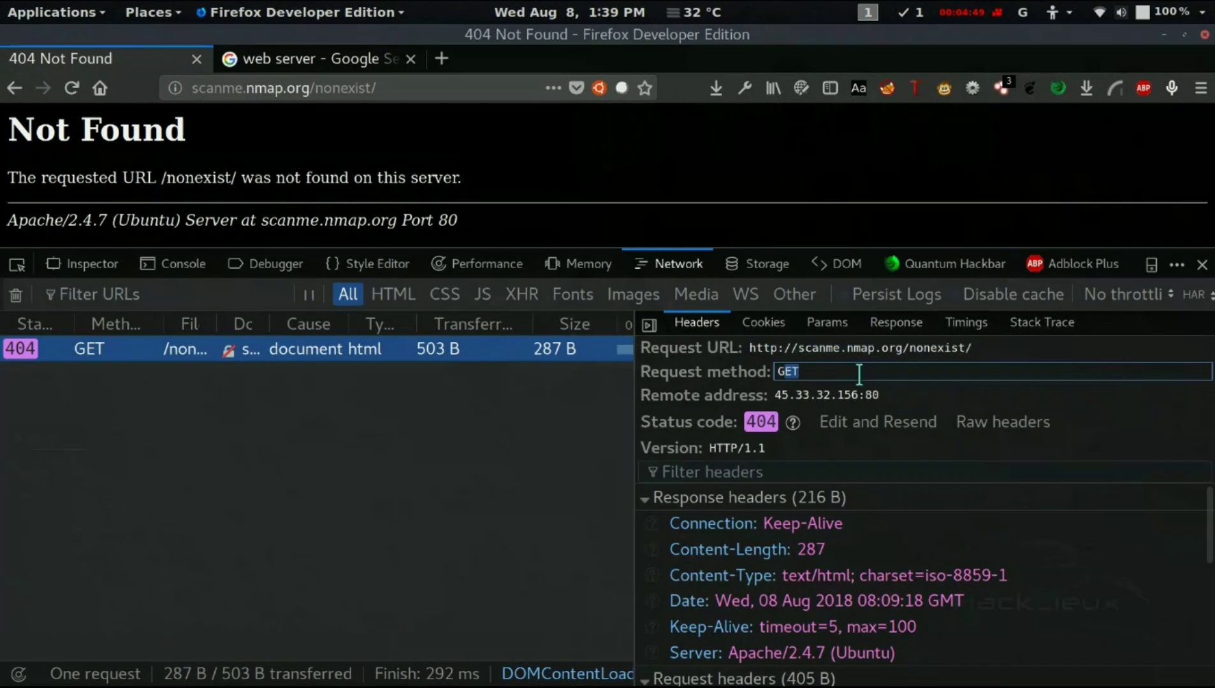
click(1016, 434)
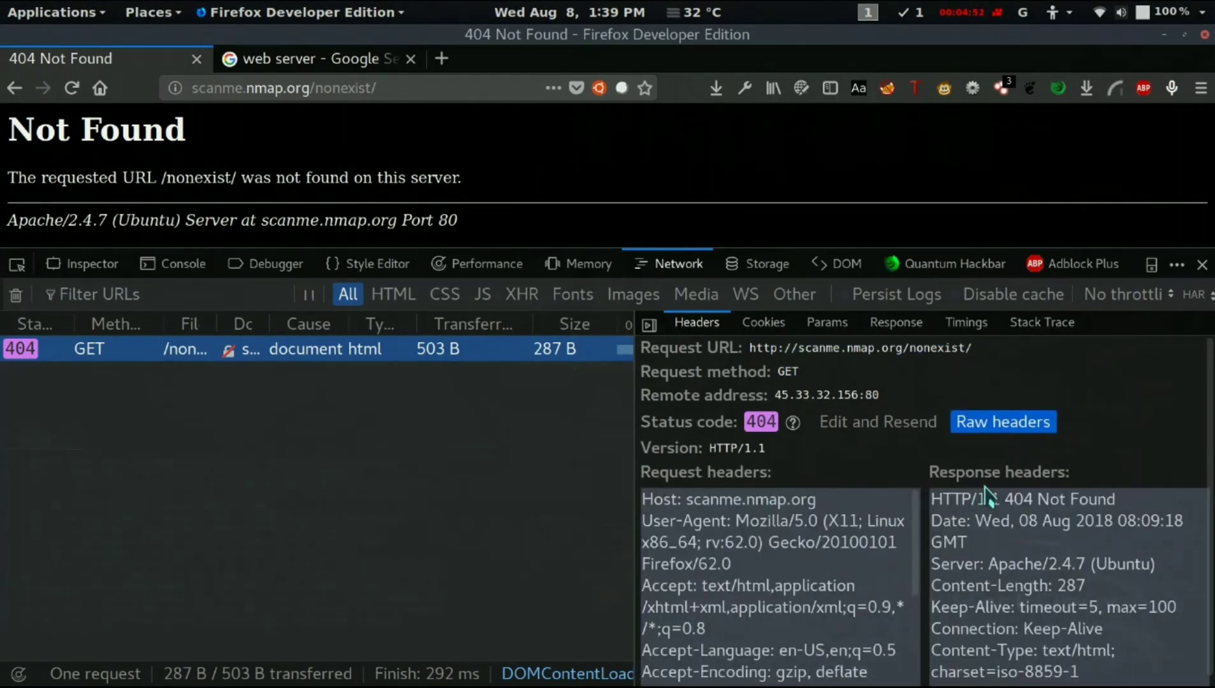
scroll(703, 509, down, 5)
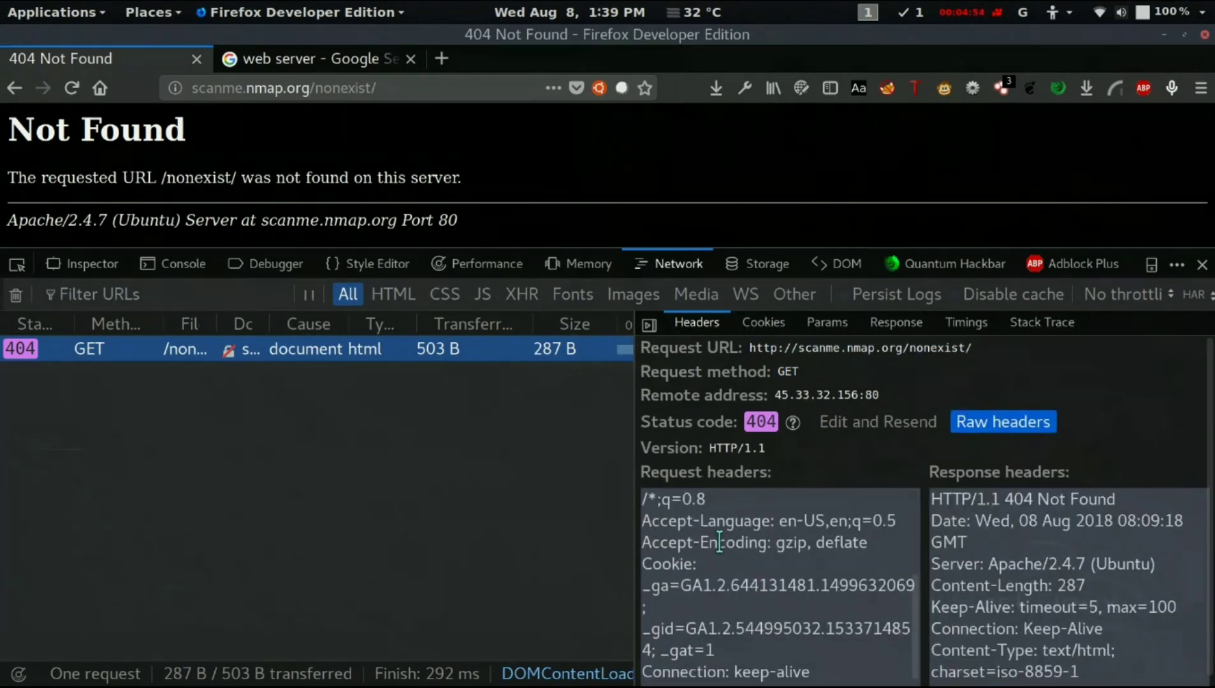
scroll(719, 542, up, 5)
scroll(719, 542, up, 1)
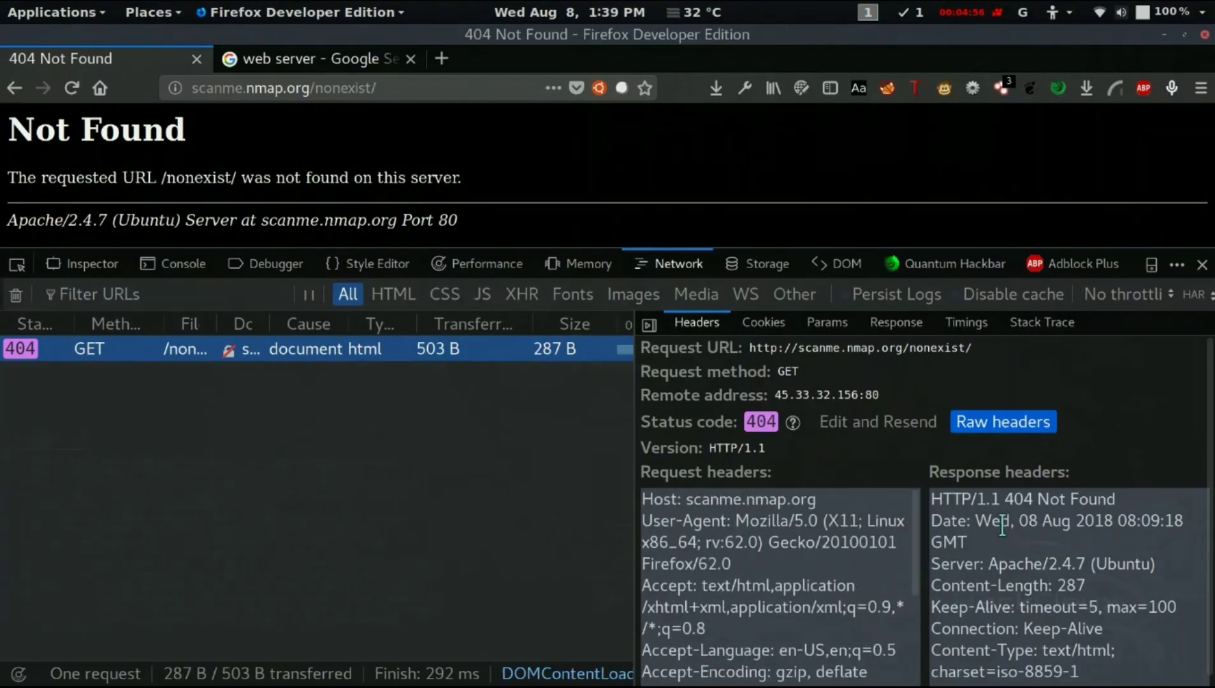
drag(980, 497, 1170, 672)
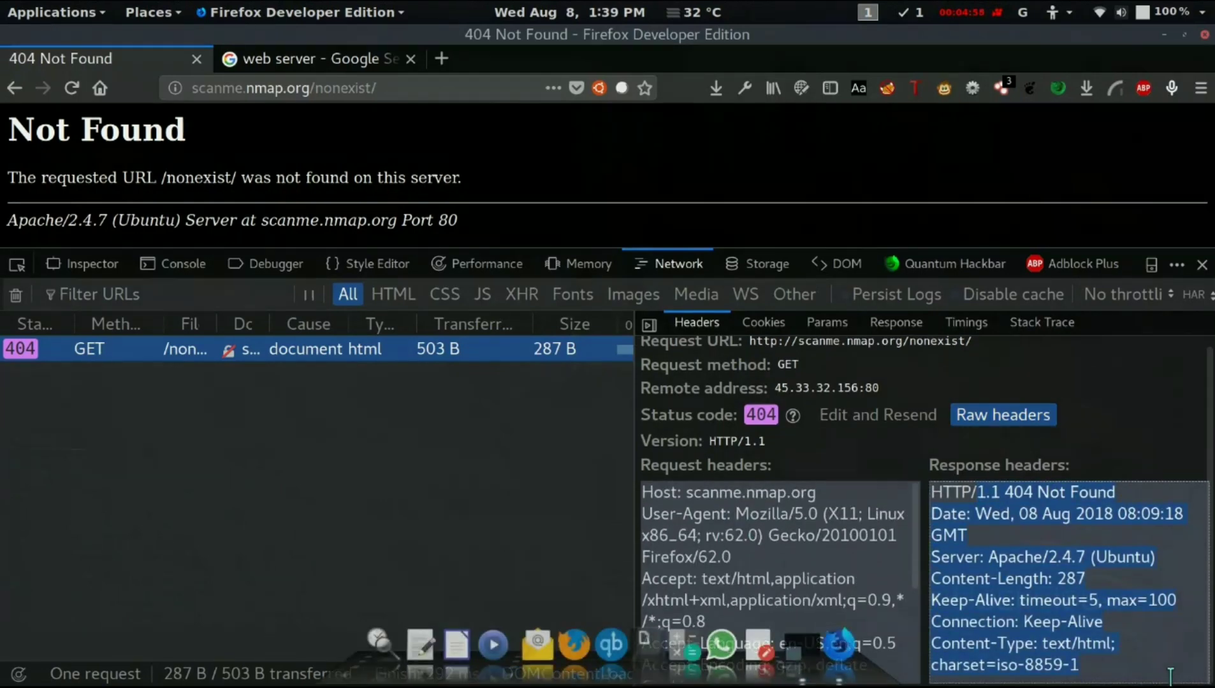
Close the developer tools and return to the scanme.nmap.org page, placing the cursor after its address
click(1200, 265)
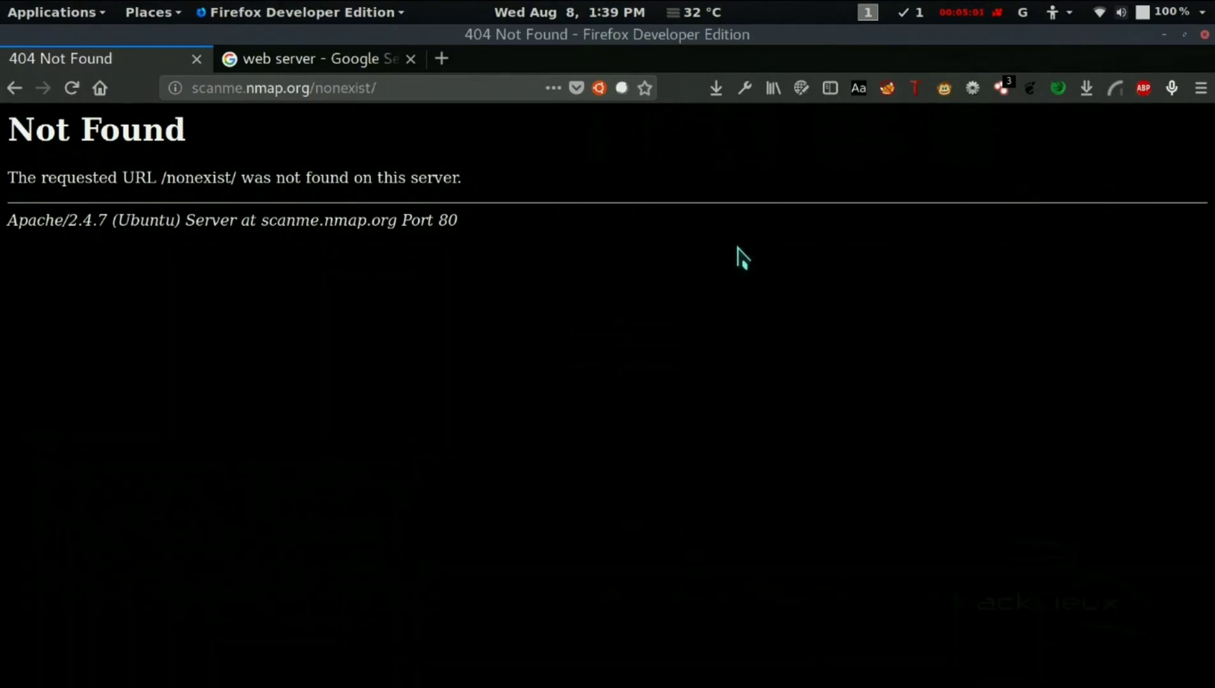
click(13, 91)
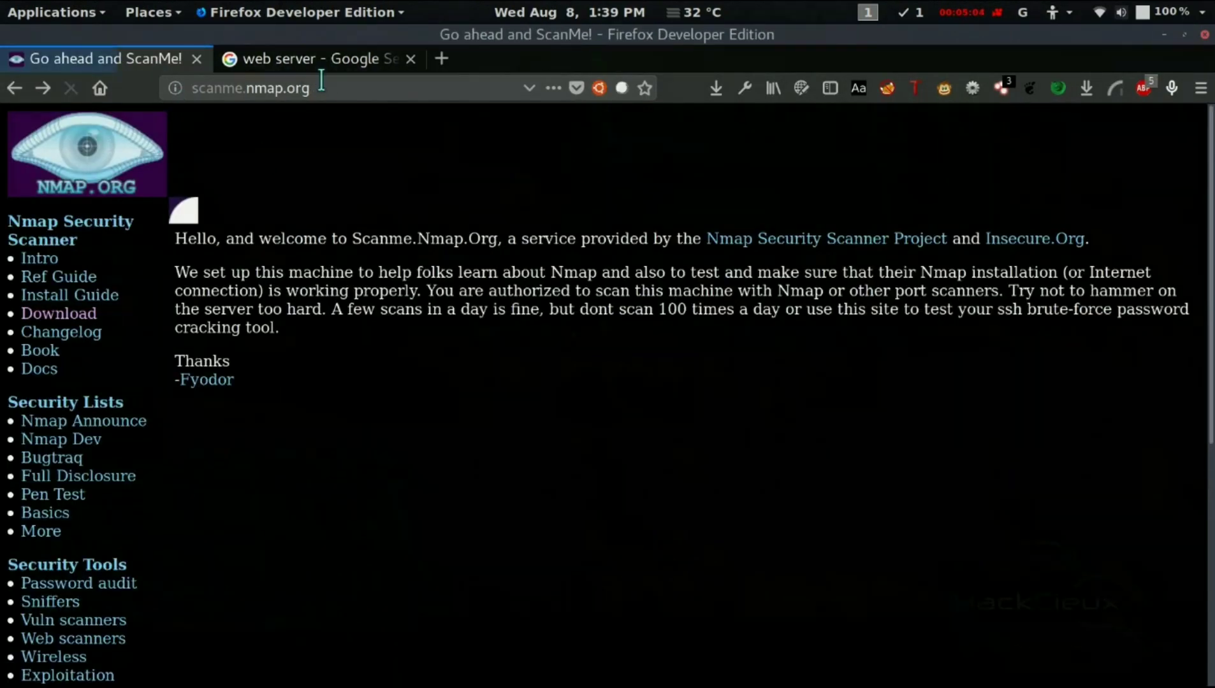
click(322, 87)
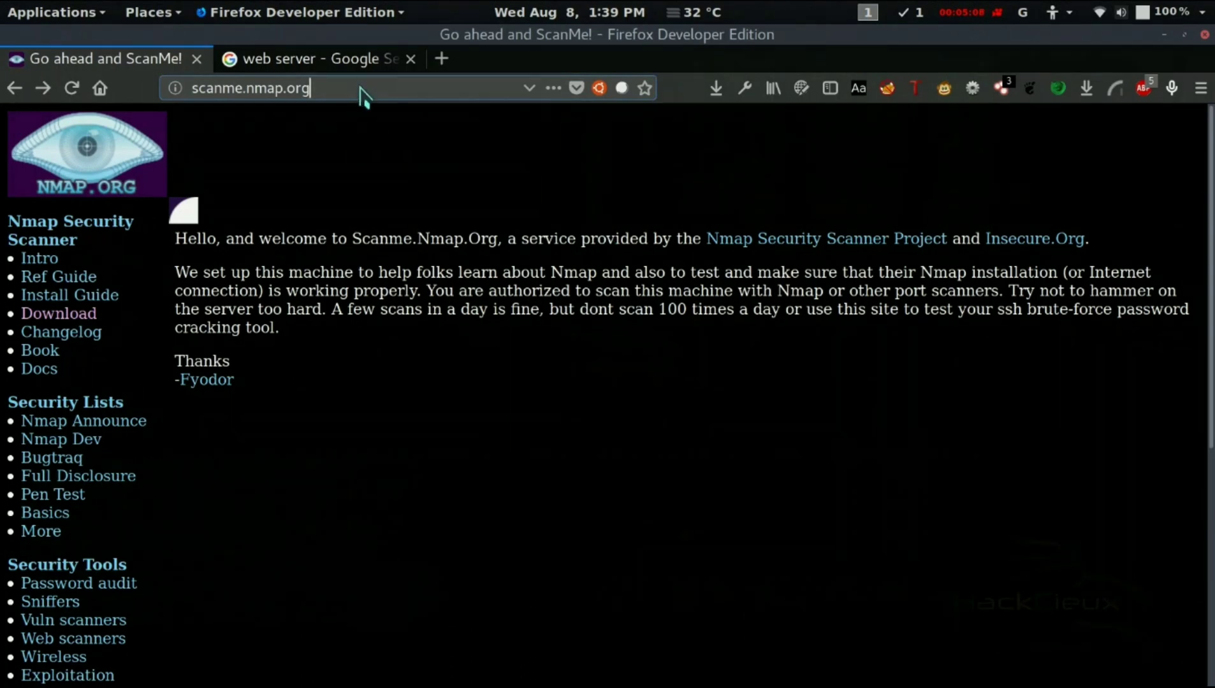
Bring the terminal with the Nikto scan back over the browser and open a blank document in Text Editor
mouse_move(784, 682)
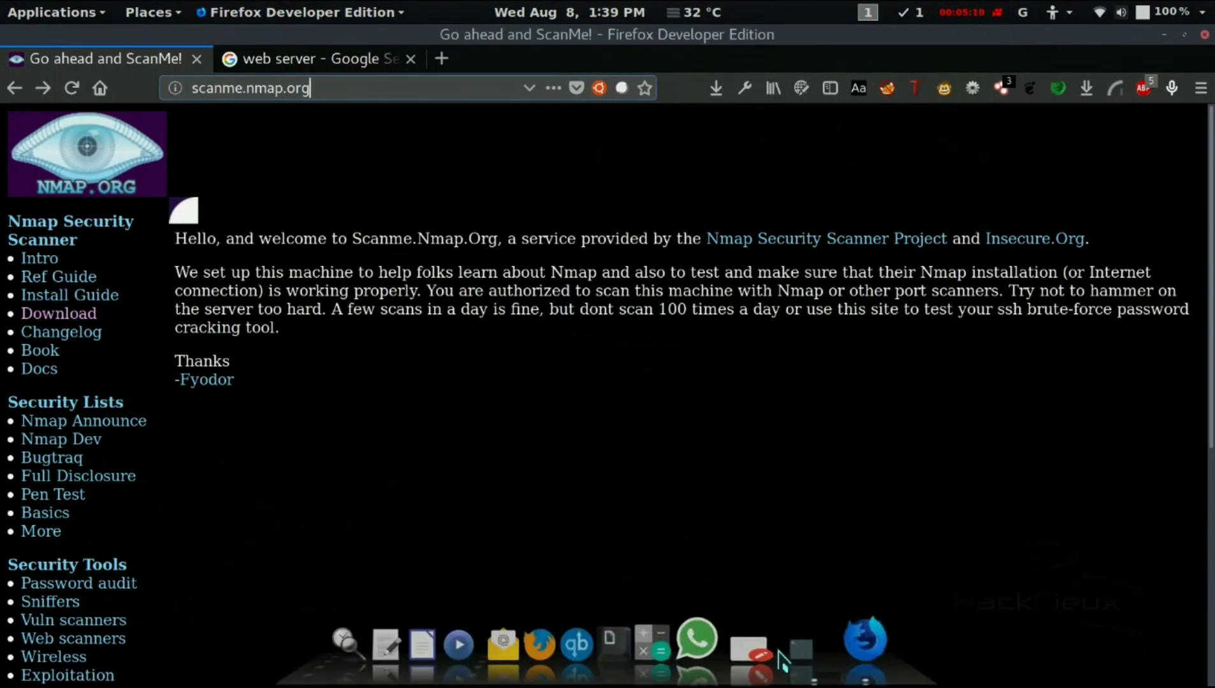
click(796, 651)
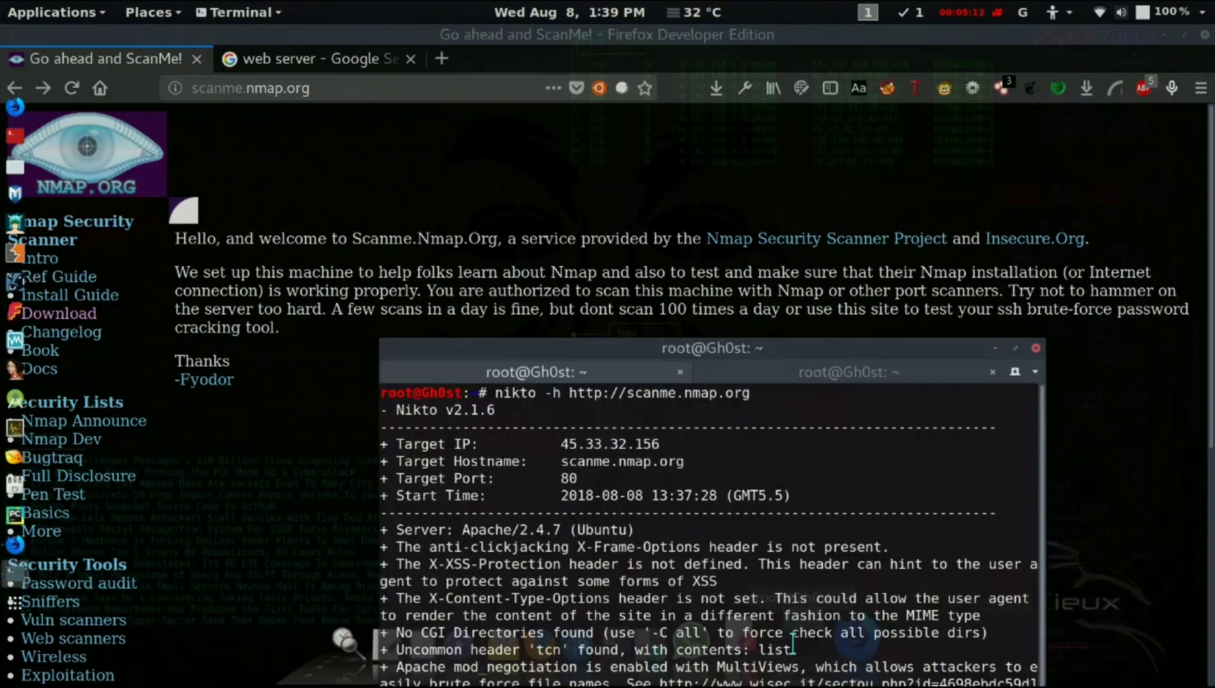
key(super+Up)
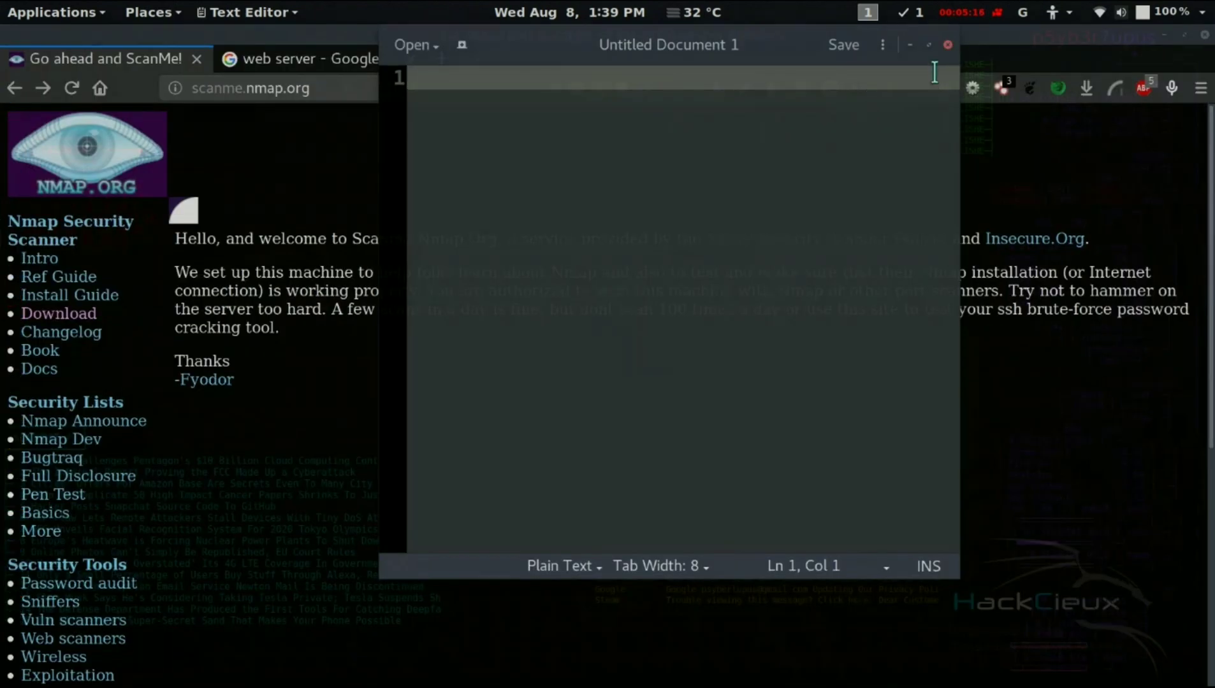
click(948, 45)
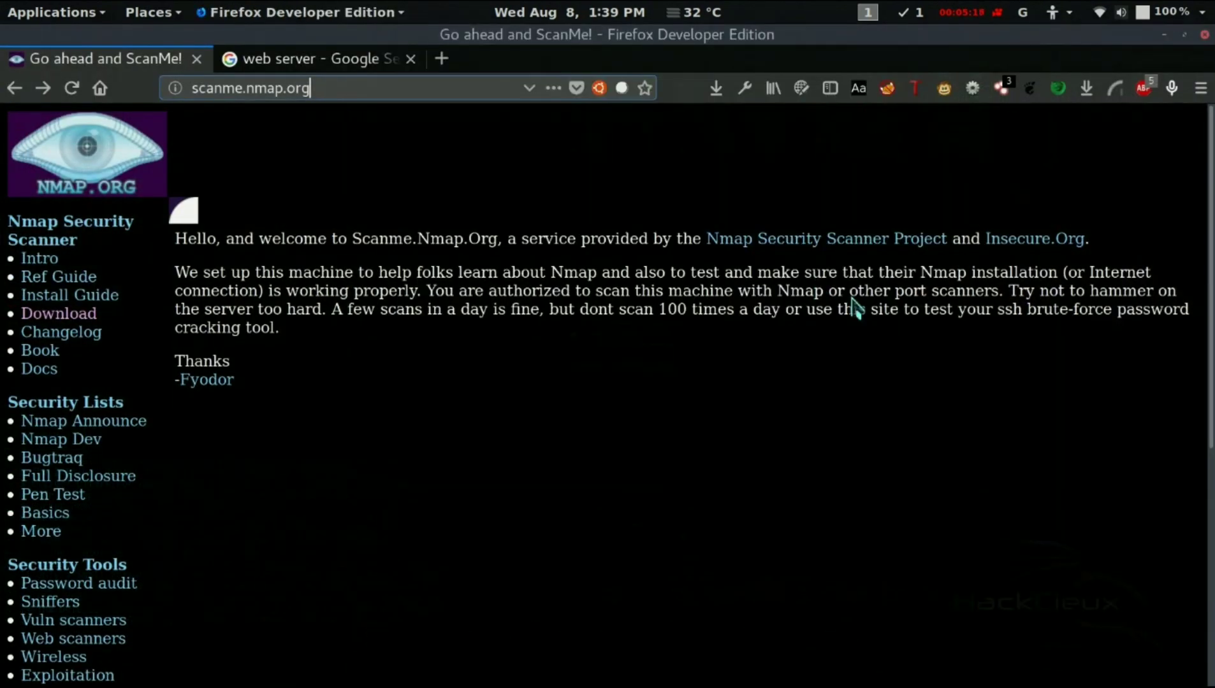
click(790, 651)
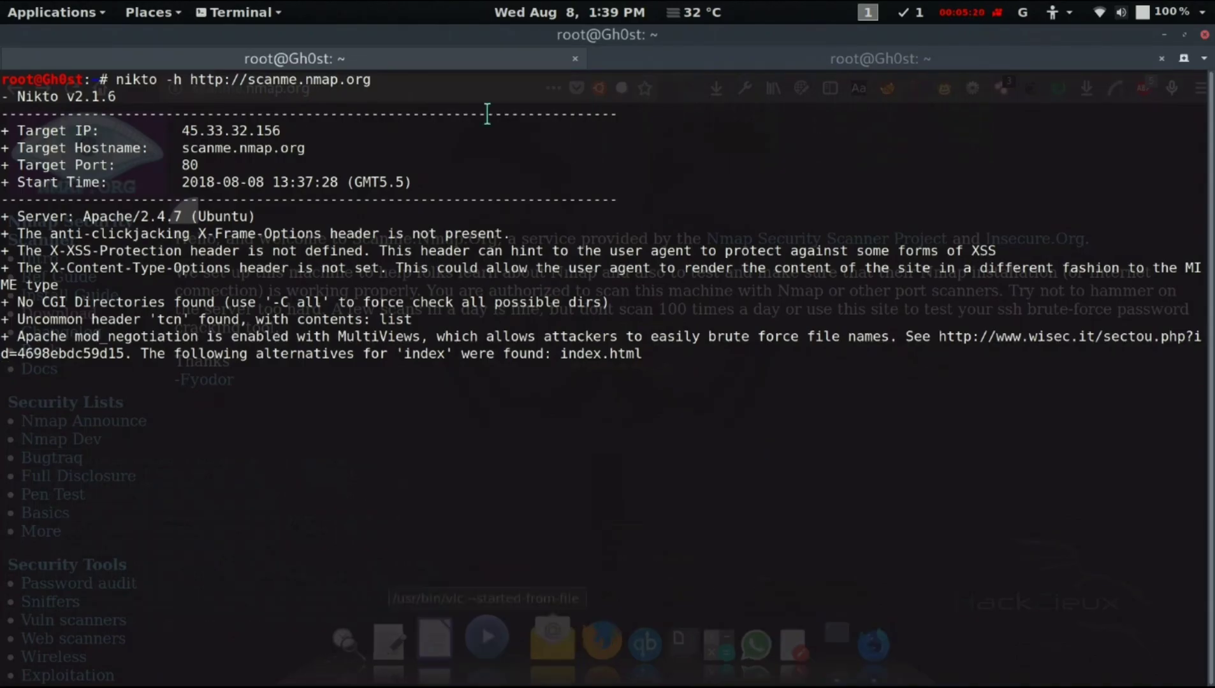
key(ctrl+l)
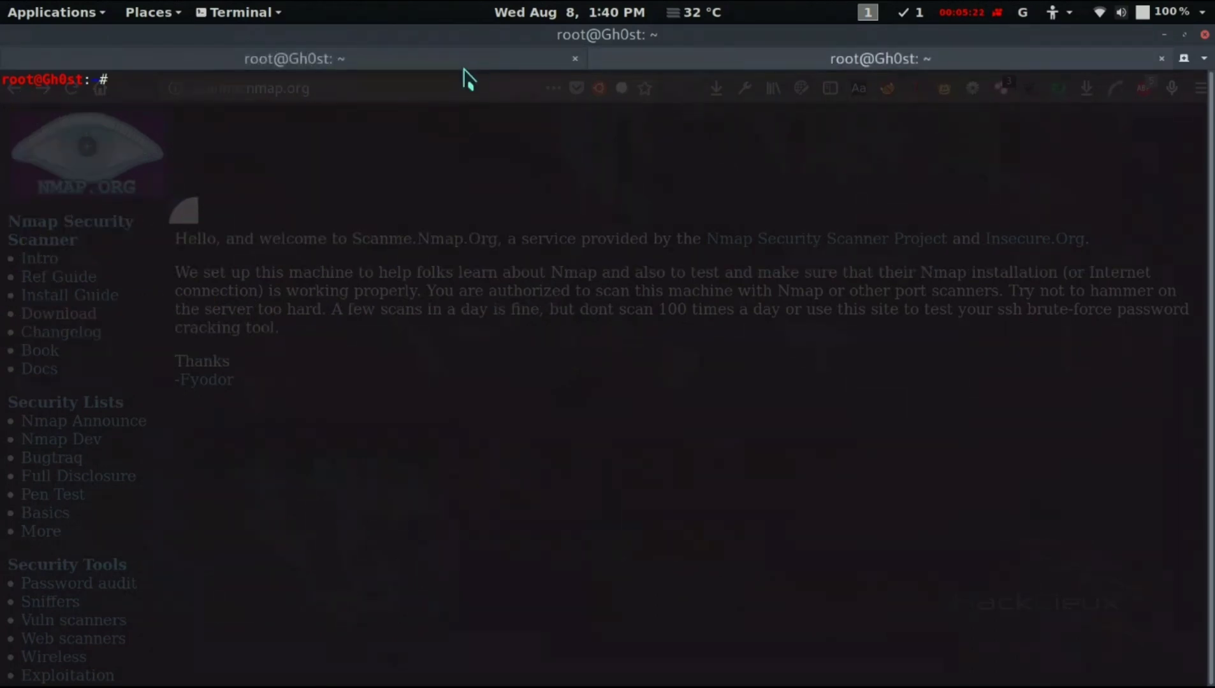
text(dirb http://scanme.nmap.org)
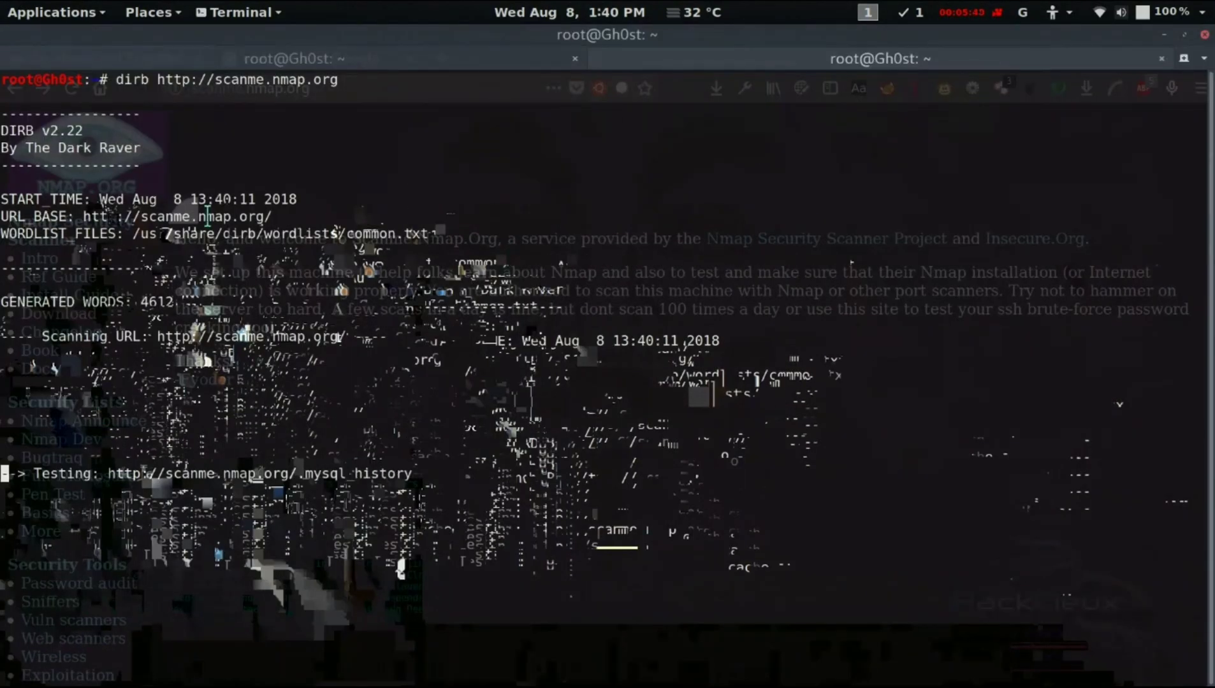
drag(432, 226, 134, 233)
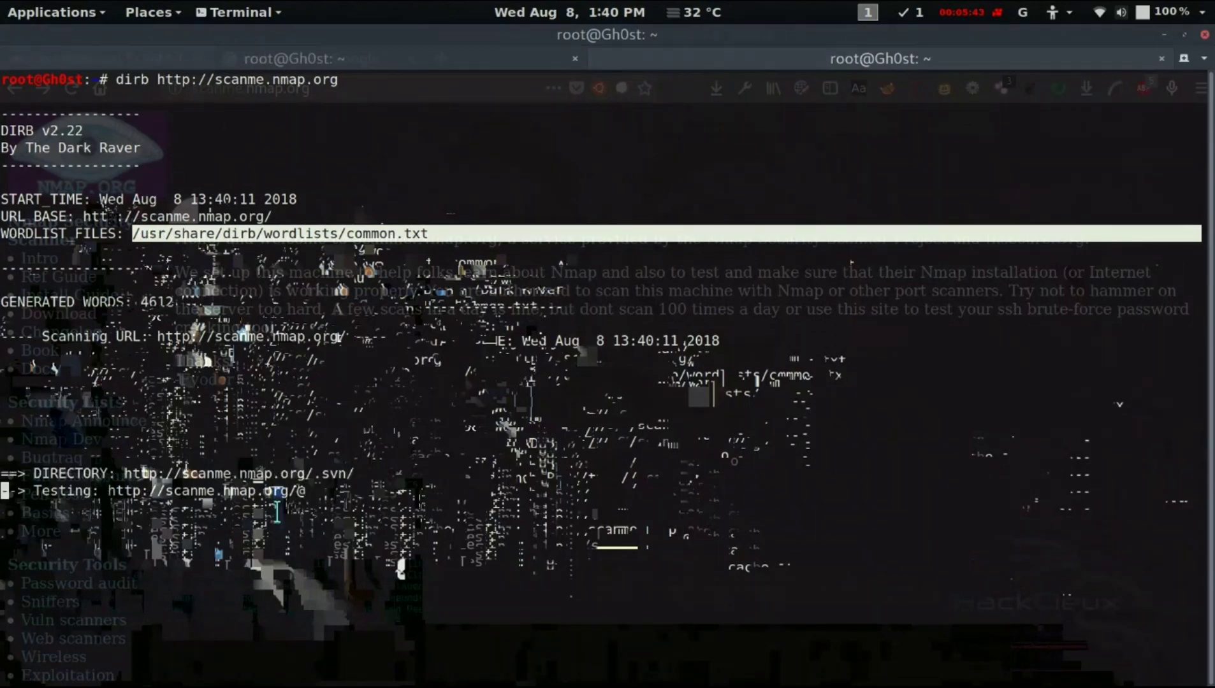
drag(37, 473, 355, 473)
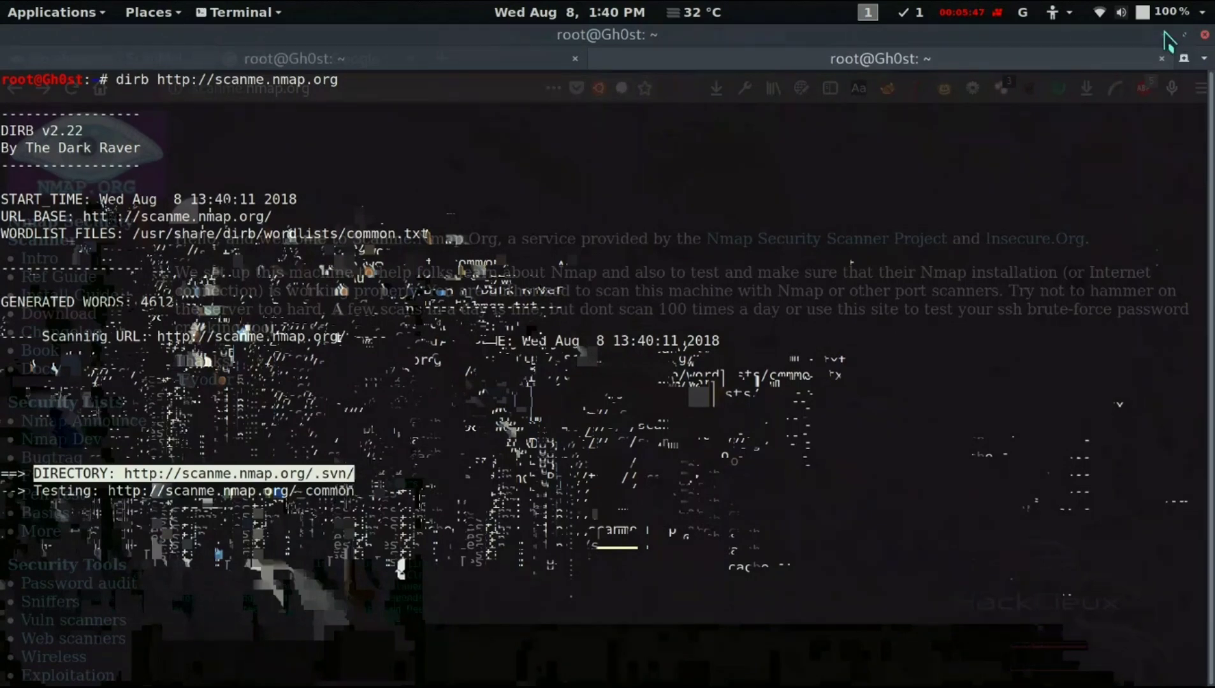
Minimise the terminal and load scanme.nmap.org/.svn/ in the browser
click(1163, 34)
text(/.sv)
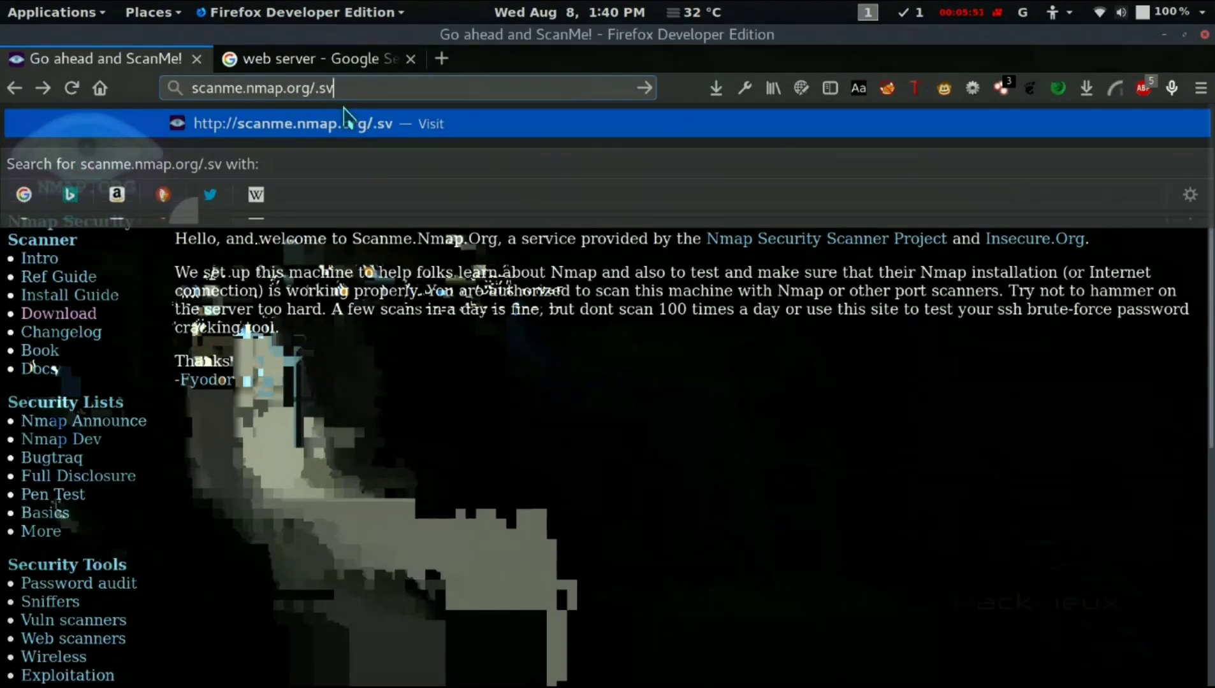
text(n/)
key(Return)
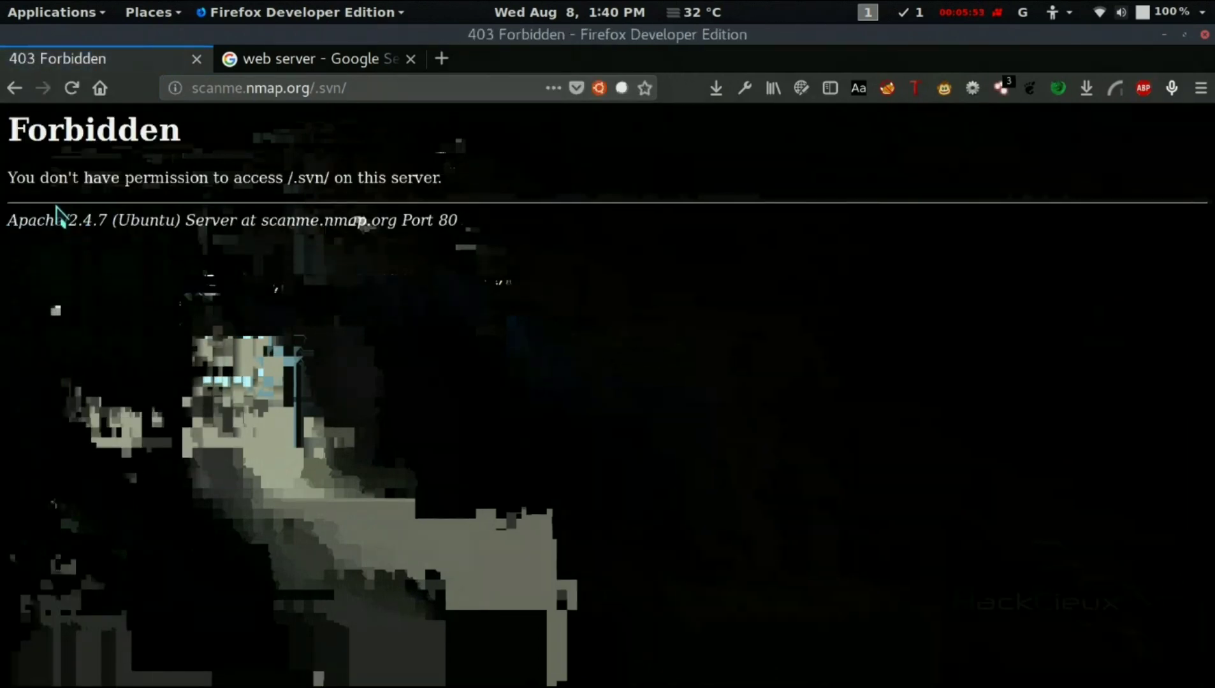
Highlight the page's permission message and the .svn/ part of the address, then go back to the scanme.nmap.org home page
drag(8, 174, 492, 200)
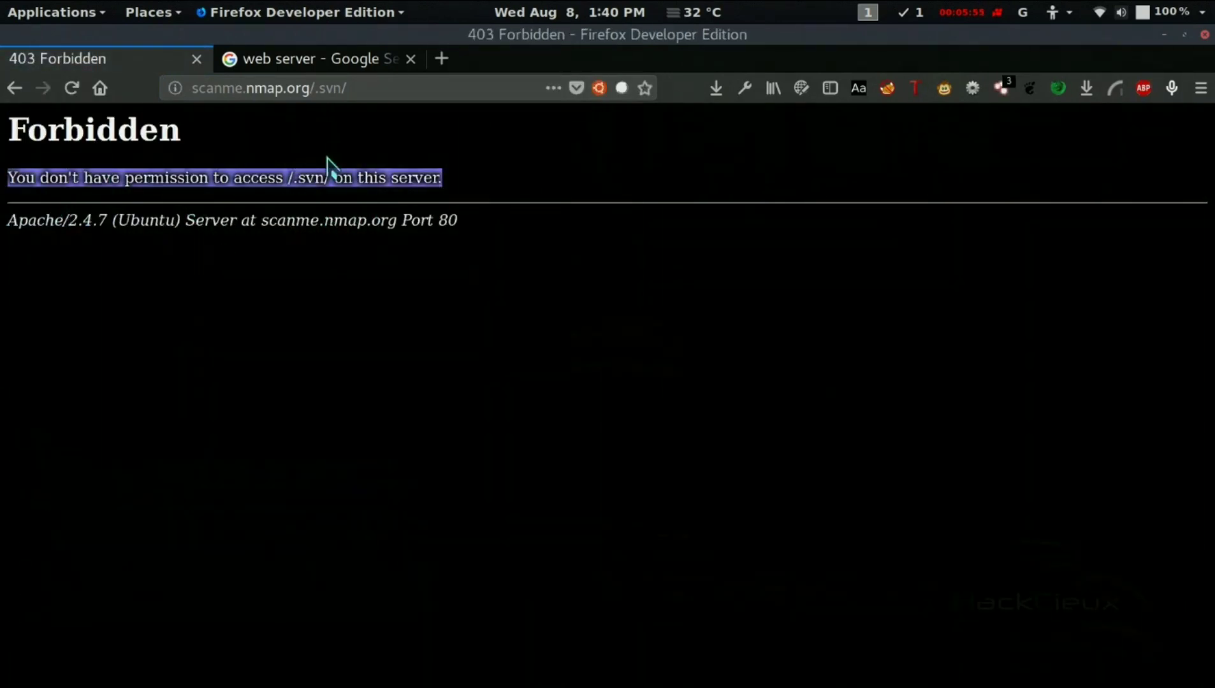
drag(315, 88, 366, 88)
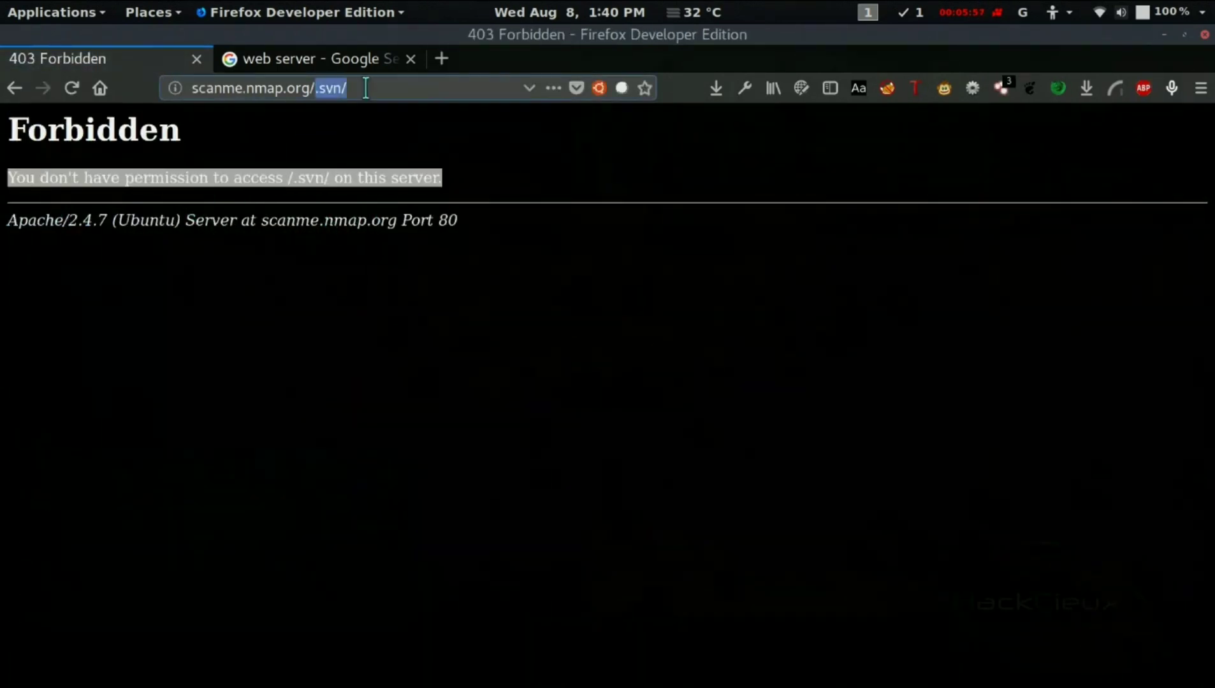
click(384, 87)
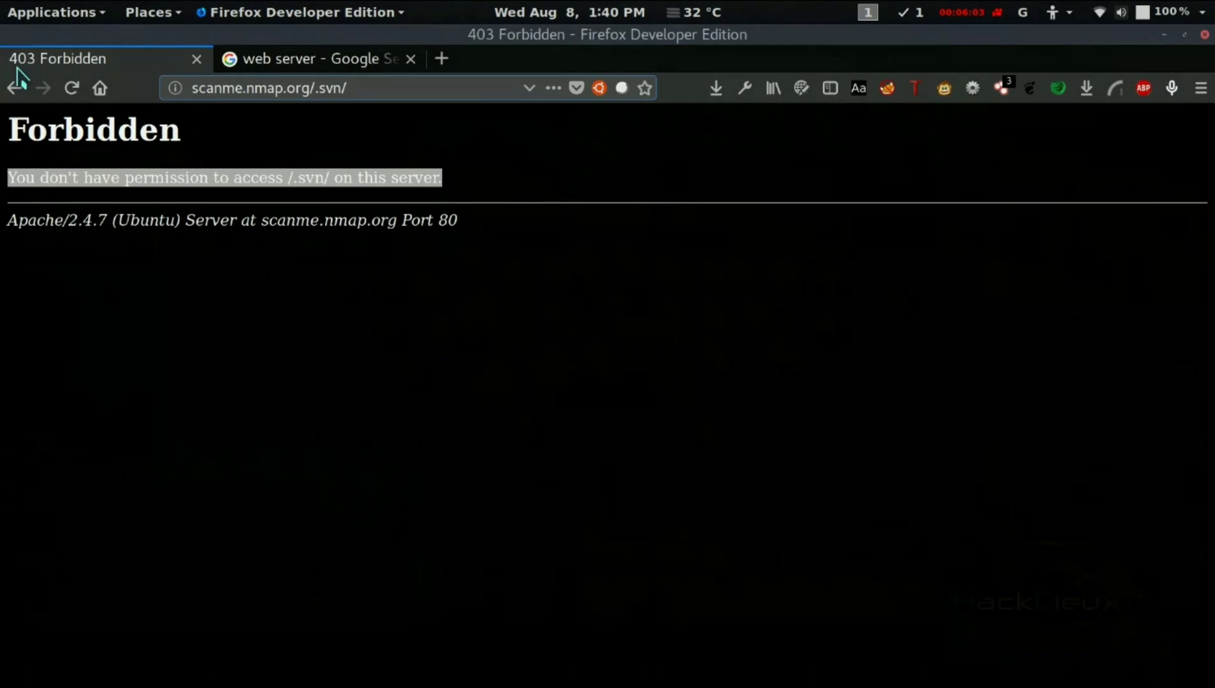
click(14, 88)
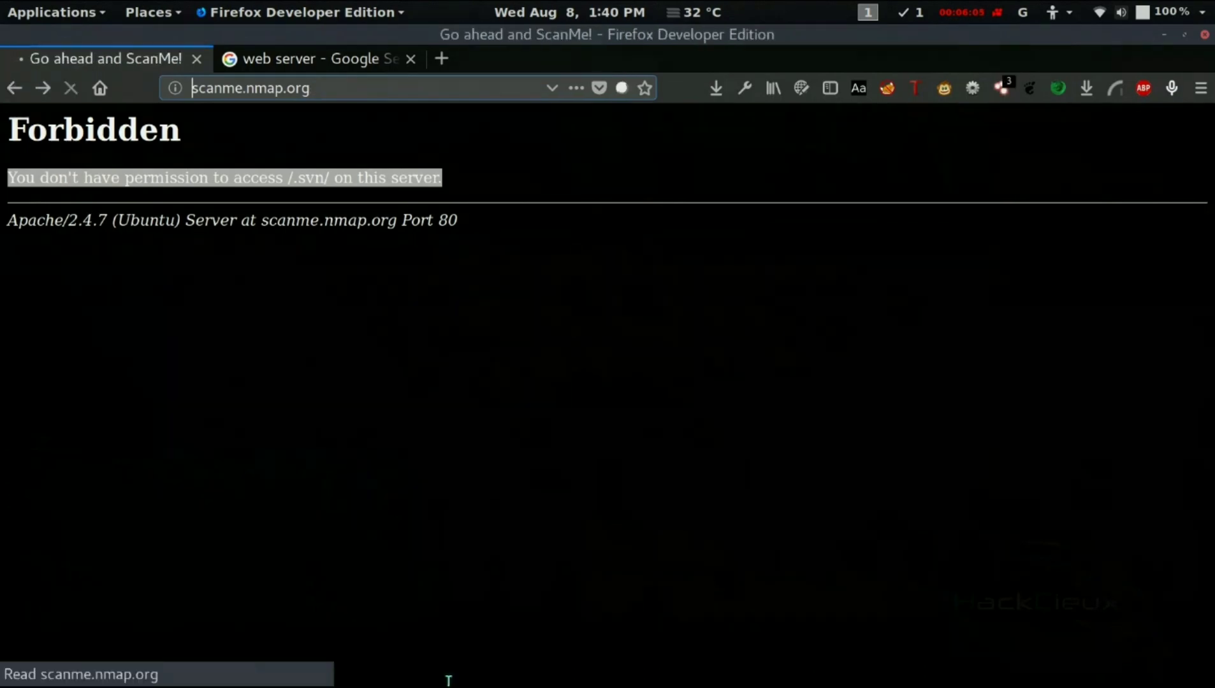
Return to the terminal, highlight dirb's wordlist path, then list /usr/share/wordlists/dirb in a new terminal tab and highlight extensions_common.txt
click(798, 647)
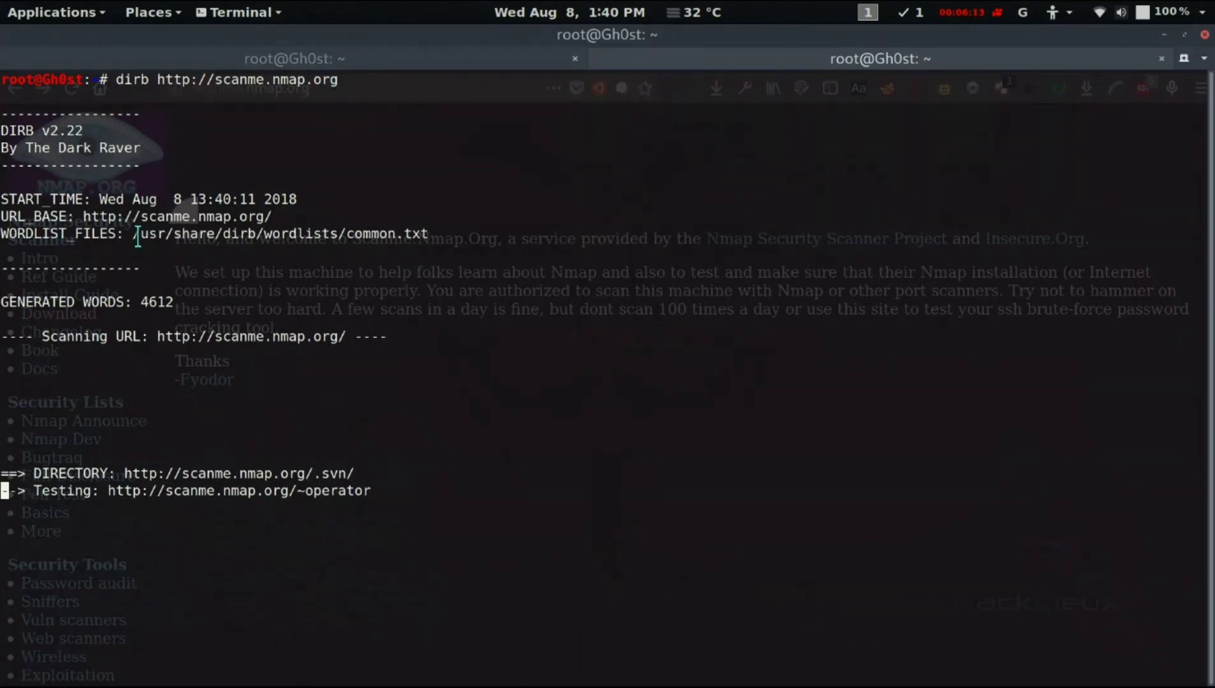
mouse_move(137, 237)
mouse_down()
mouse_move(459, 235)
mouse_move(136, 237)
mouse_up()
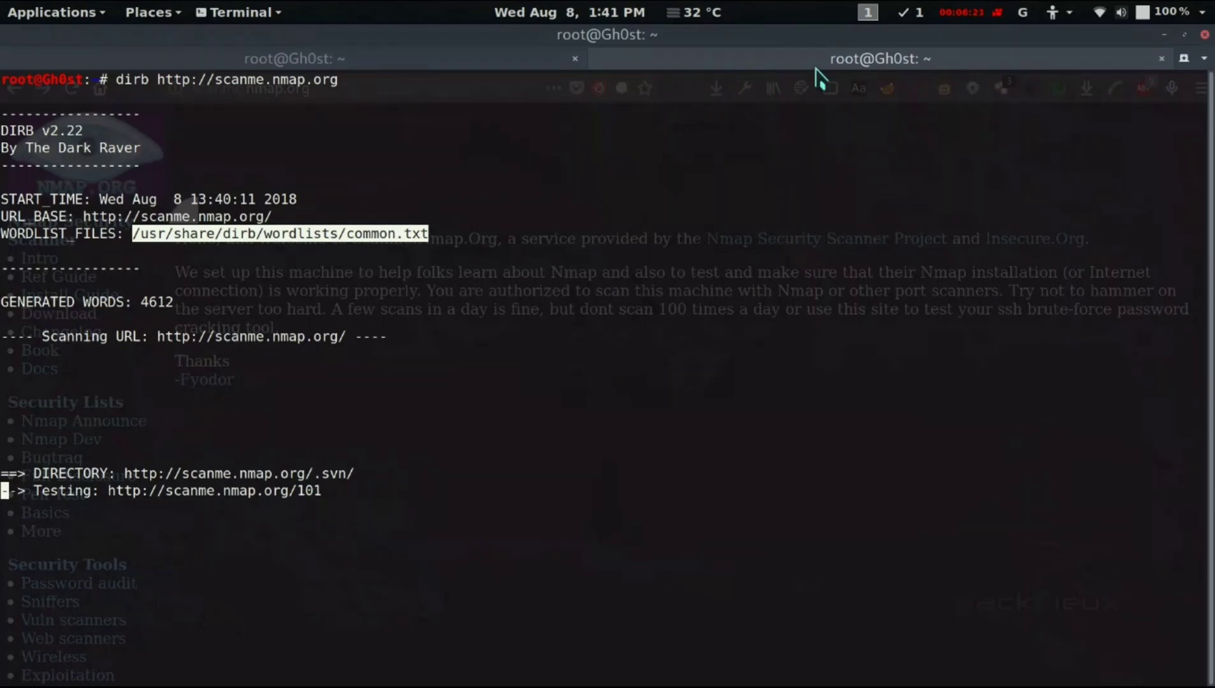
click(1184, 59)
text(cd /usr/share/wordlists/ls)
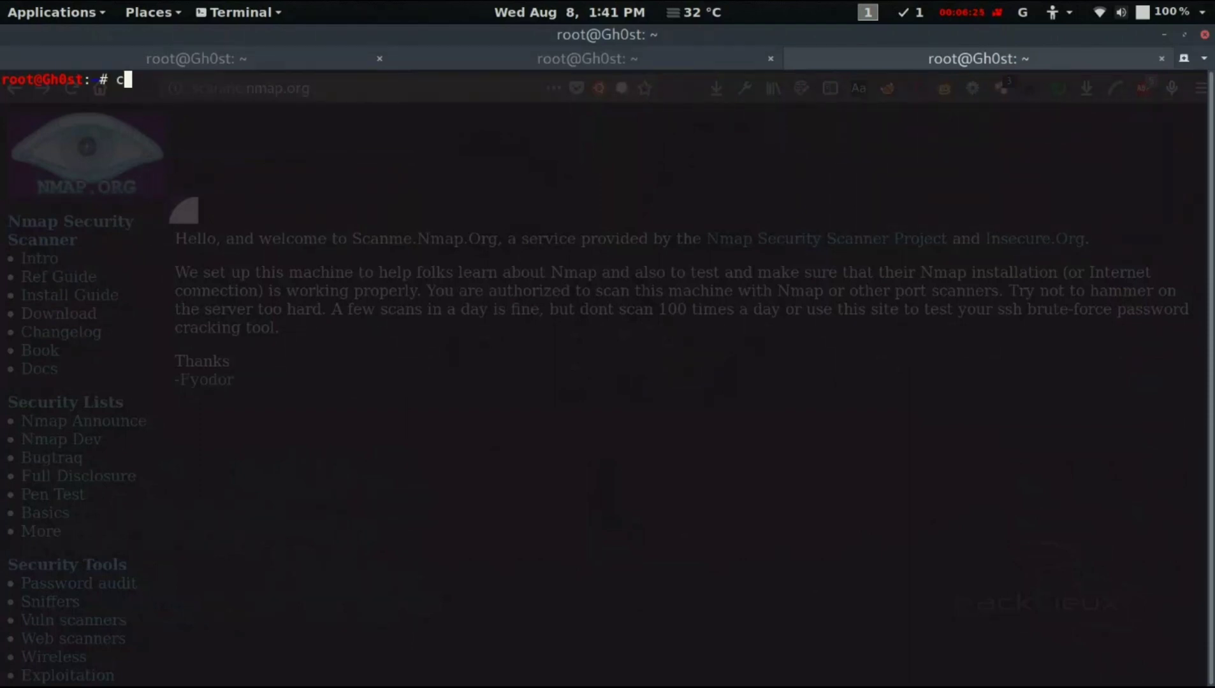
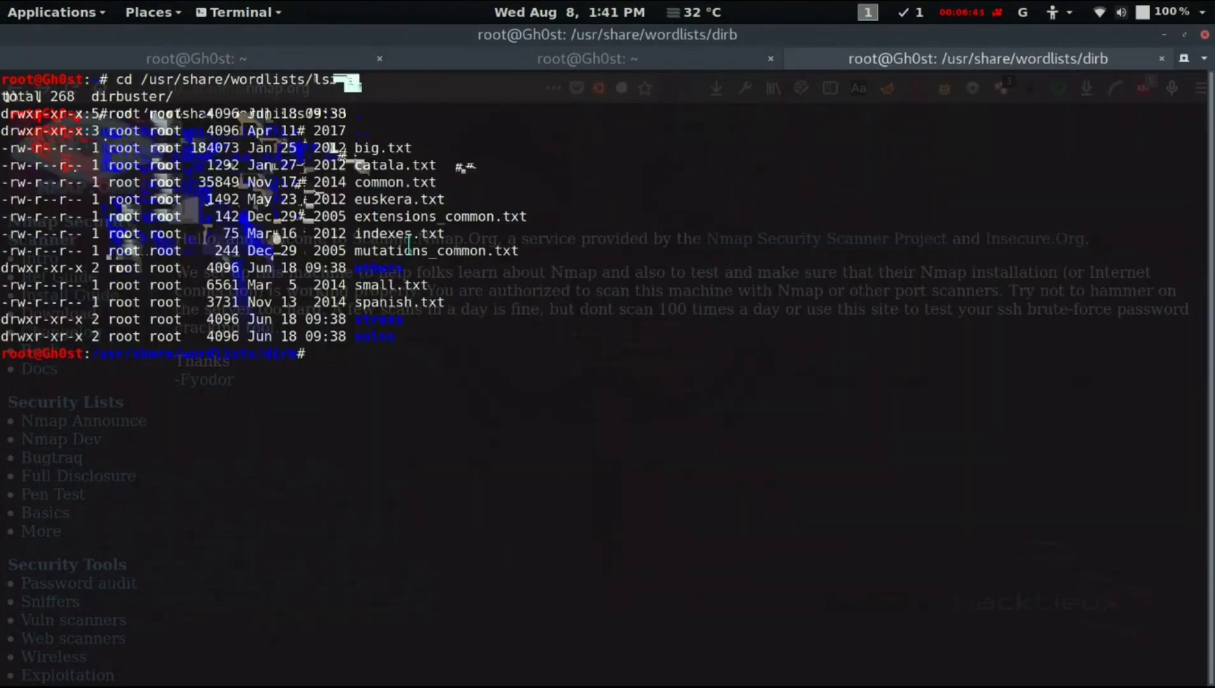
drag(355, 217, 527, 218)
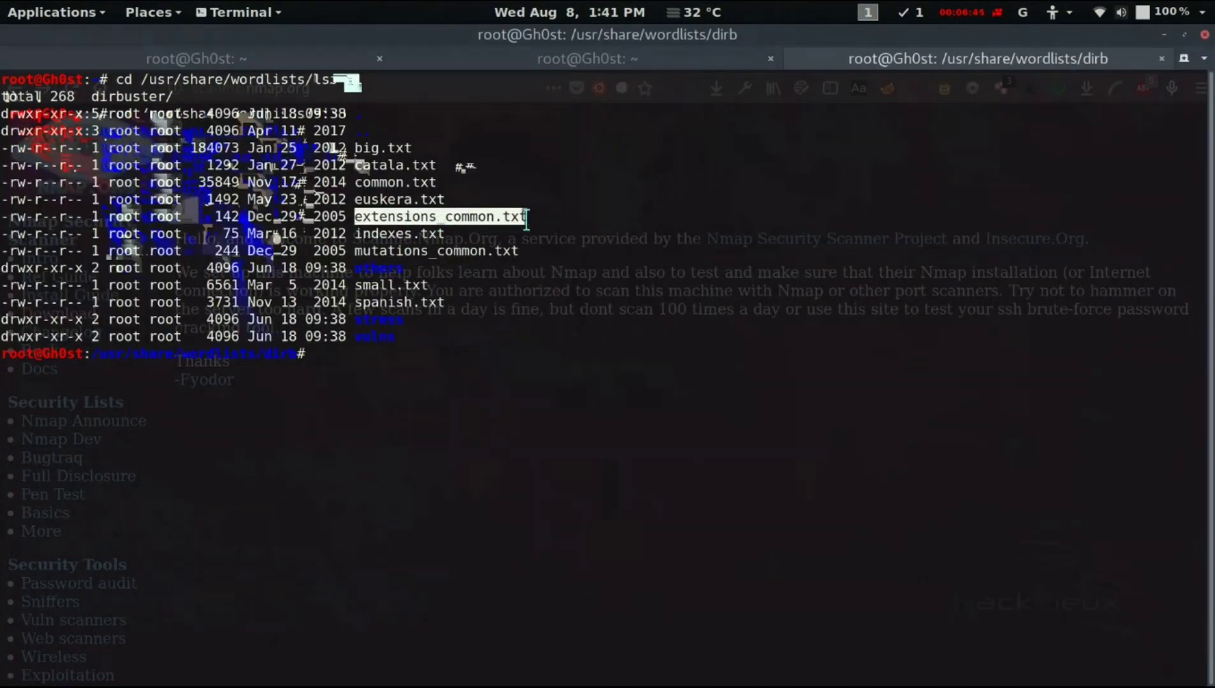
Review the dirb scan's .svn/ directory line, check the progress of the Nikto scan, and return to the dirb scan
click(586, 59)
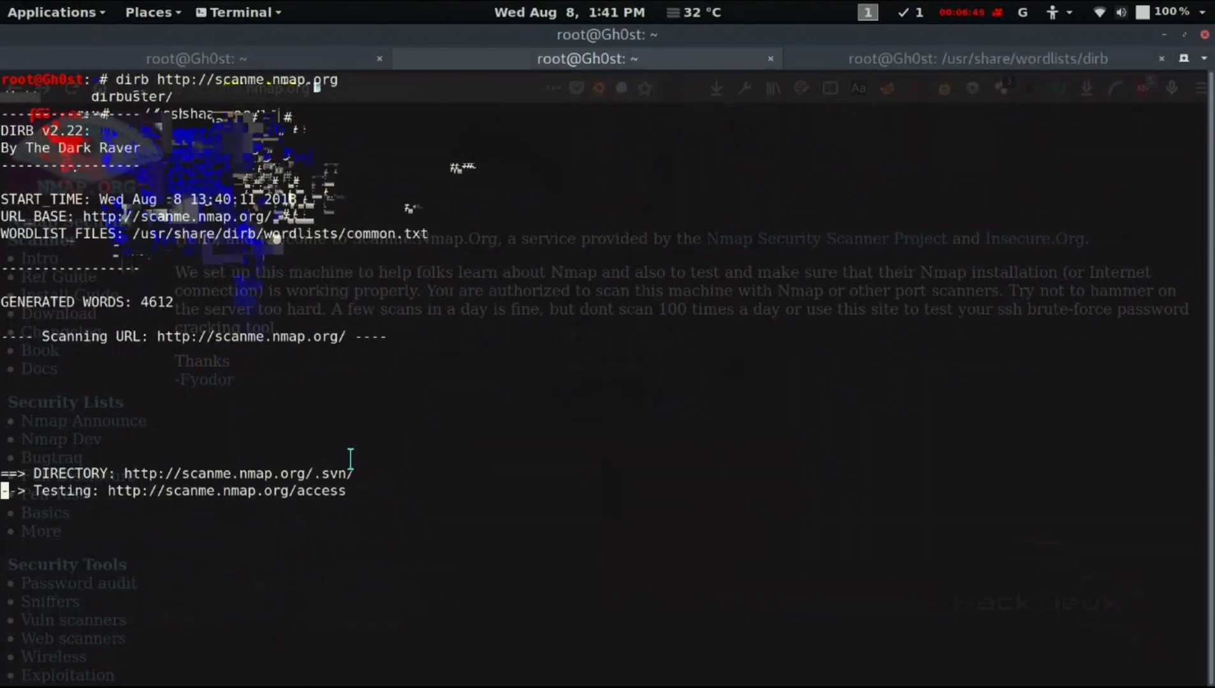
drag(313, 474, 363, 475)
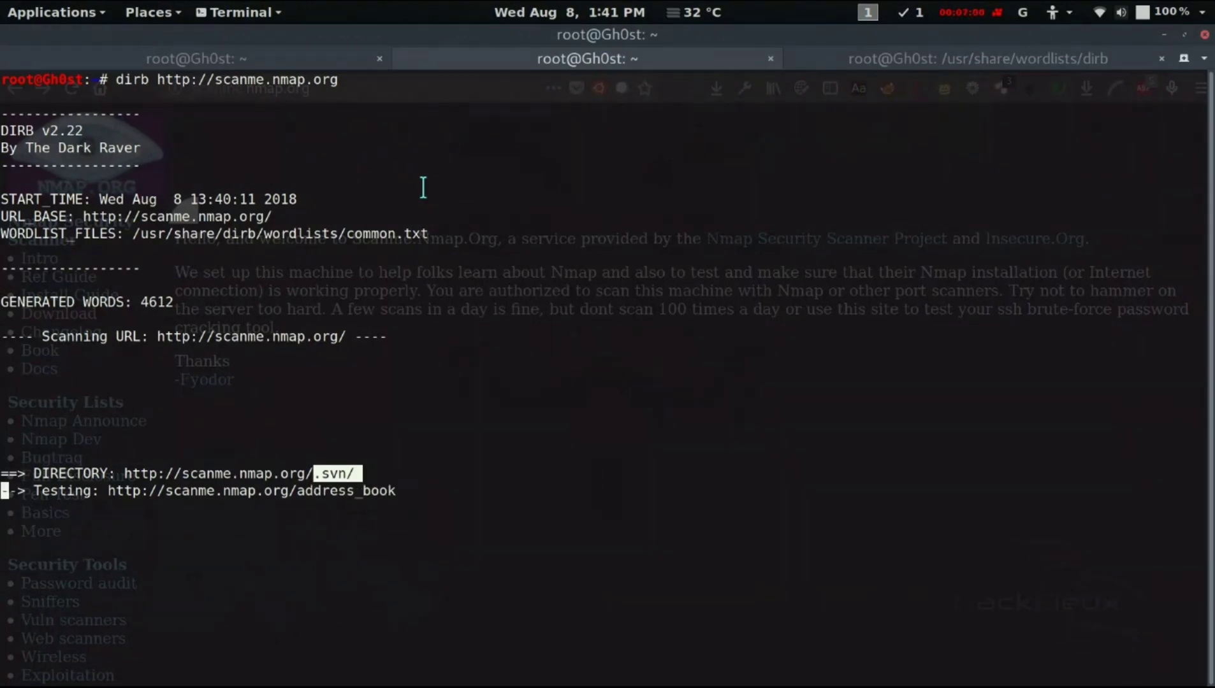
click(251, 63)
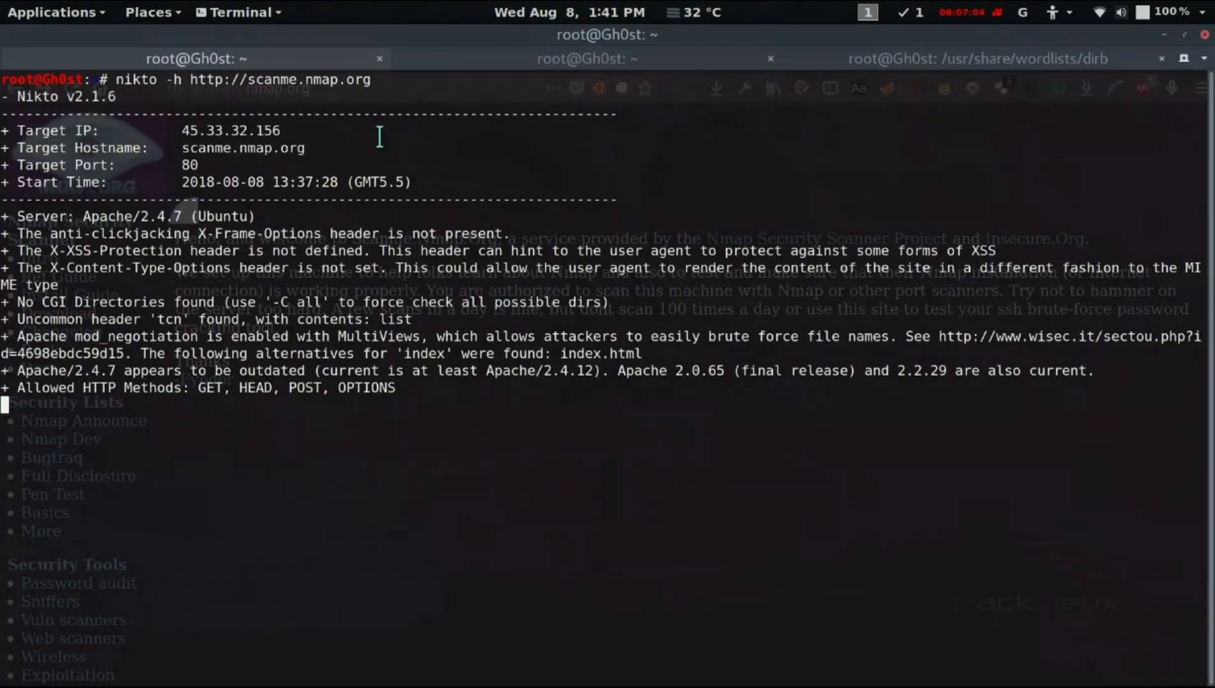
click(472, 60)
click(430, 371)
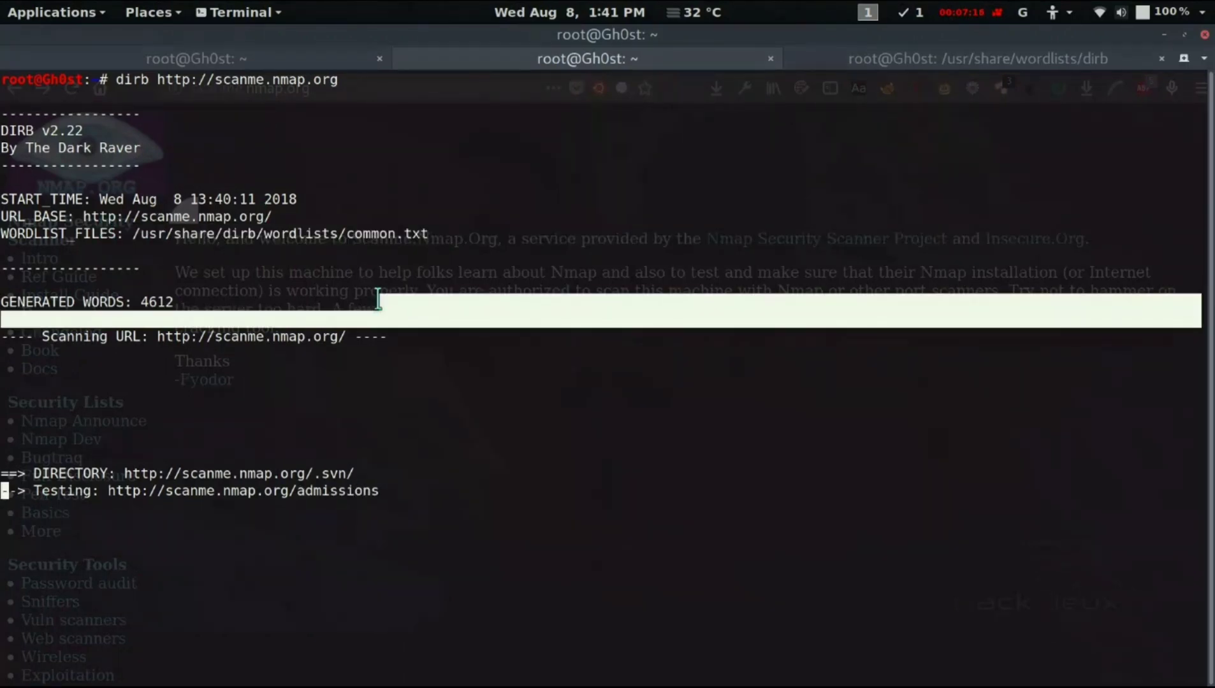
Stop the running dirb scan and clear the terminal
key(ctrl+c)
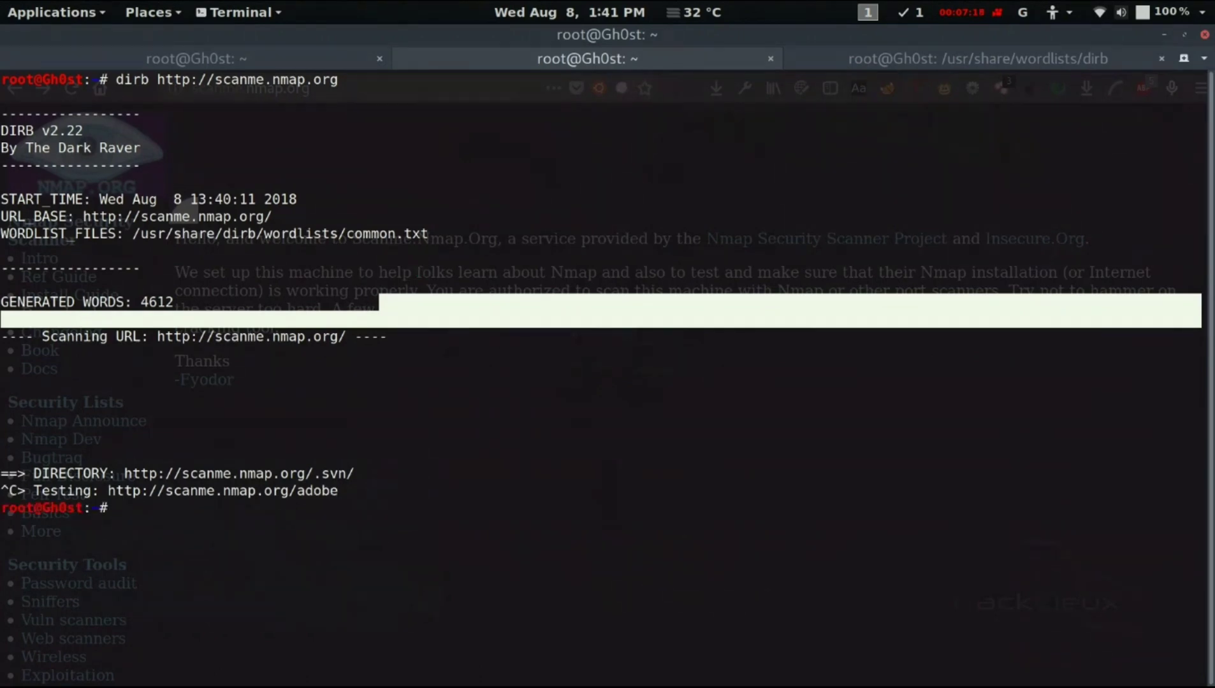
text(clear)
key(Return)
key(Up)
key(Up)
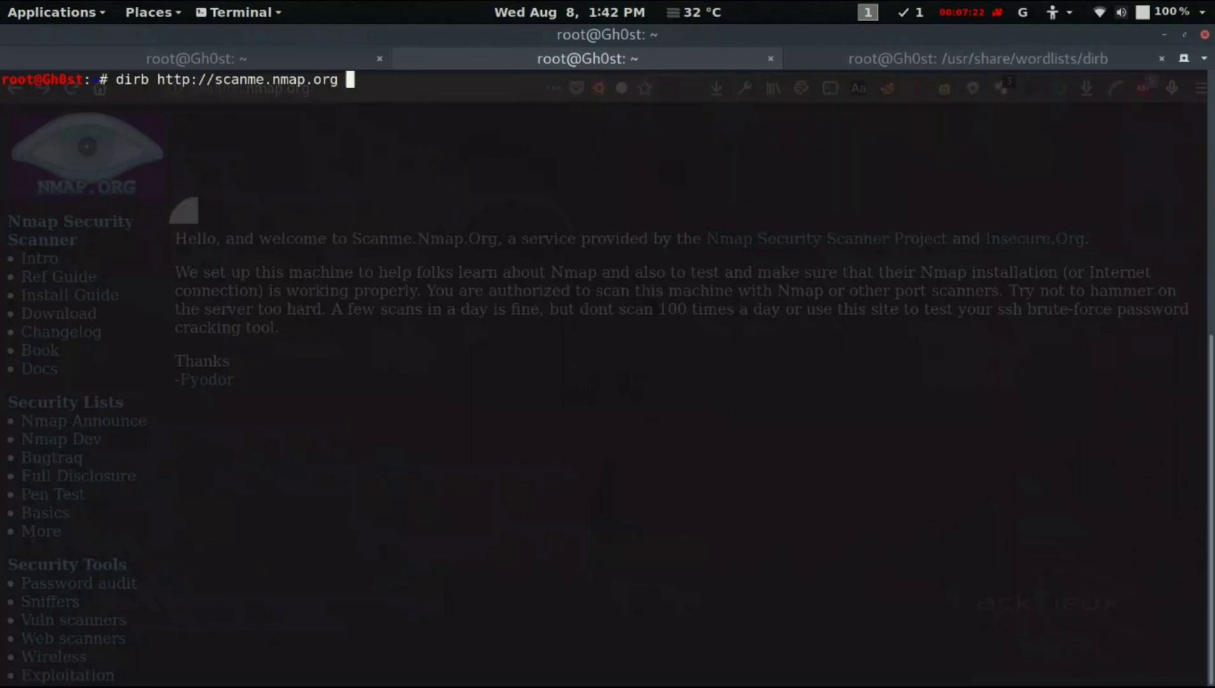
text(-)
text(C)
key(BackSpace)
text(X .html)
mouse_move(356, 79)
mouse_down()
mouse_move(411, 82)
mouse_move(371, 82)
mouse_up()
click(416, 83)
click(389, 83)
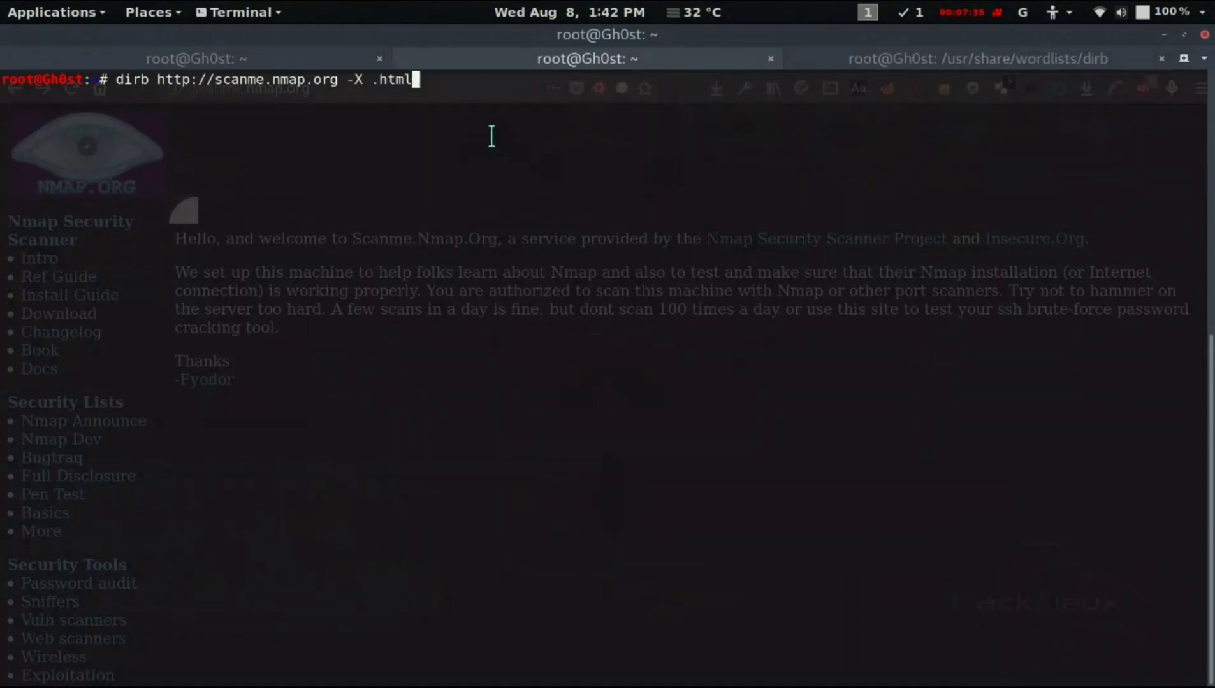
key(Return)
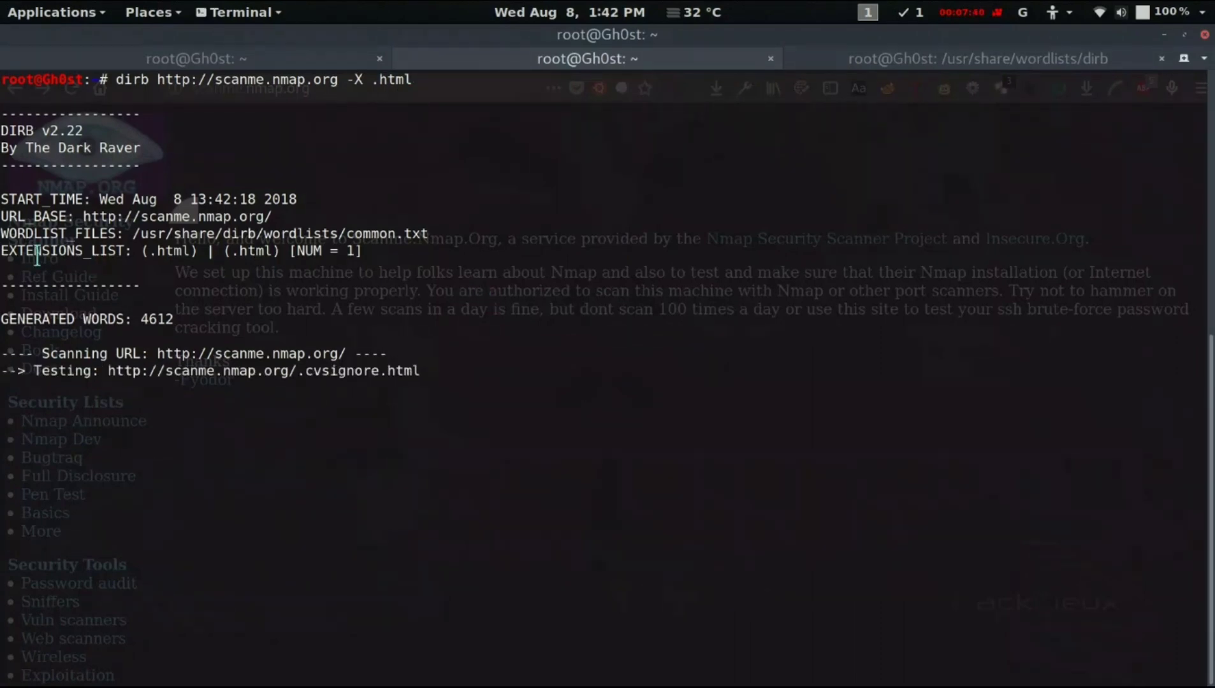
Examine the scan's extensions list, the URL being tested and the wordlist file line by highlighting them
drag(174, 252, 438, 259)
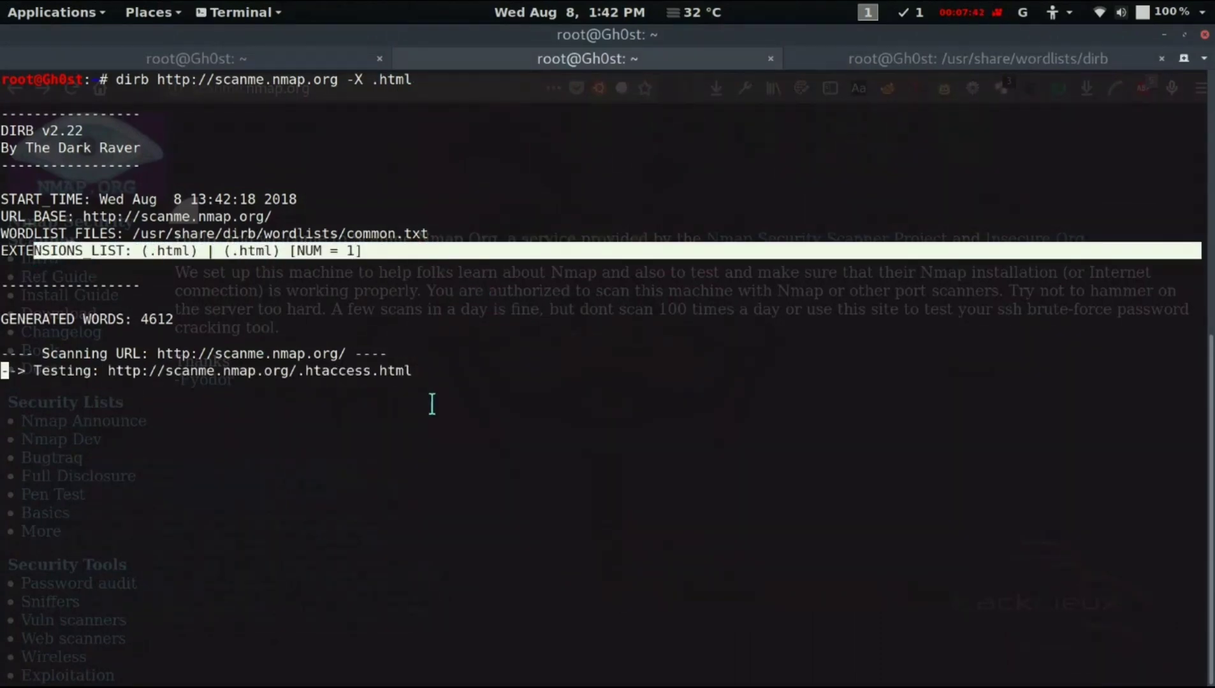
drag(303, 376, 355, 354)
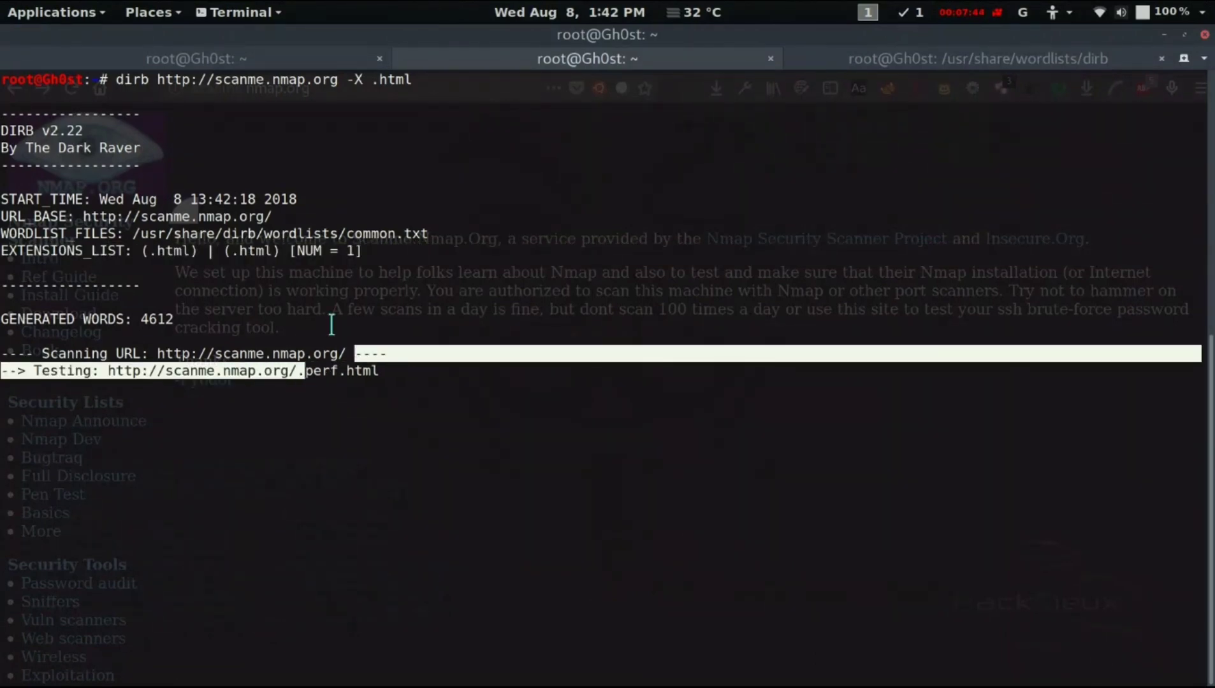
triple_click(339, 229)
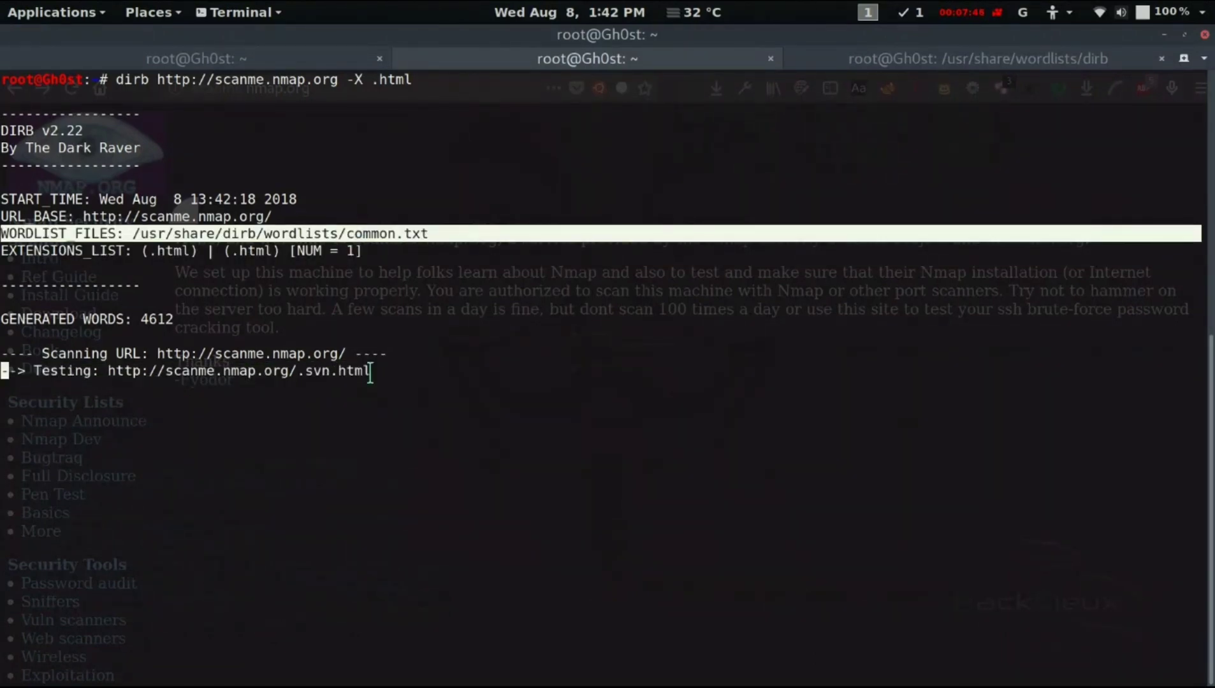
click(393, 374)
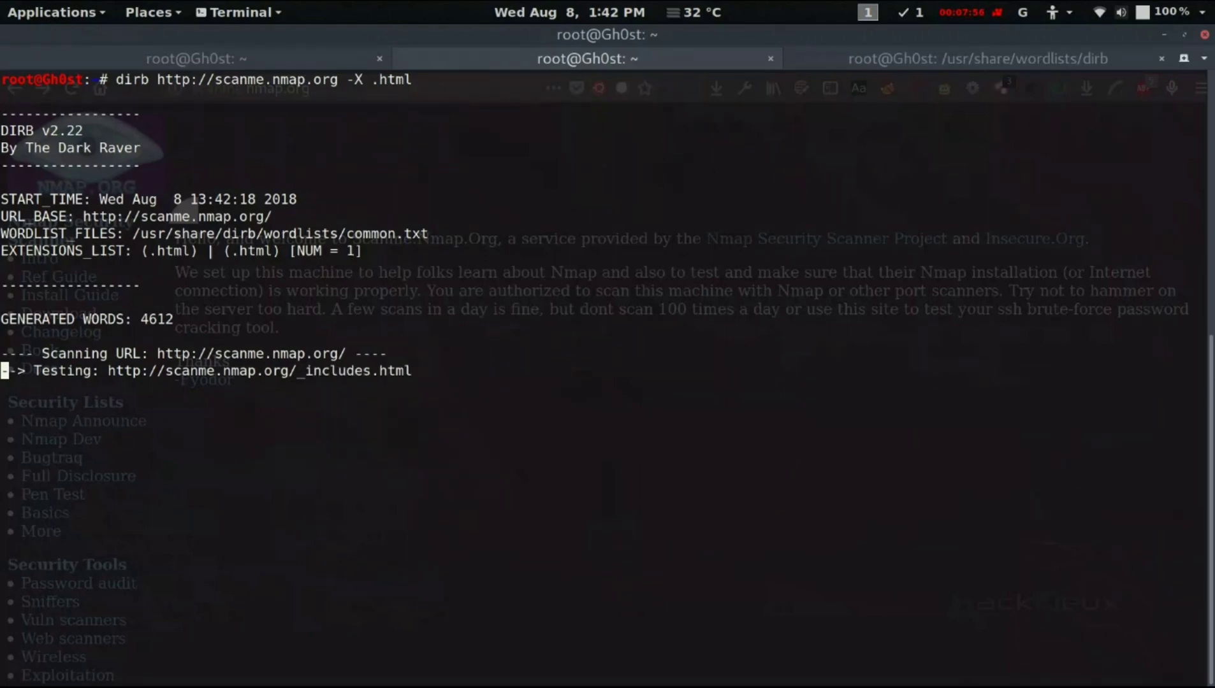
Stop the .html dirb scan and clear the terminal
key(ctrl+c)
text(clear)
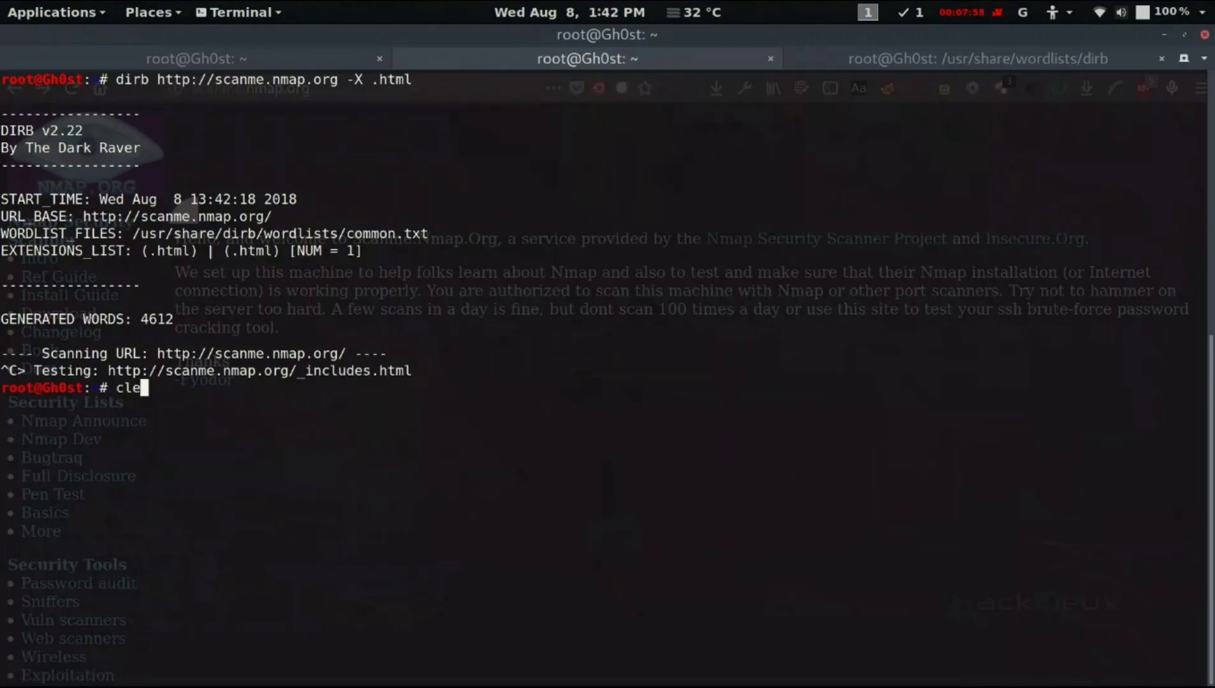
key(Return)
key(Up)
key(Up)
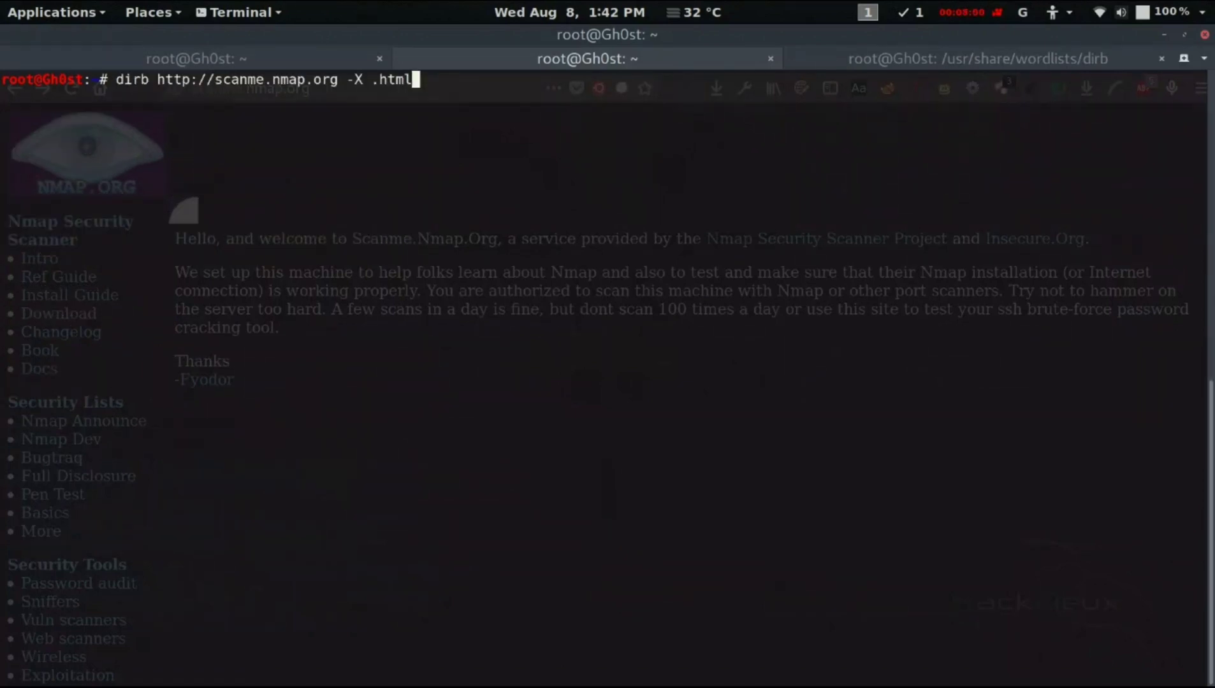
key(BackSpace)
key(BackSpace)
key(BackSpace)
key(BackSpace)
key(BackSpace)
key(BackSpace)
text(/usr/sha)
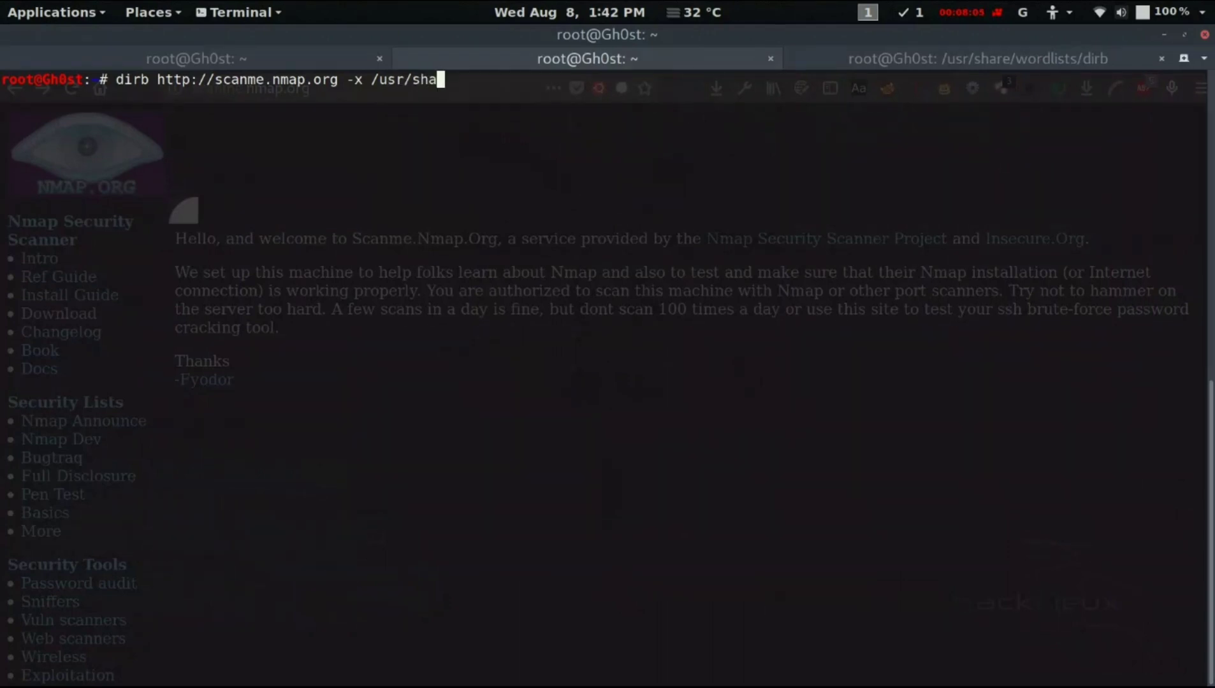
text(re/wordlu)
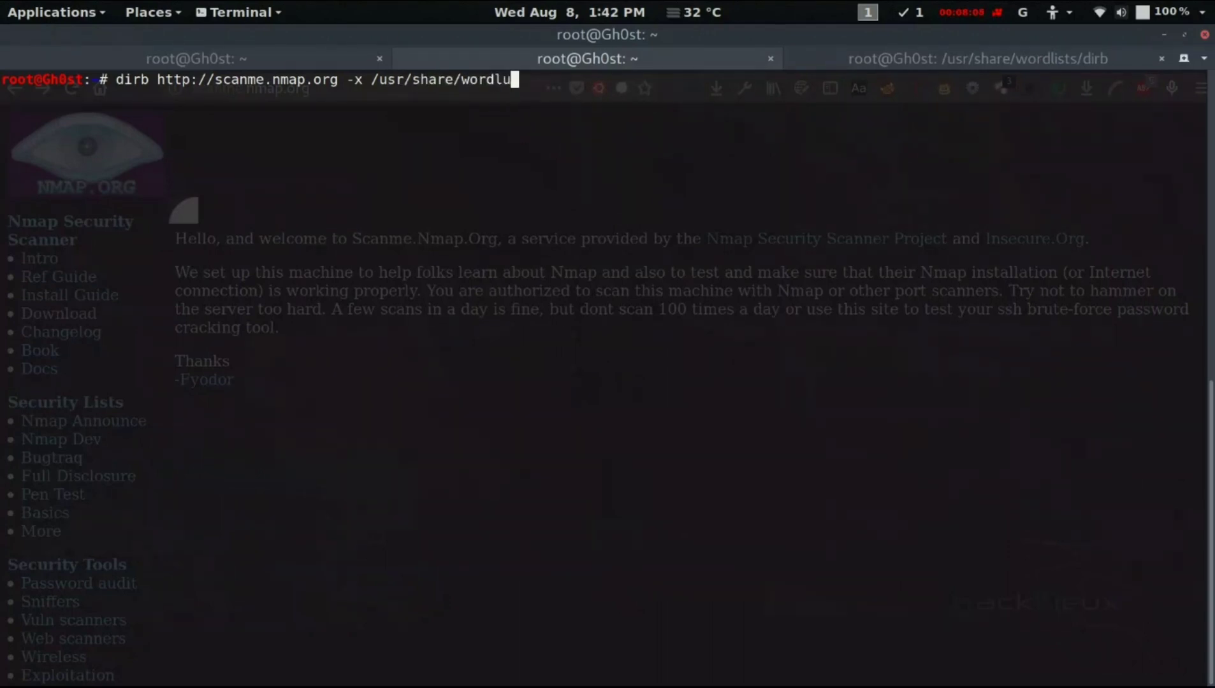
key(BackSpace)
text(ists/dirb/extensions_common.txt)
key(Return)
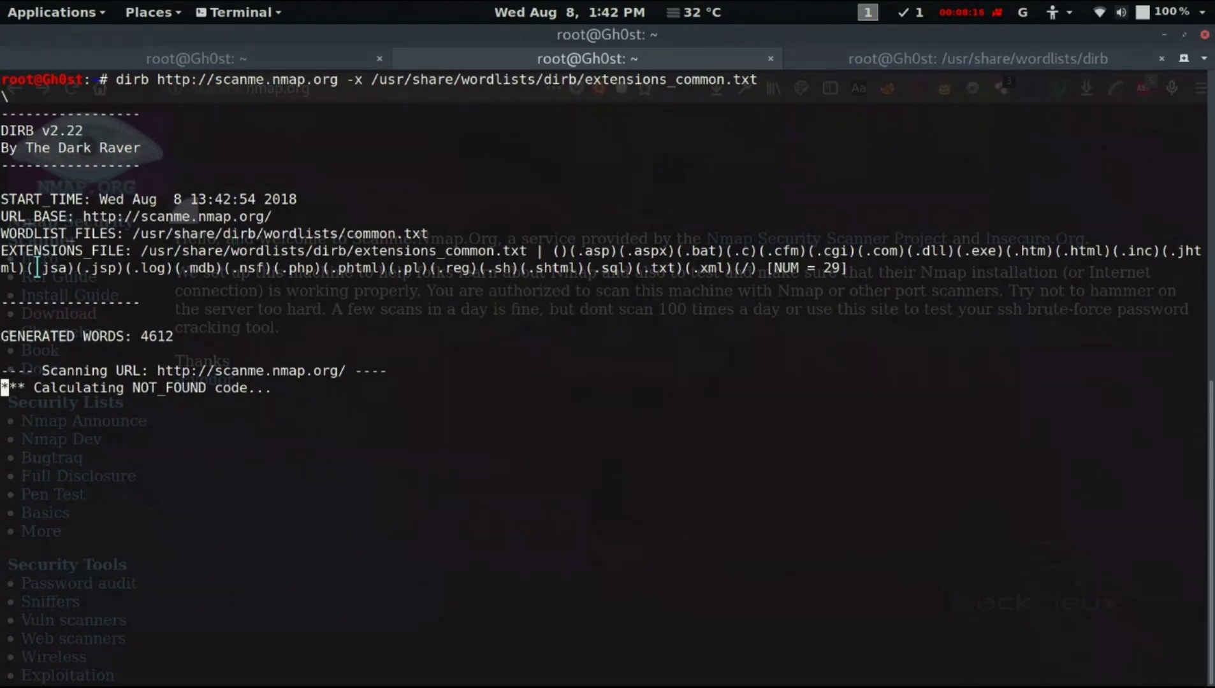
drag(8, 267, 451, 270)
drag(374, 84, 770, 84)
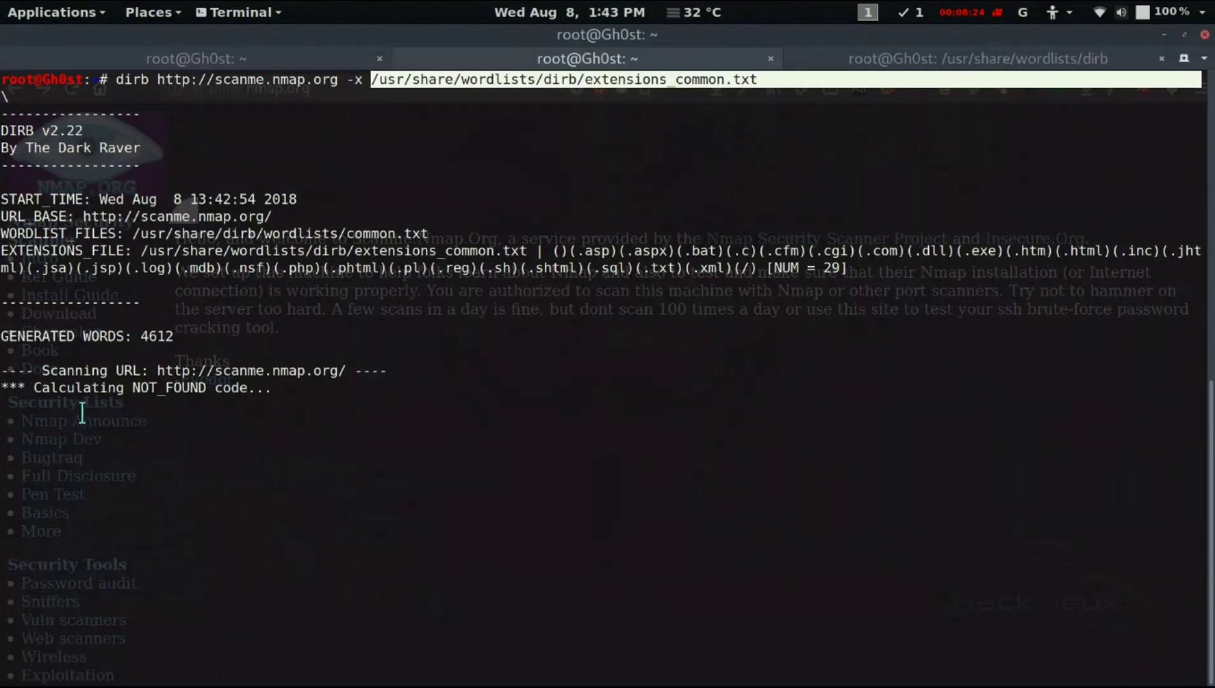
Examine the running dirb scan's status line, wordlist path, loaded extensions and tested URL by highlighting them
drag(33, 388, 336, 389)
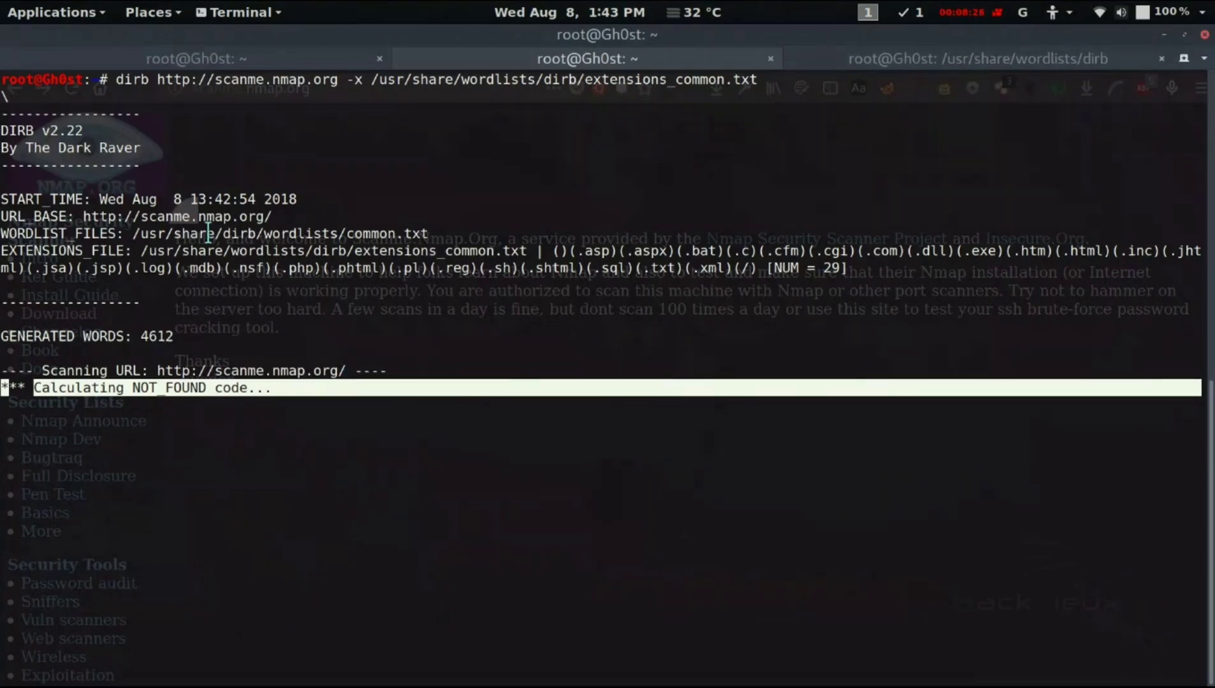
drag(151, 234, 462, 236)
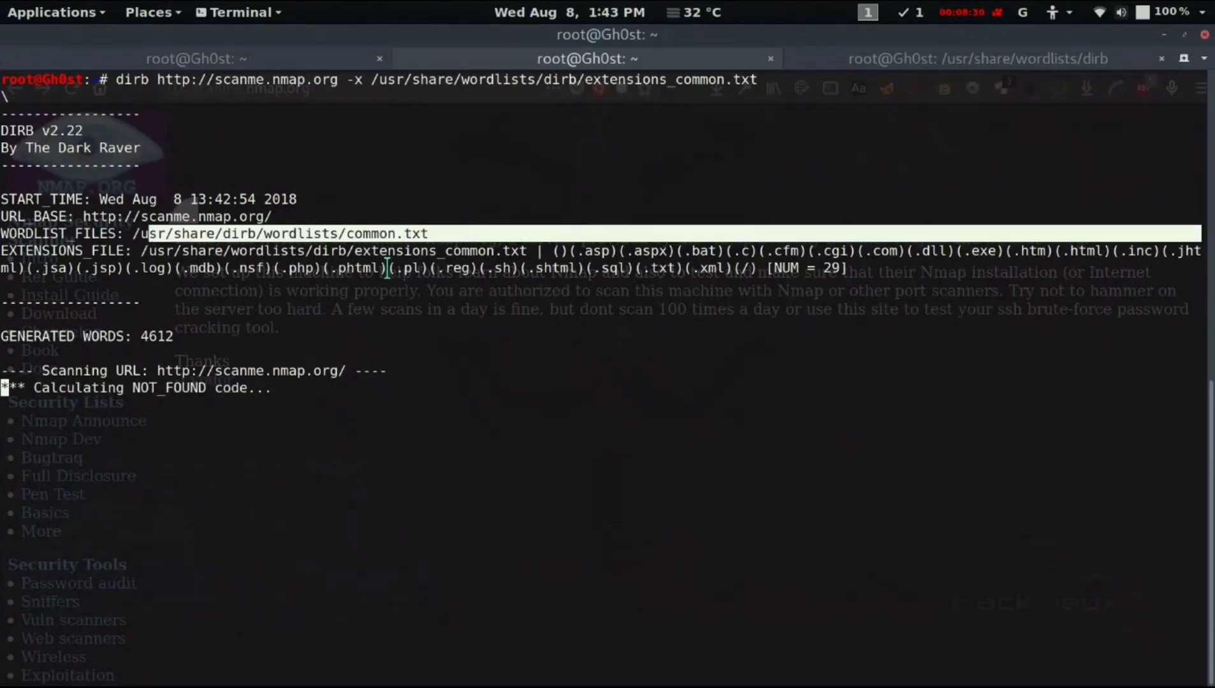
drag(576, 250, 802, 252)
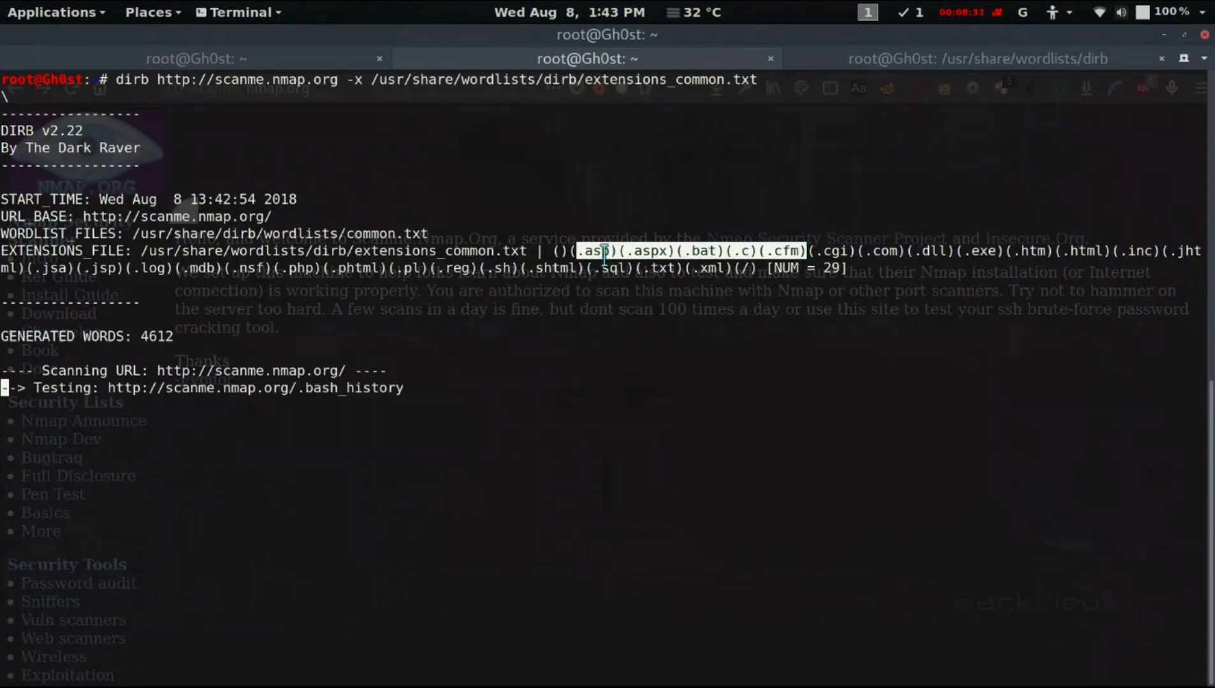
click(802, 252)
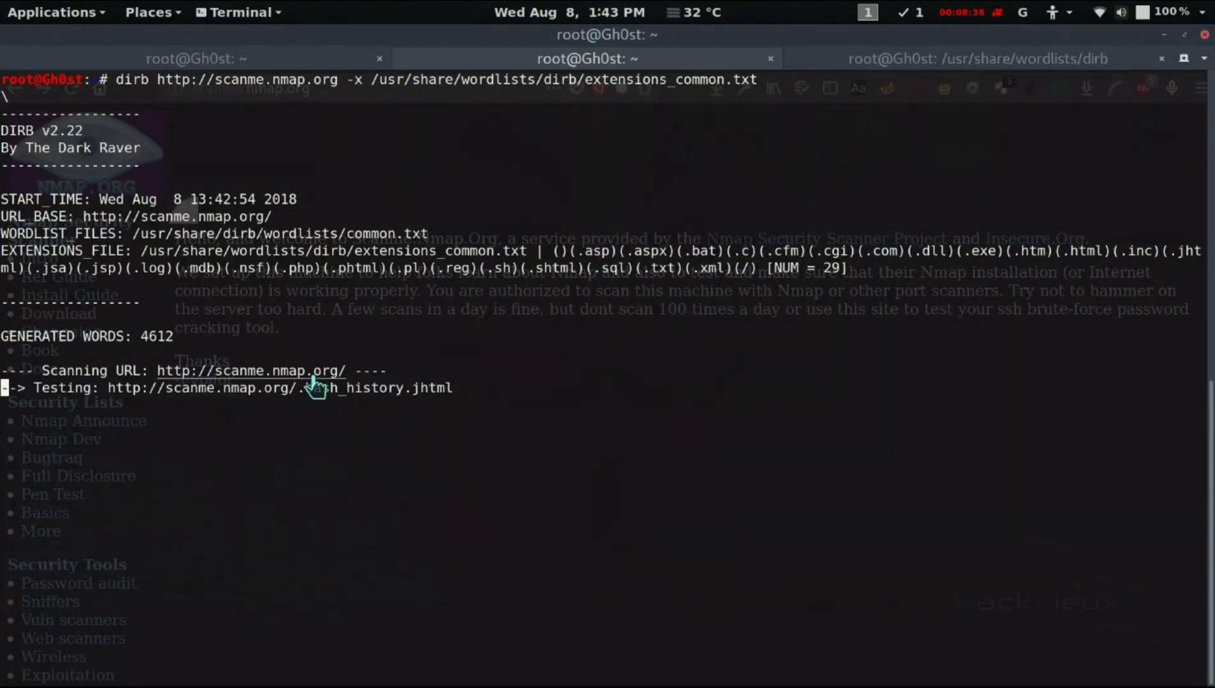
drag(298, 388, 403, 394)
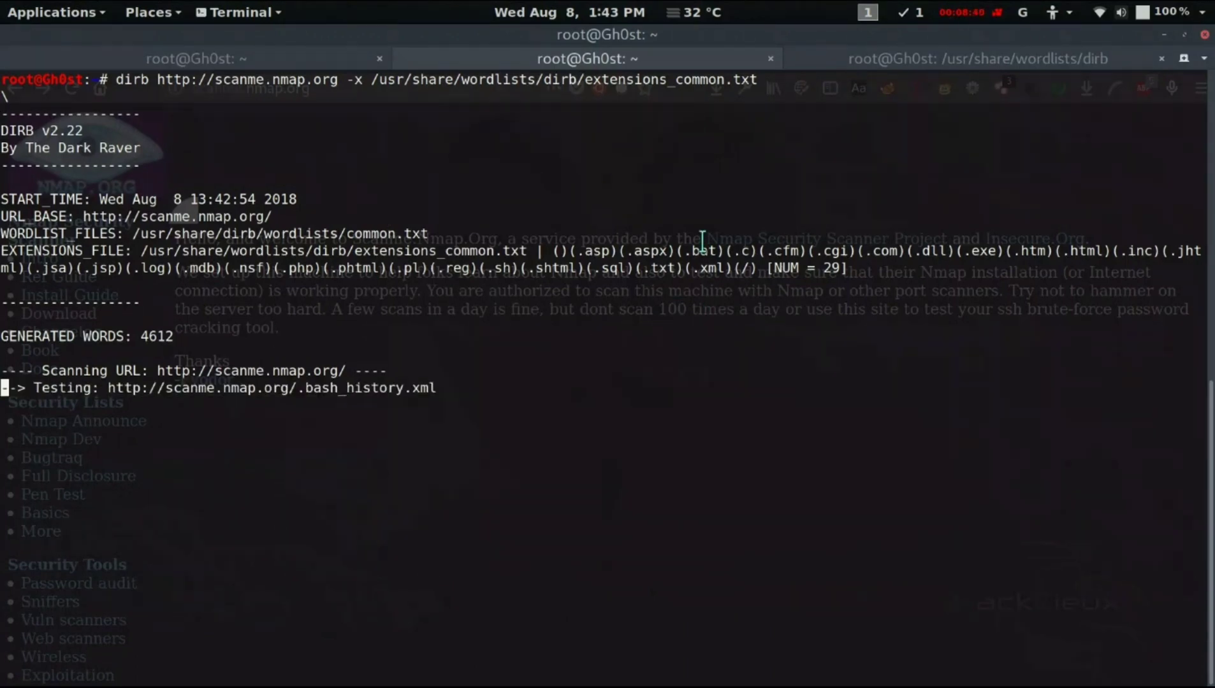
Stop the dirb scan that uses the extensions file and clear the terminal
key(ctrl+v)
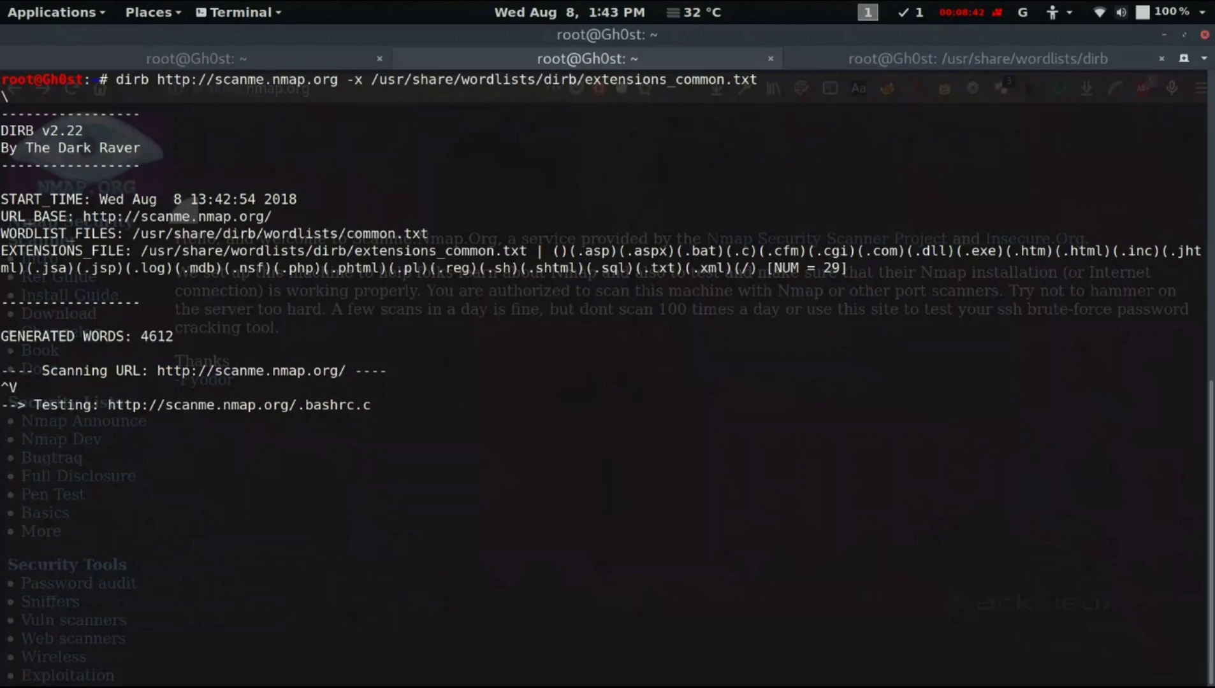
key(ctrl+c)
key(ctrl+c)
key(ctrl+c)
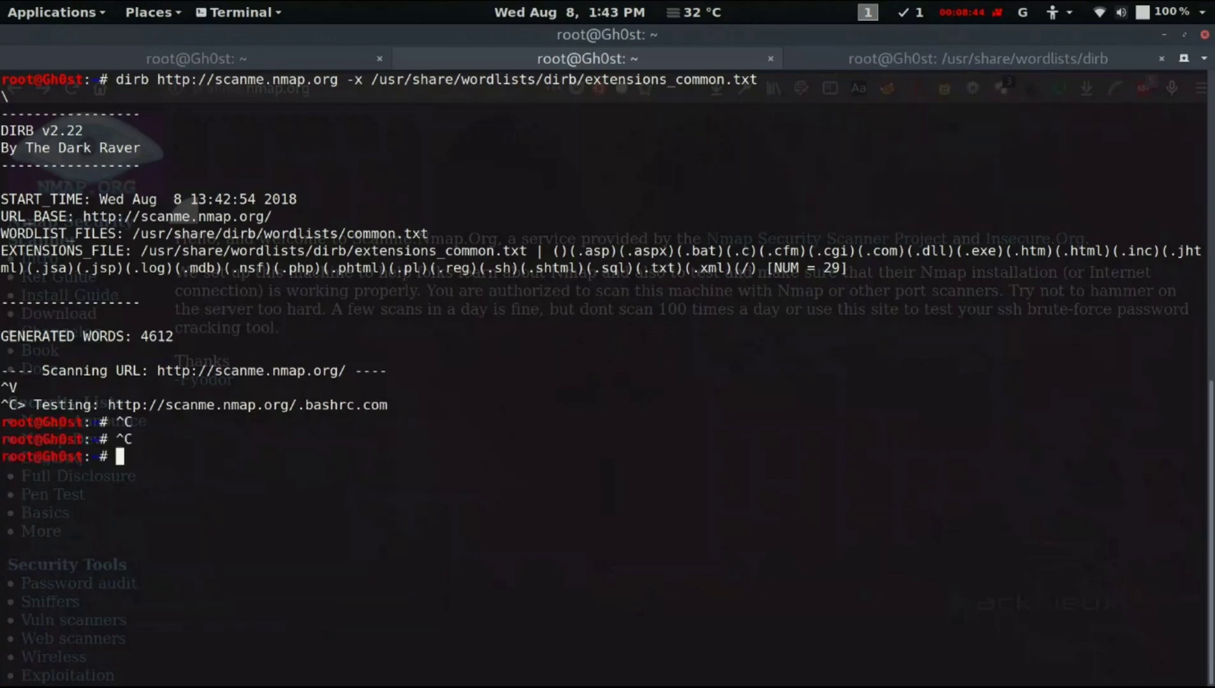
text(clear)
key(ctrl+l)
Rerun the dirb command with -w /usr/share/wordlists/dirb/big.txt inserted before the -x option, and highlight the extensions file path in it
key(Up)
key(Left)
key(Left)
key(Left)
key(Left)
key(Left)
key(Left)
key(Left)
key(Left)
key(Left)
key(Left)
key(Left)
key(Left)
key(Left)
key(Left)
key(Left)
key(Left)
key(Left)
key(Left)
key(Left)
key(Left)
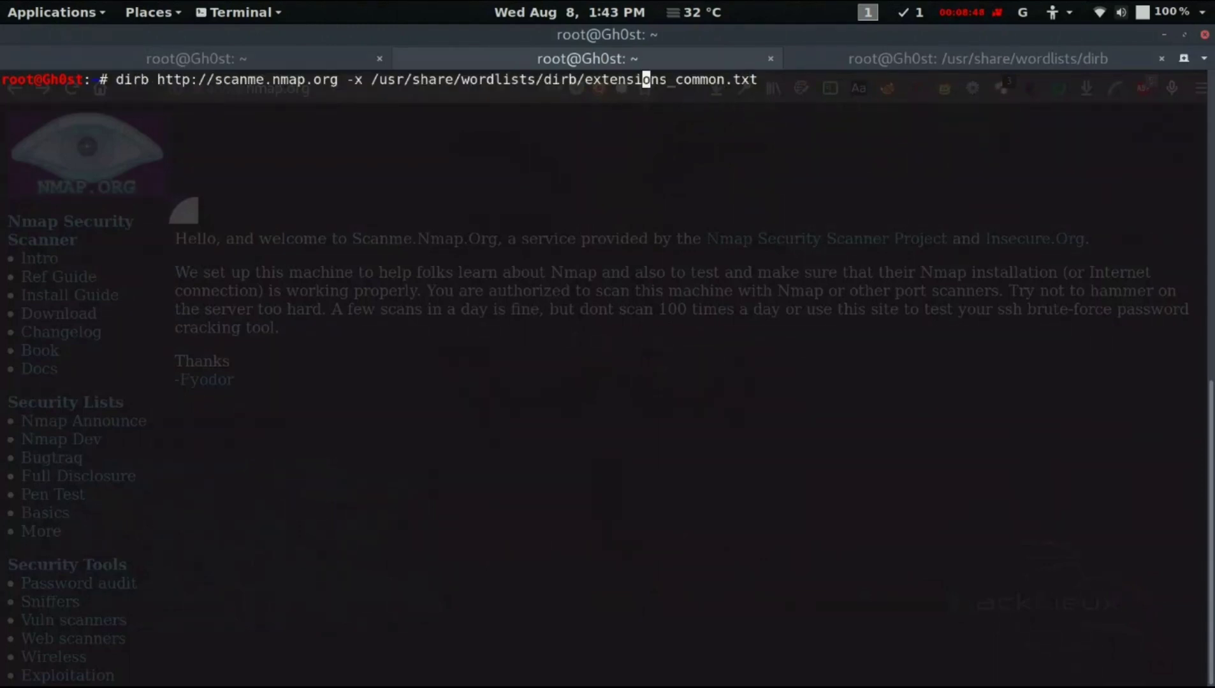
key(Left)
key(Left)
key(Left)
key(Left)
key(Left)
key(Left)
key(Left)
key(Left)
key(Left)
key(Right)
key(Right)
key(Right)
text(-w /usr/share/)
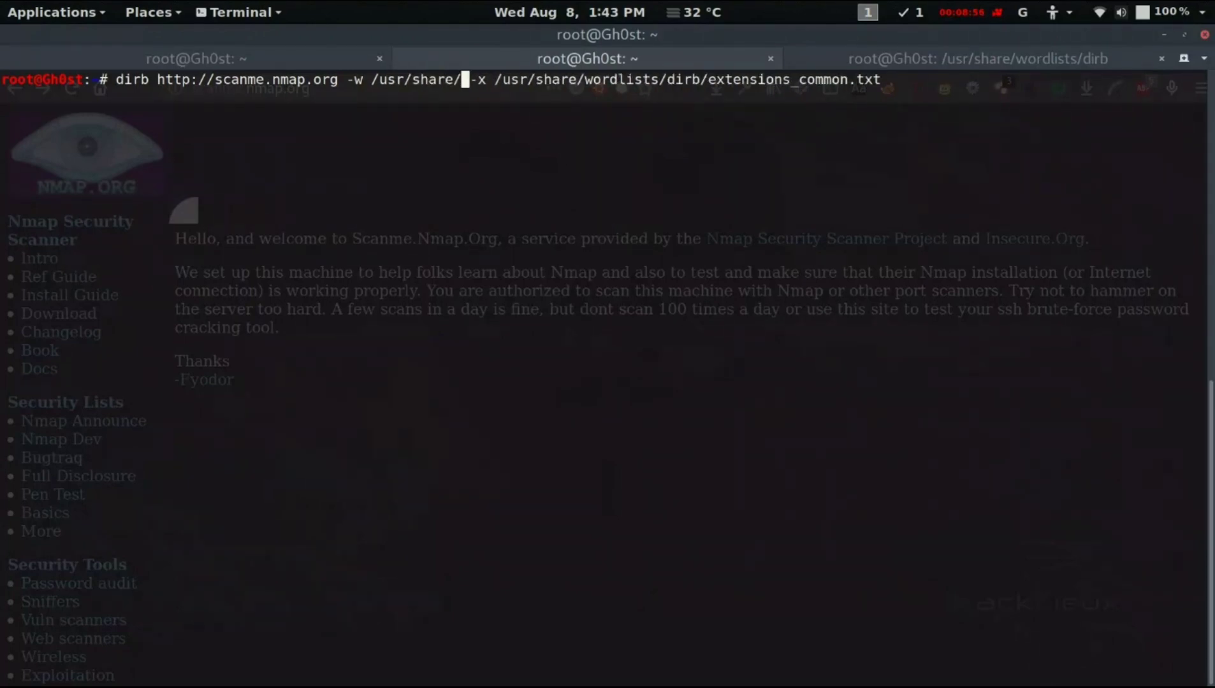
text(di=)
key(BackSpace)
key(BackSpace)
key(BackSpace)
text(word)
key(Tab)
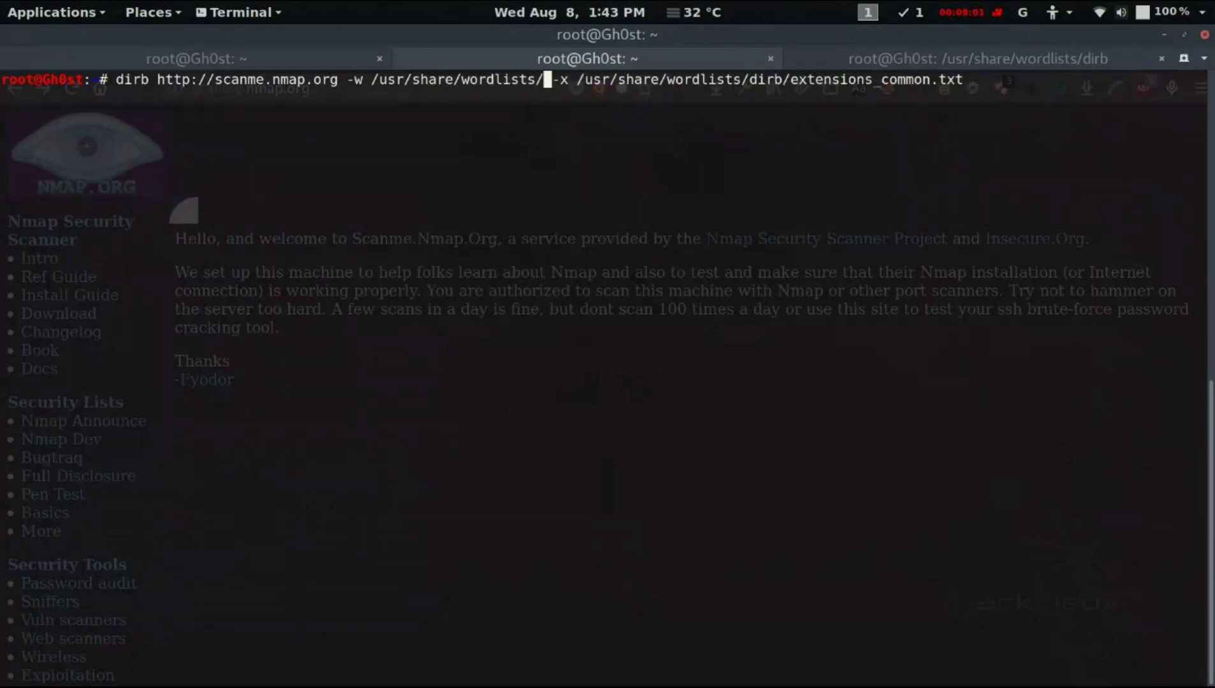
text(d)
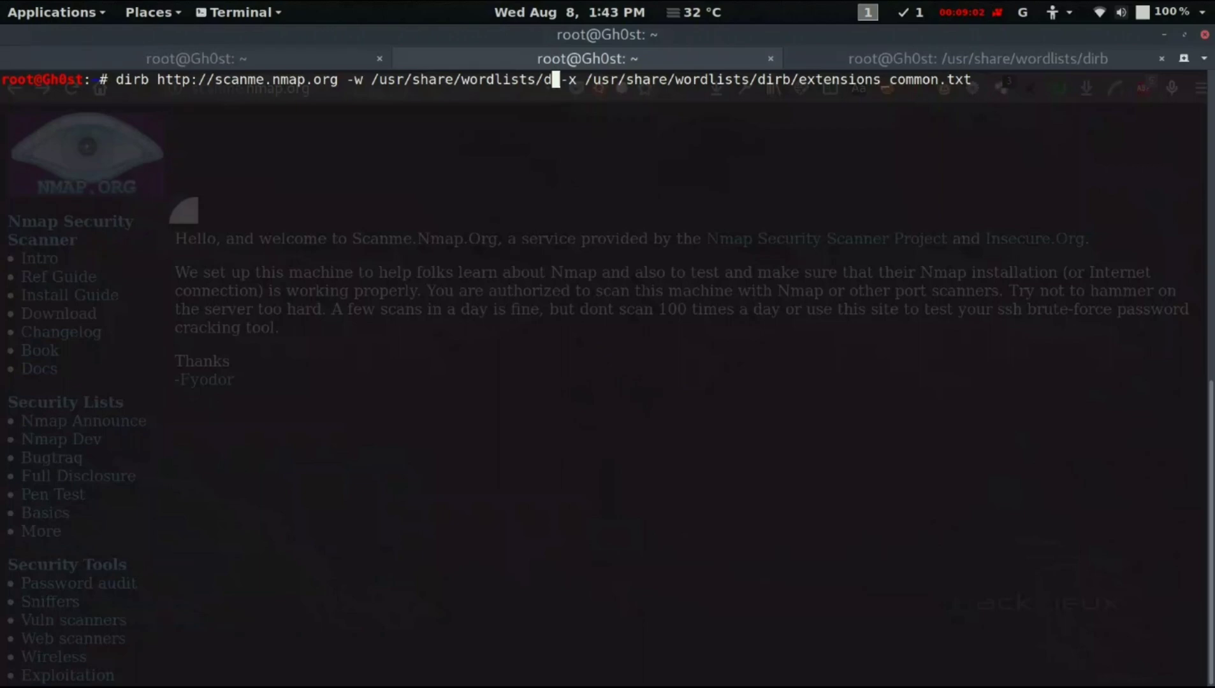
text(irb/big.txt)
key(Return)
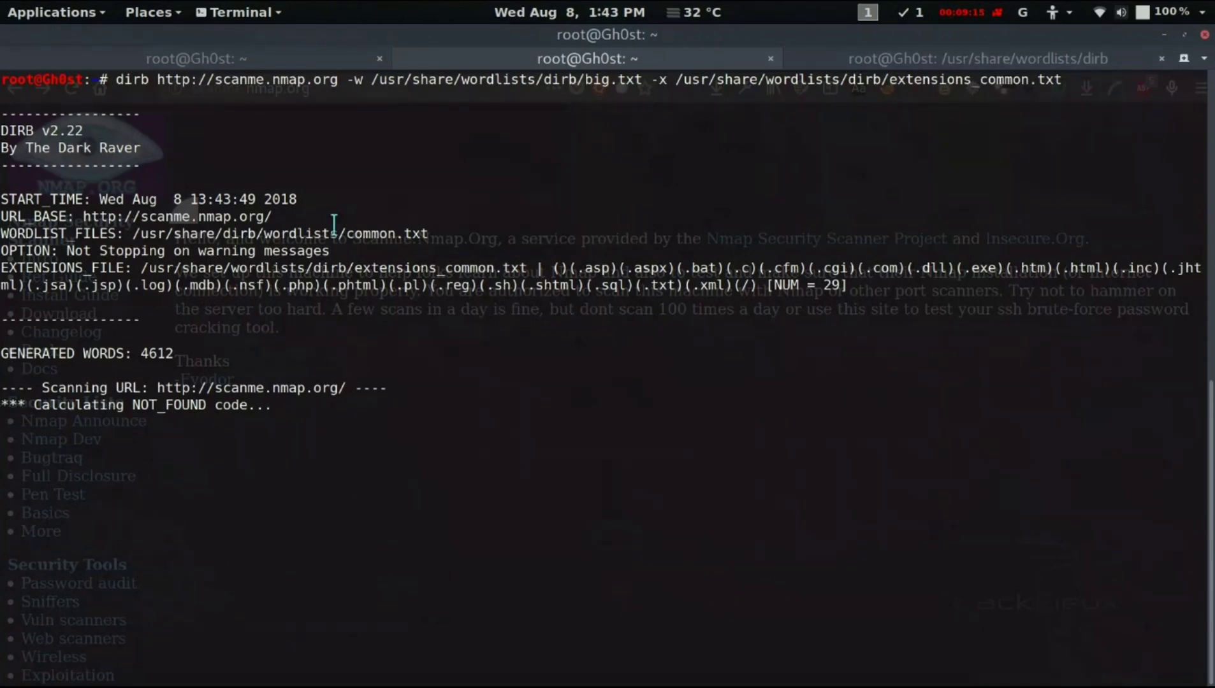
drag(772, 80, 1089, 80)
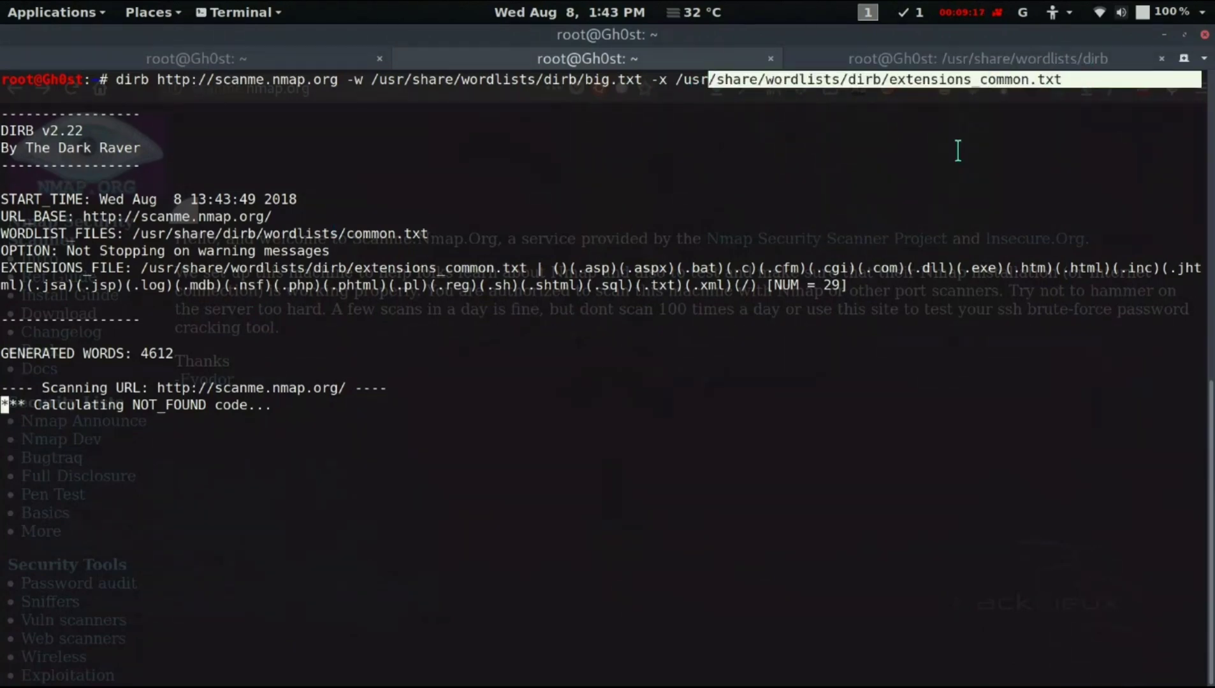
Stop the dirb scan run with big.txt and clear its terminal session
key(ctrl+c)
text(clear)
key(Return)
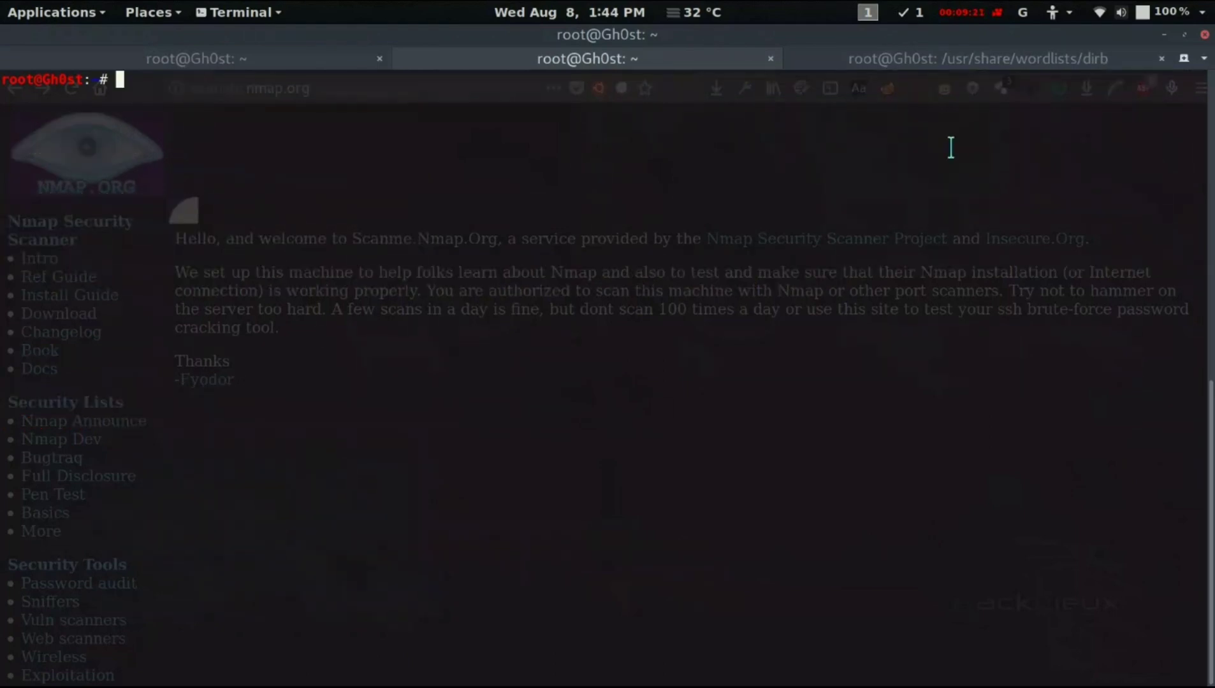
List the files of /usr/share/wordlists/dirb in the terminal session open in that folder
click(965, 61)
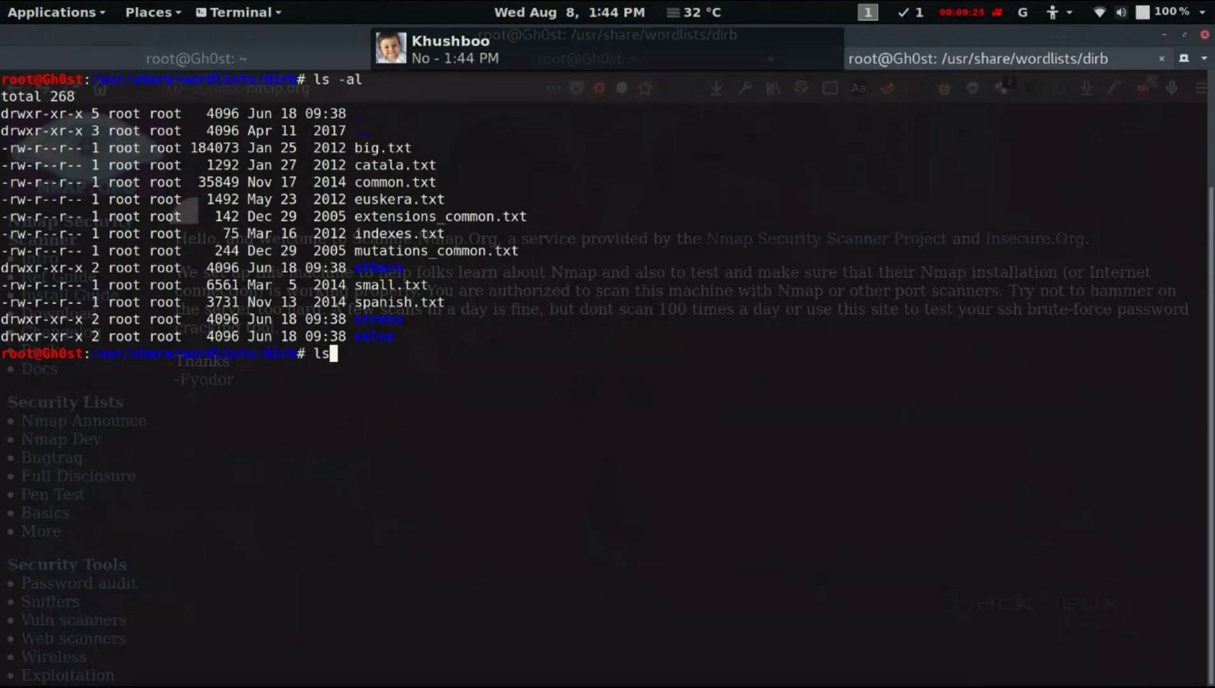
text(ls)
key(Return)
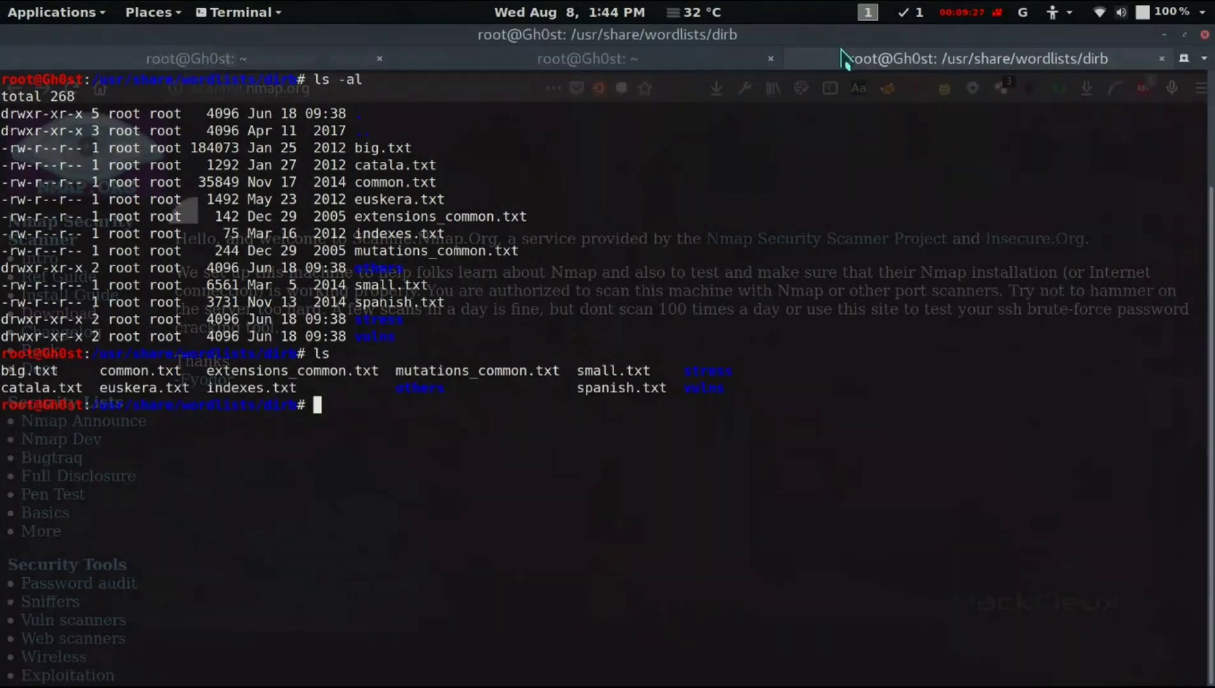
Return to the Nikto scan of scanme.nmap.org and highlight its findings, especially the Apache mod_negotiation MultiViews line
click(723, 64)
click(261, 62)
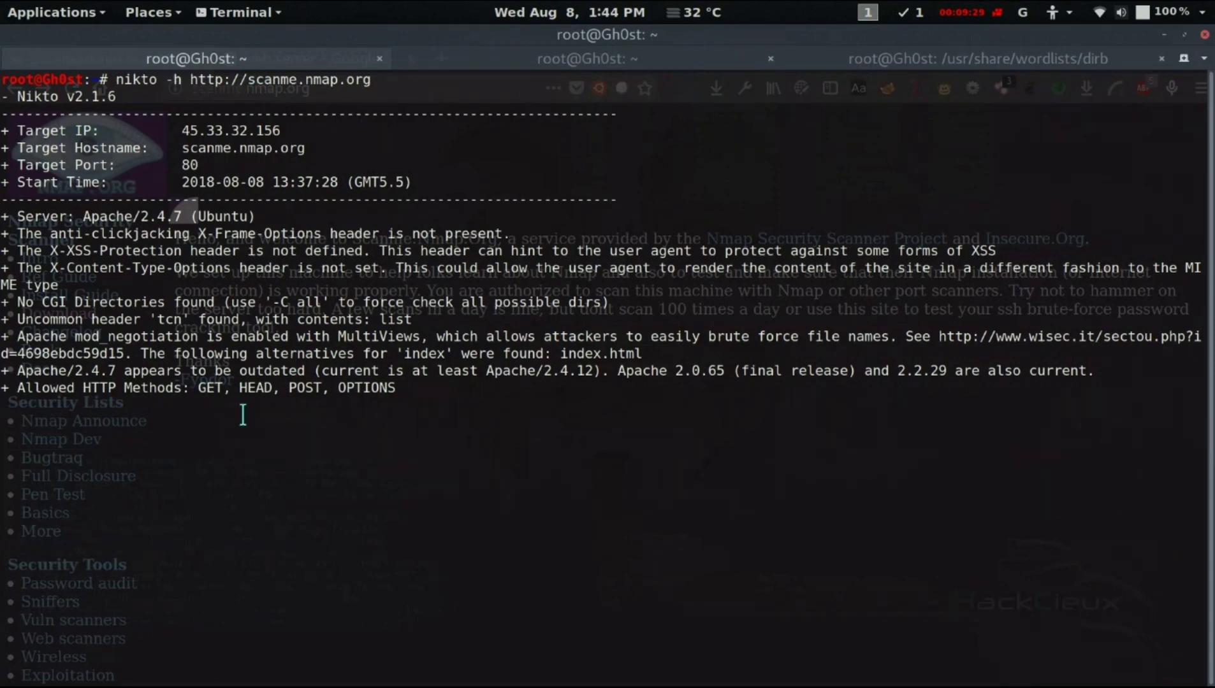
click(549, 64)
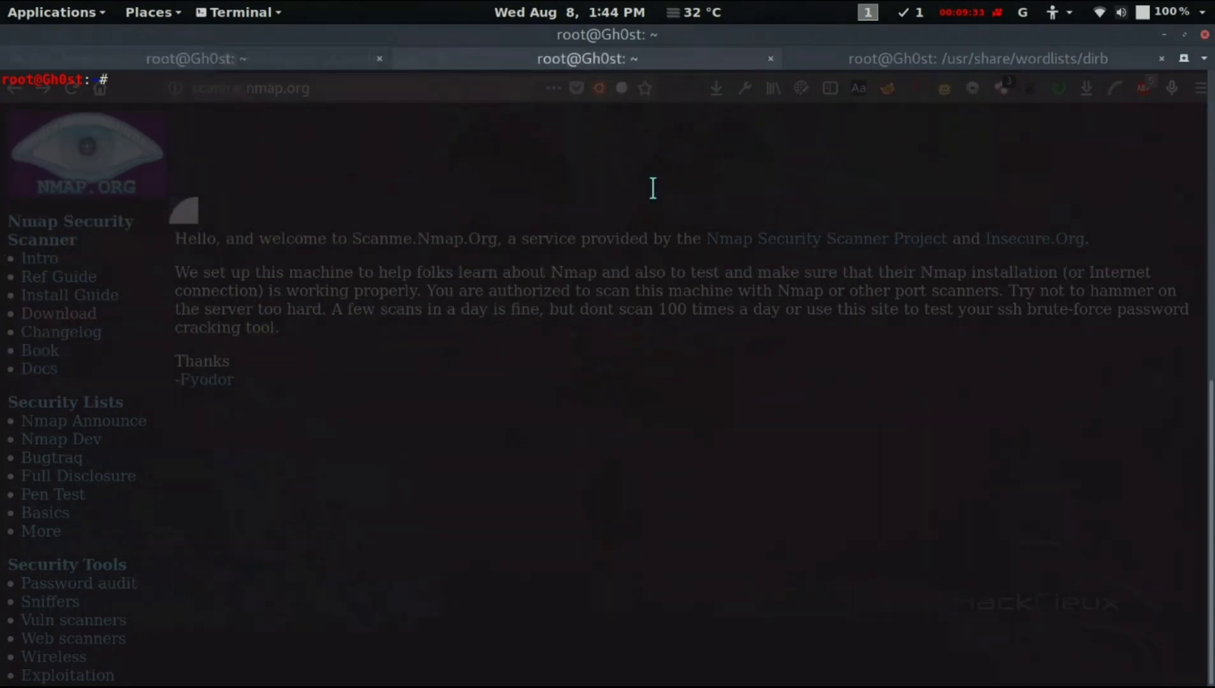
click(205, 57)
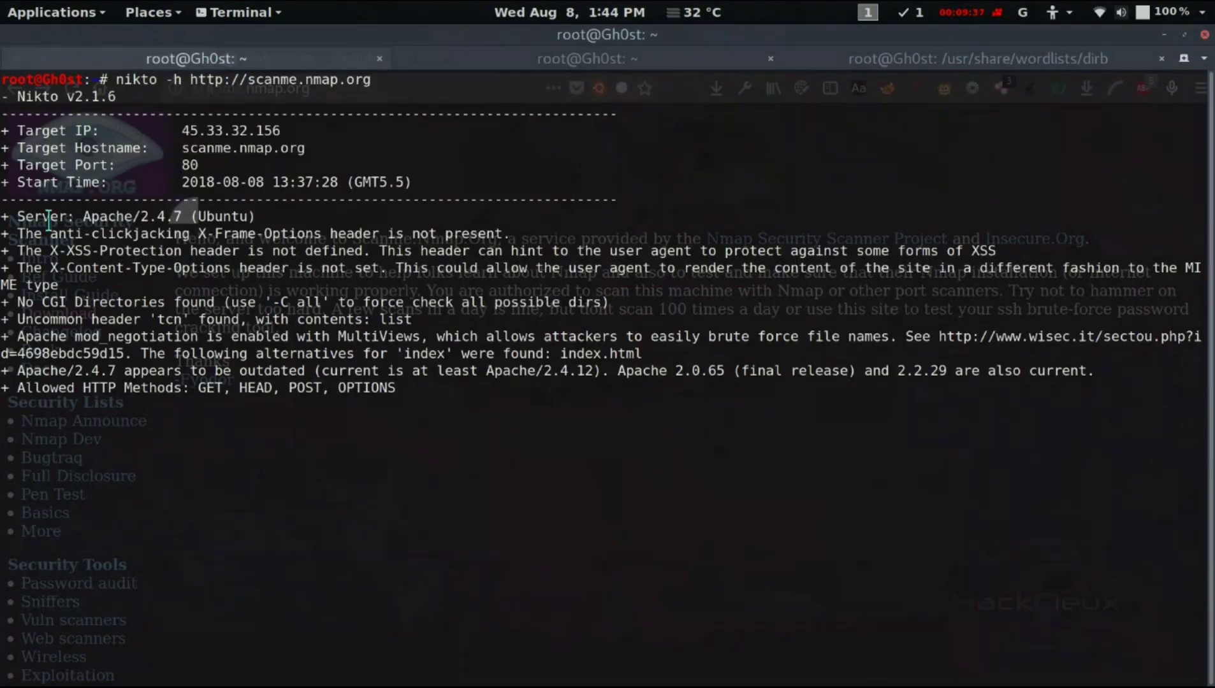
drag(22, 116, 522, 435)
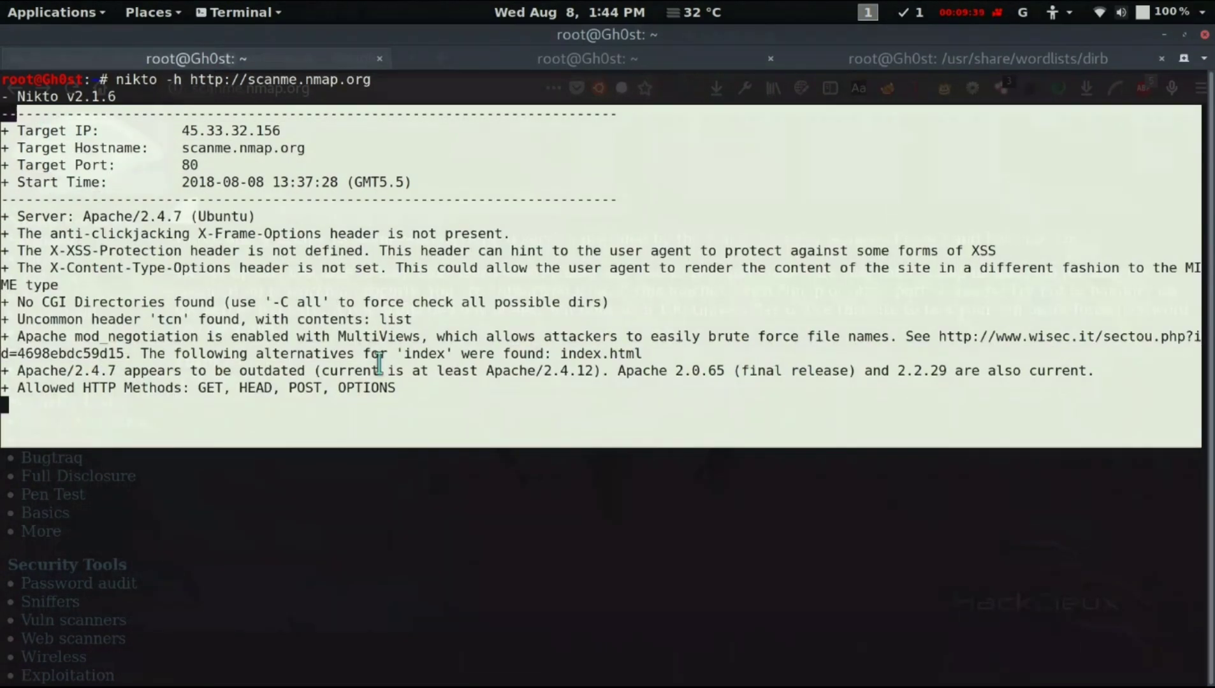
click(164, 342)
drag(17, 336, 1103, 337)
click(493, 379)
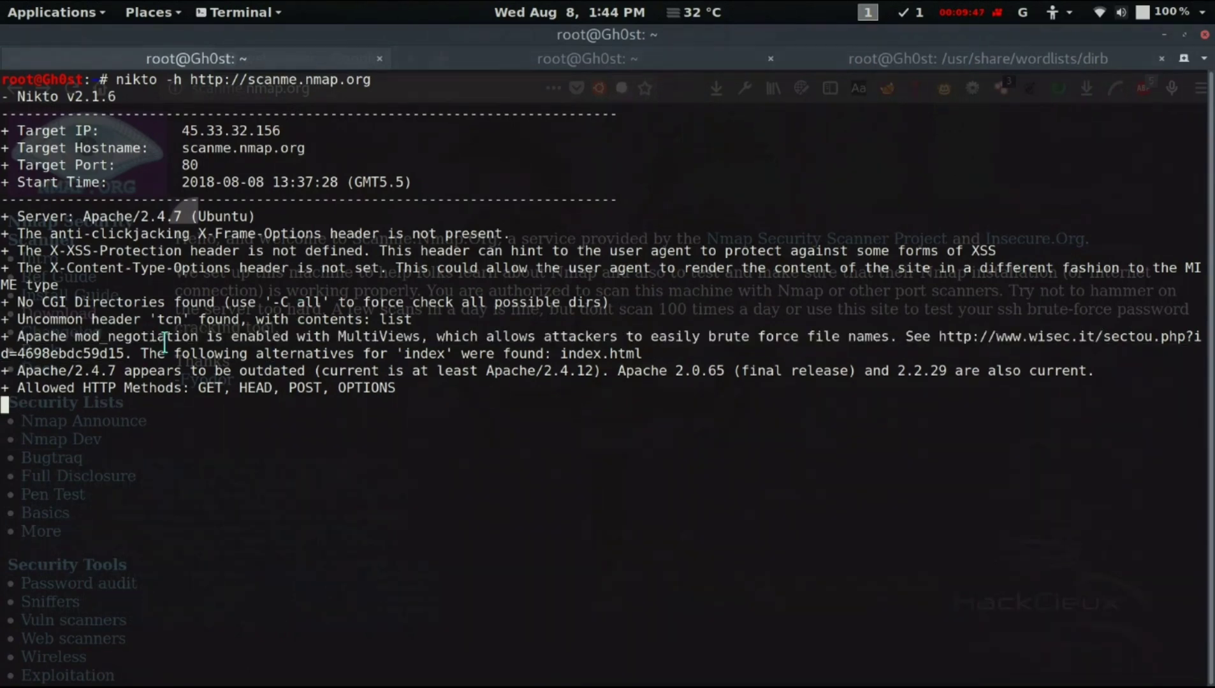
drag(14, 337, 757, 344)
click(849, 471)
Switch to Firefox and review the scanme.nmap.org page and the Google results for web server
click(1164, 34)
click(354, 59)
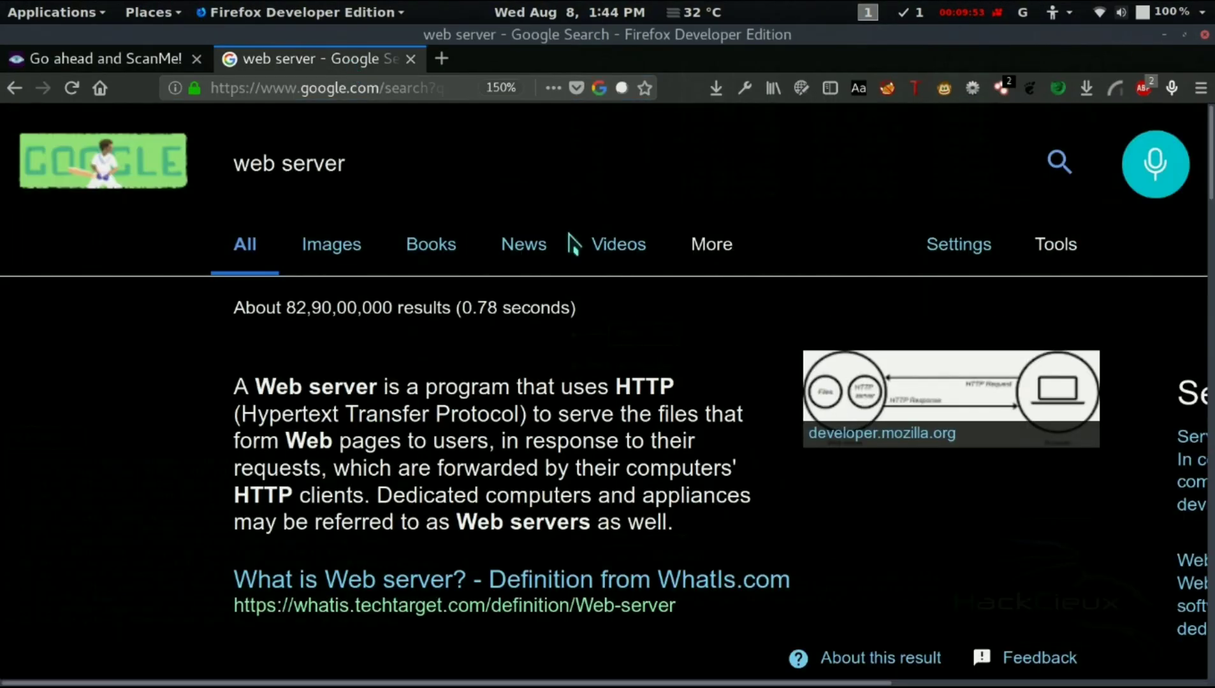
click(76, 56)
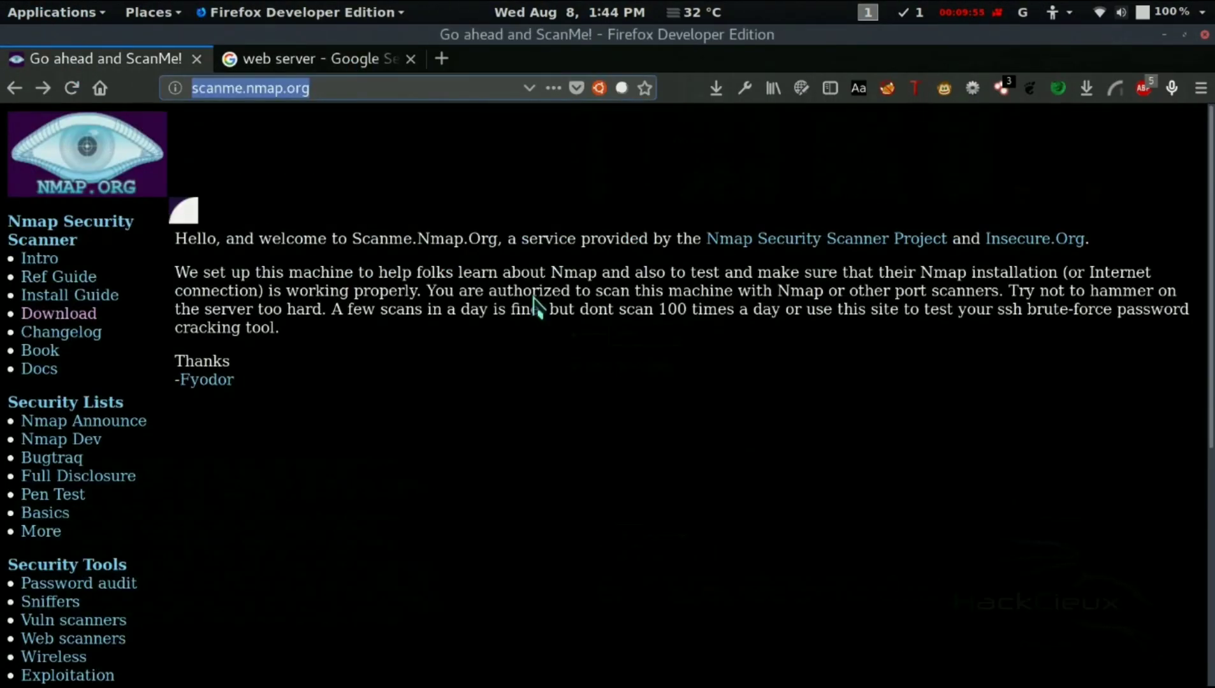
click(267, 61)
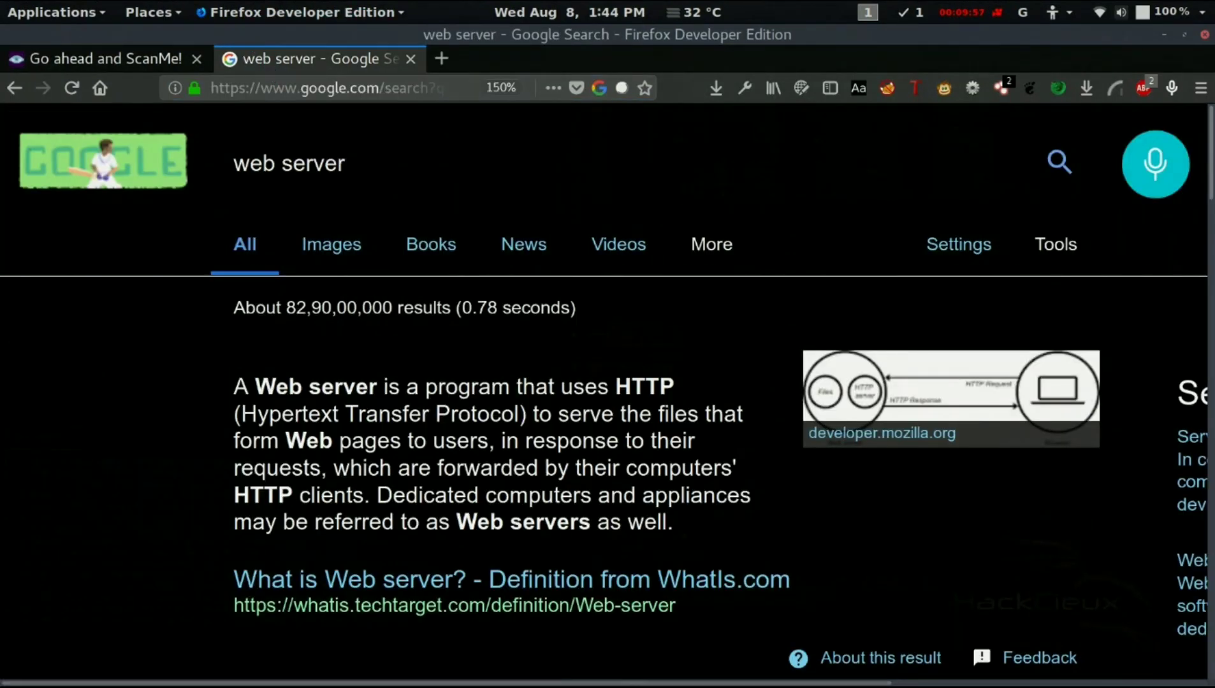
mouse_move(752, 669)
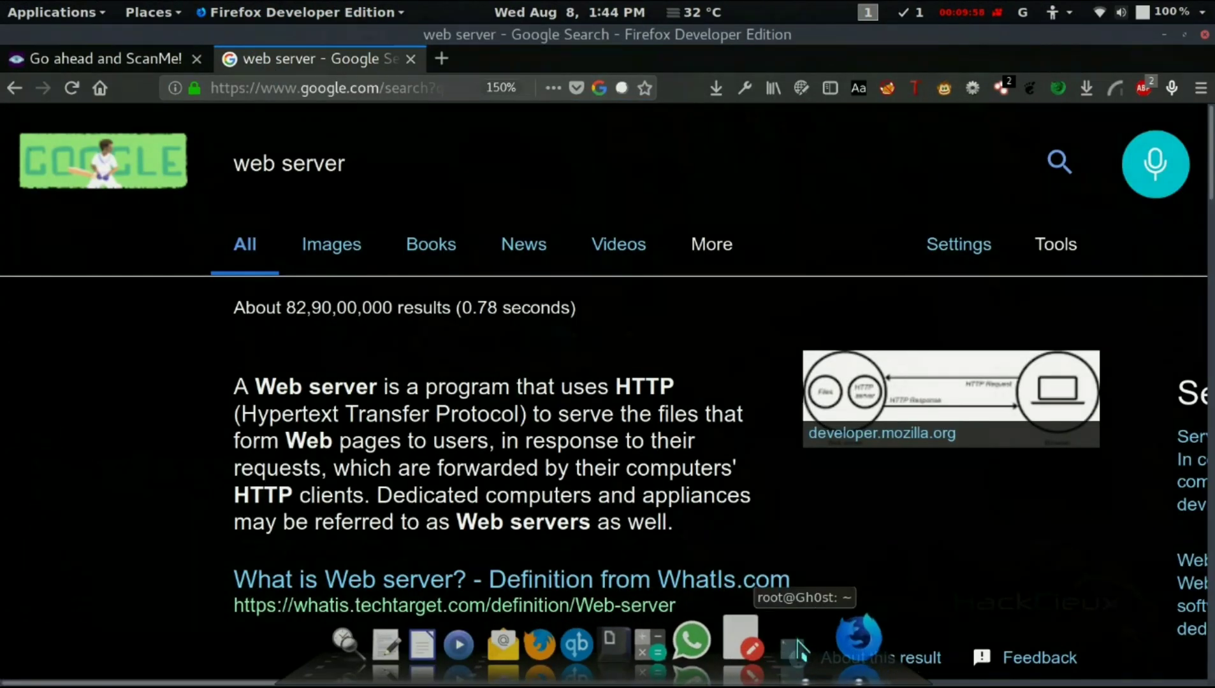
triple_click(423, 179)
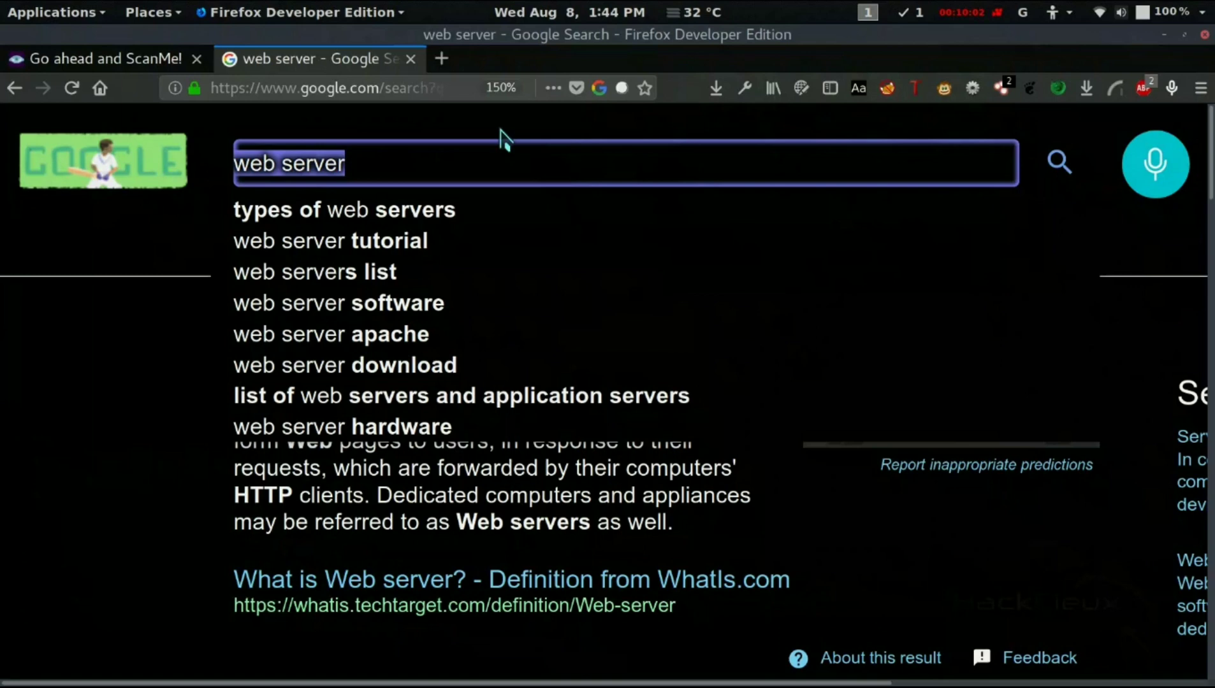
click(398, 194)
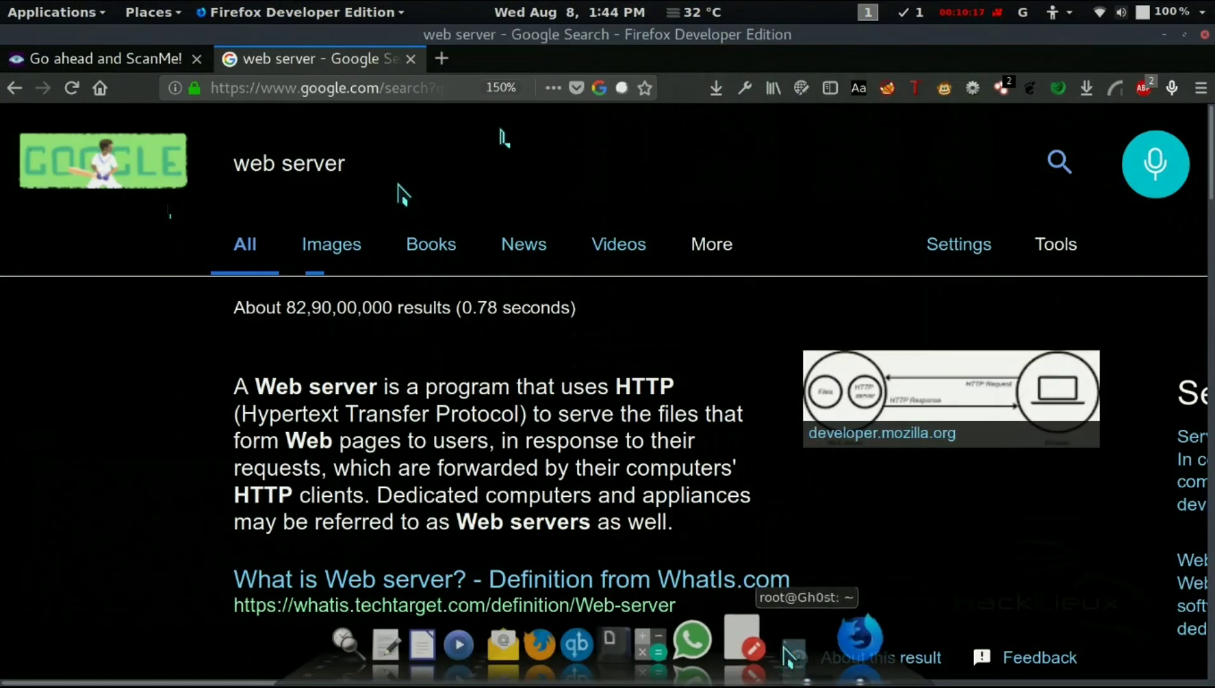
Switch to the terminal and look through the Nikto, dirb and wordlist folder sessions
click(784, 647)
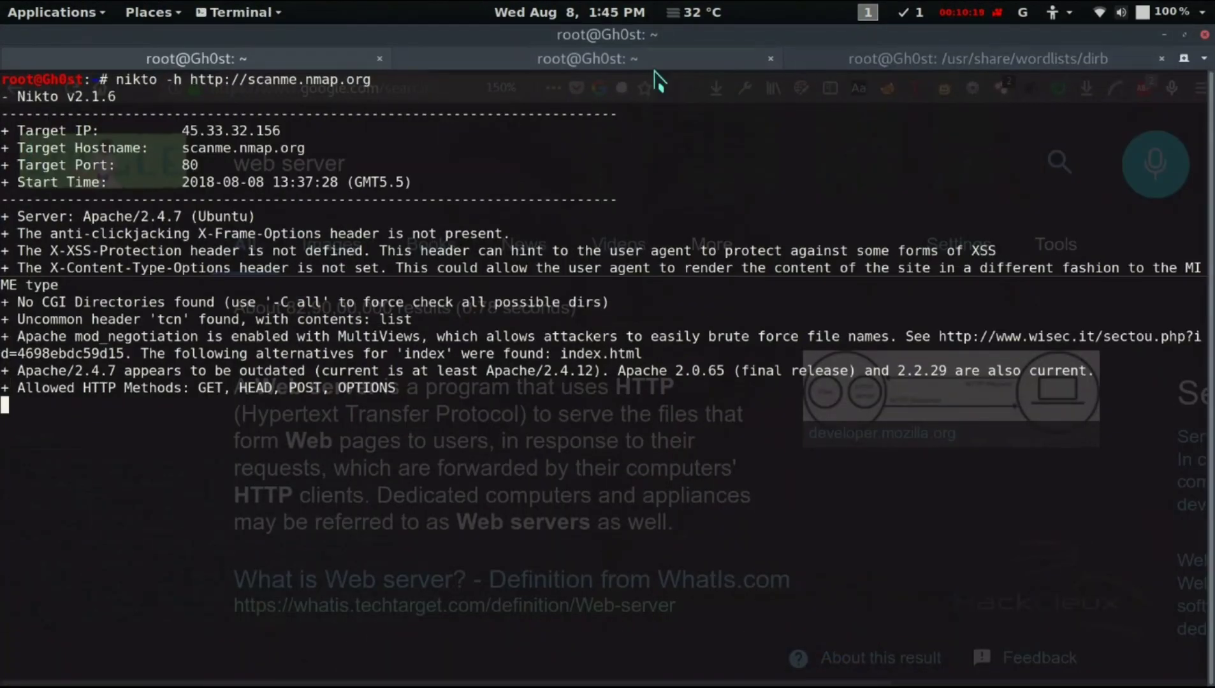
click(653, 63)
click(982, 63)
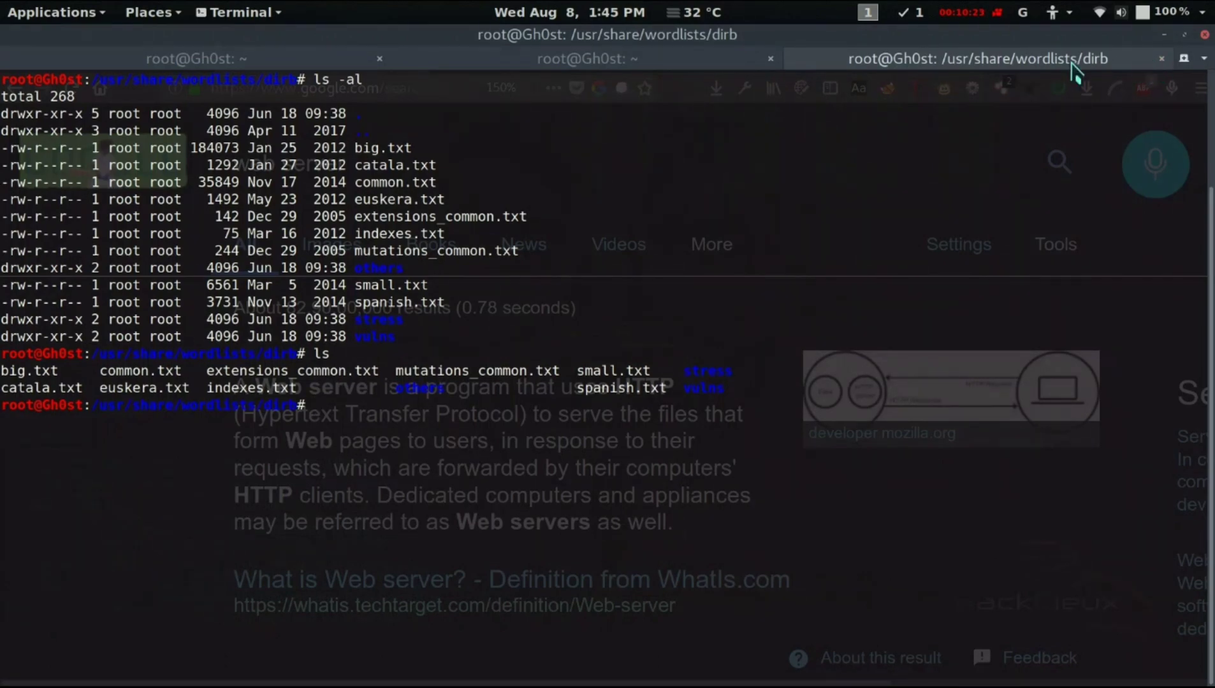
Switch back to Firefox and search Google for robots.txt
click(1165, 36)
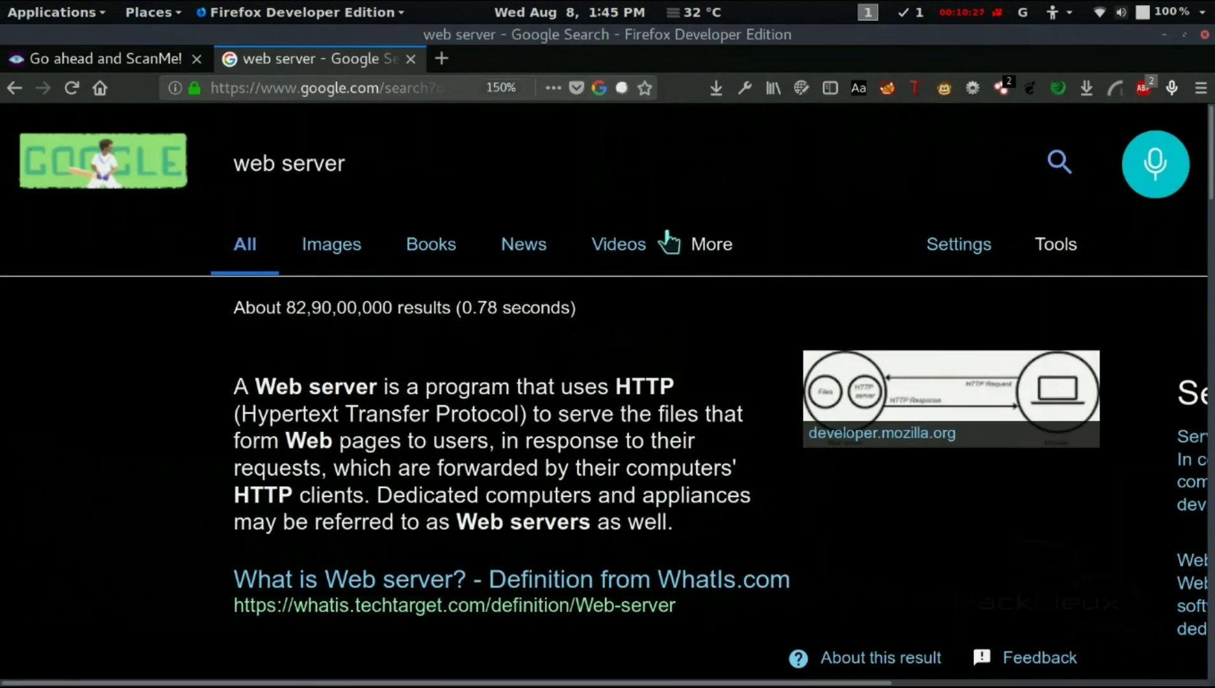
click(440, 173)
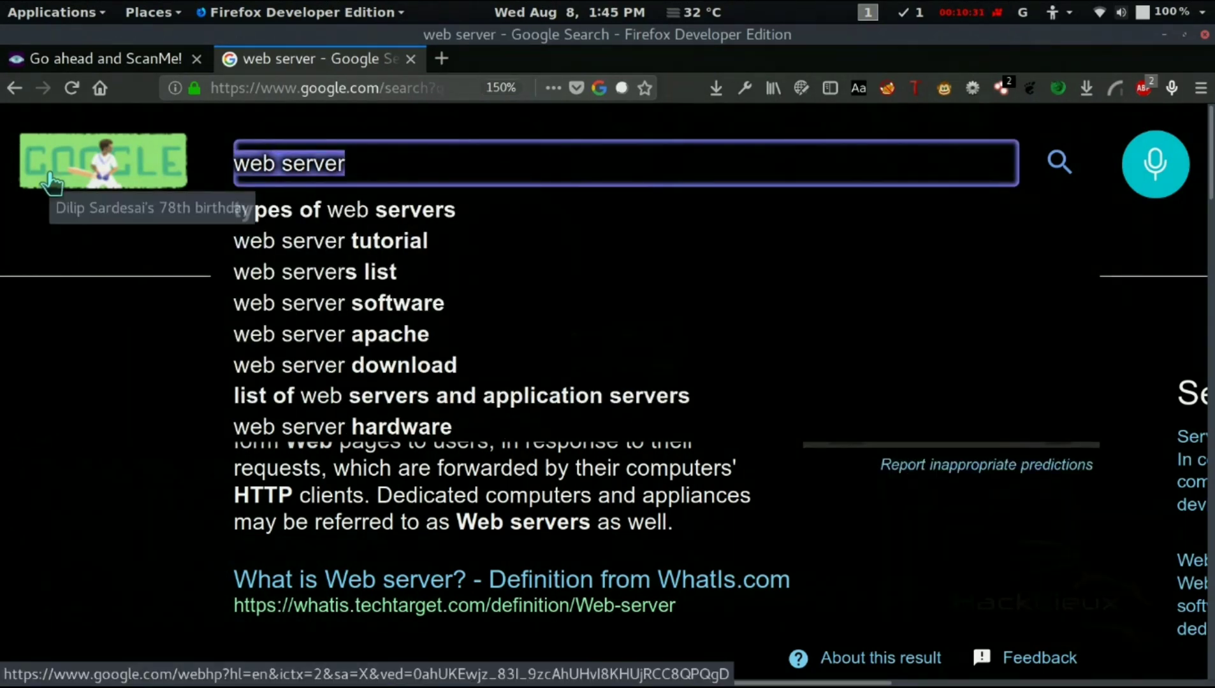
text(robot)
text(s.txt)
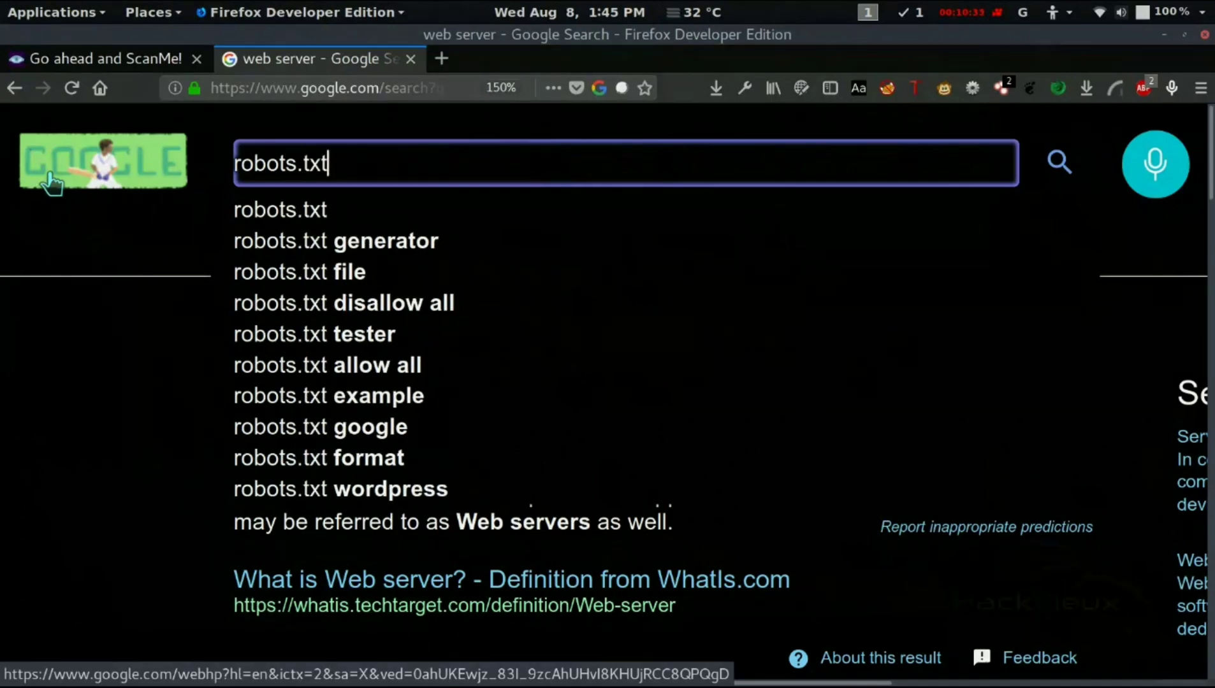
key(Return)
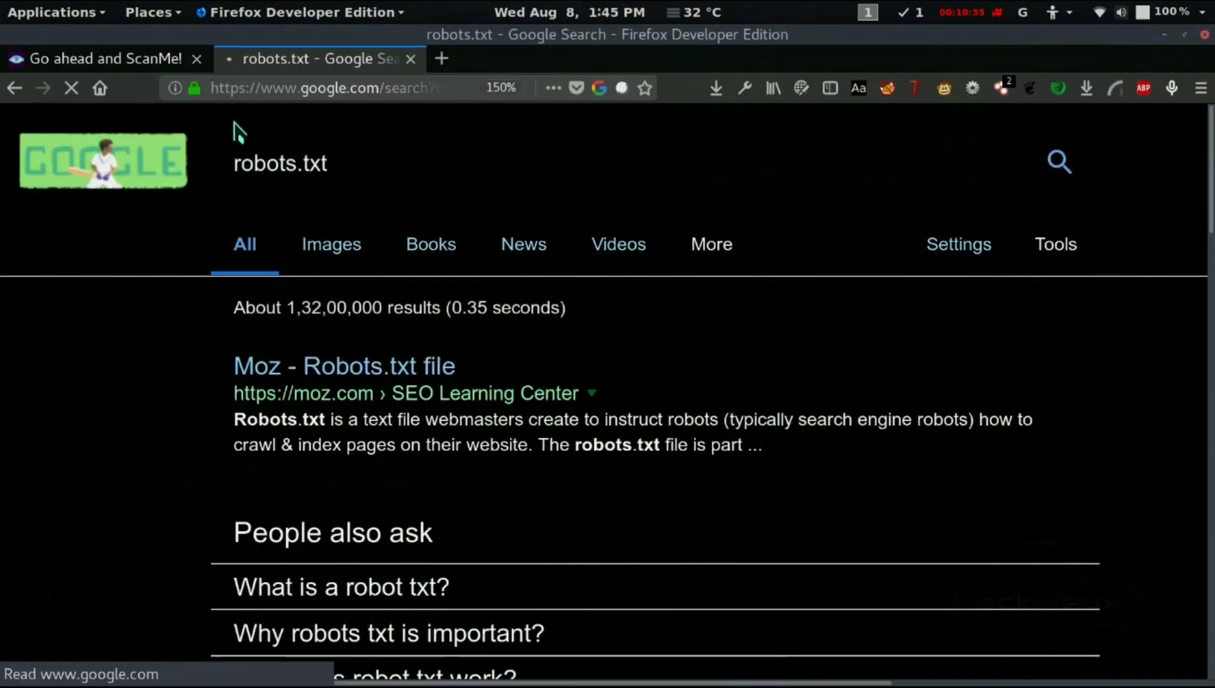
Examine the robots.txt description in the Moz search result by highlighting its phrases
scroll(349, 424, down, 2)
drag(364, 338, 719, 338)
drag(806, 337, 998, 345)
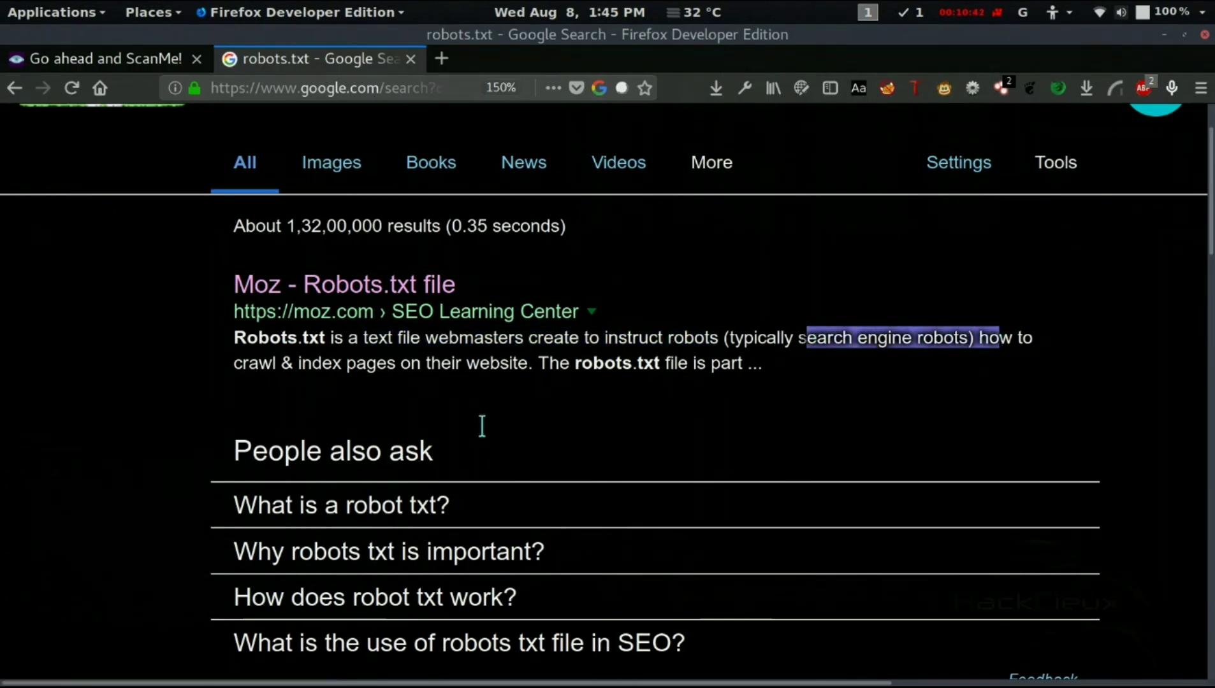
click(782, 236)
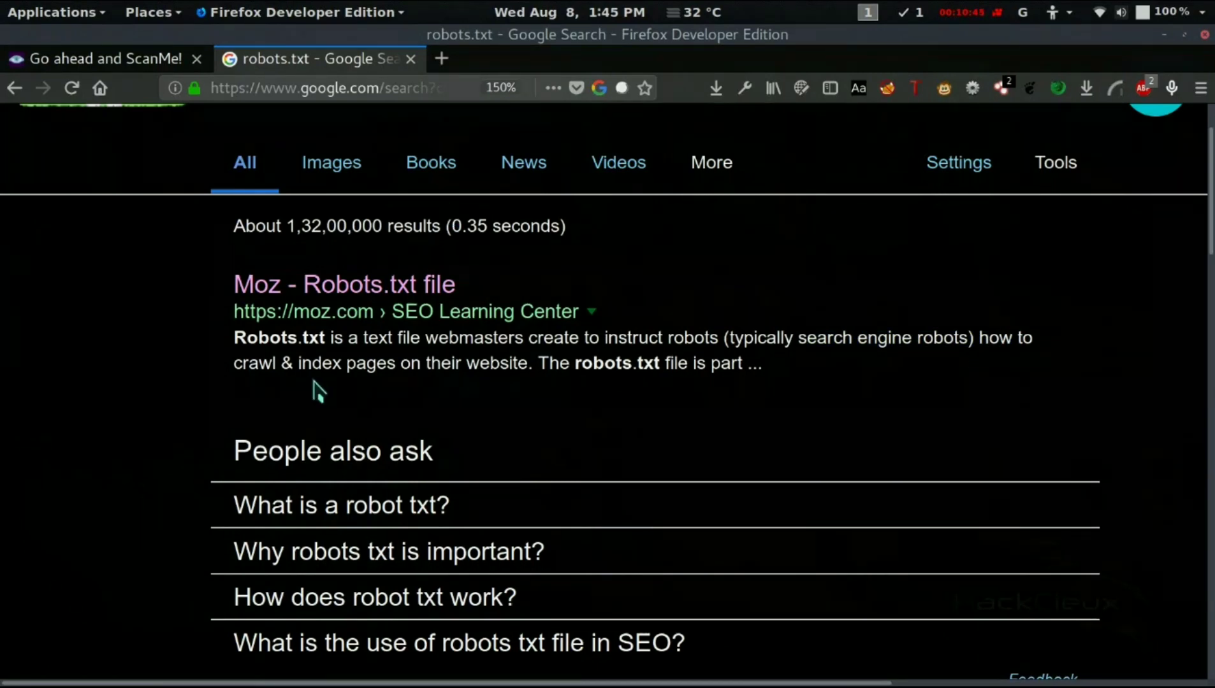
Highlight the crawl and index pages wording and the Robots.txt term in the Moz result's description
drag(248, 363, 711, 389)
click(735, 413)
drag(259, 363, 393, 362)
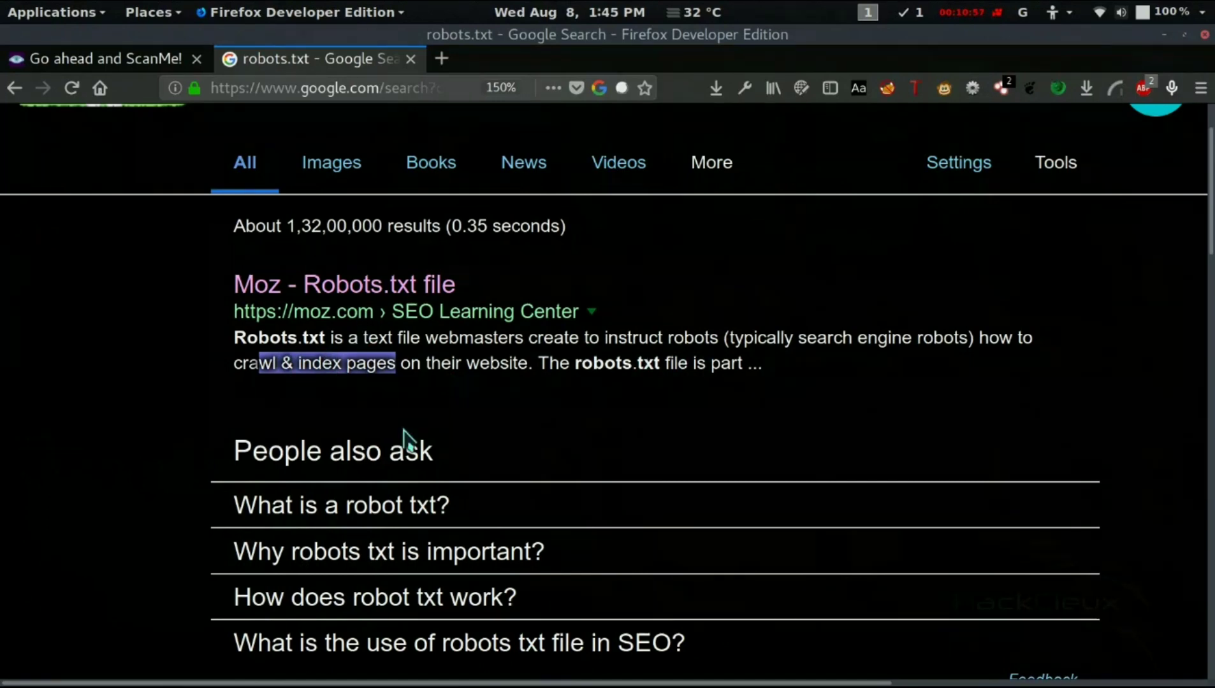
drag(233, 338, 329, 341)
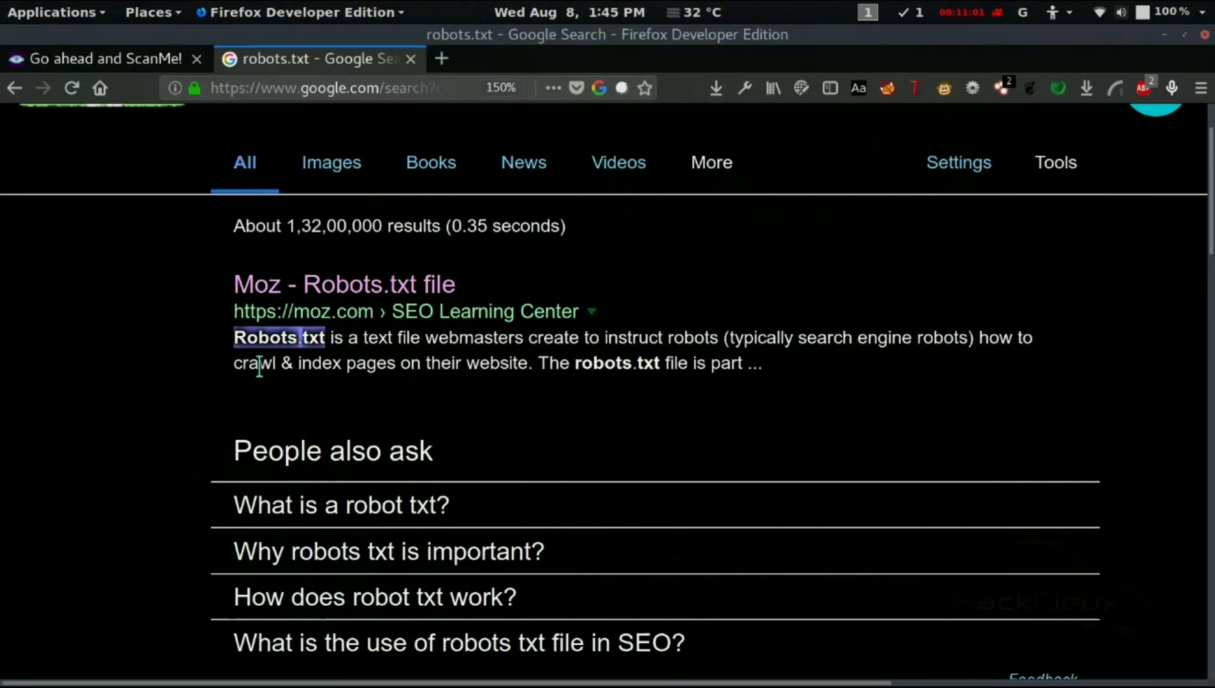
Open upes.ac.in in a new tab and close the banner overlay covering its home page
click(442, 58)
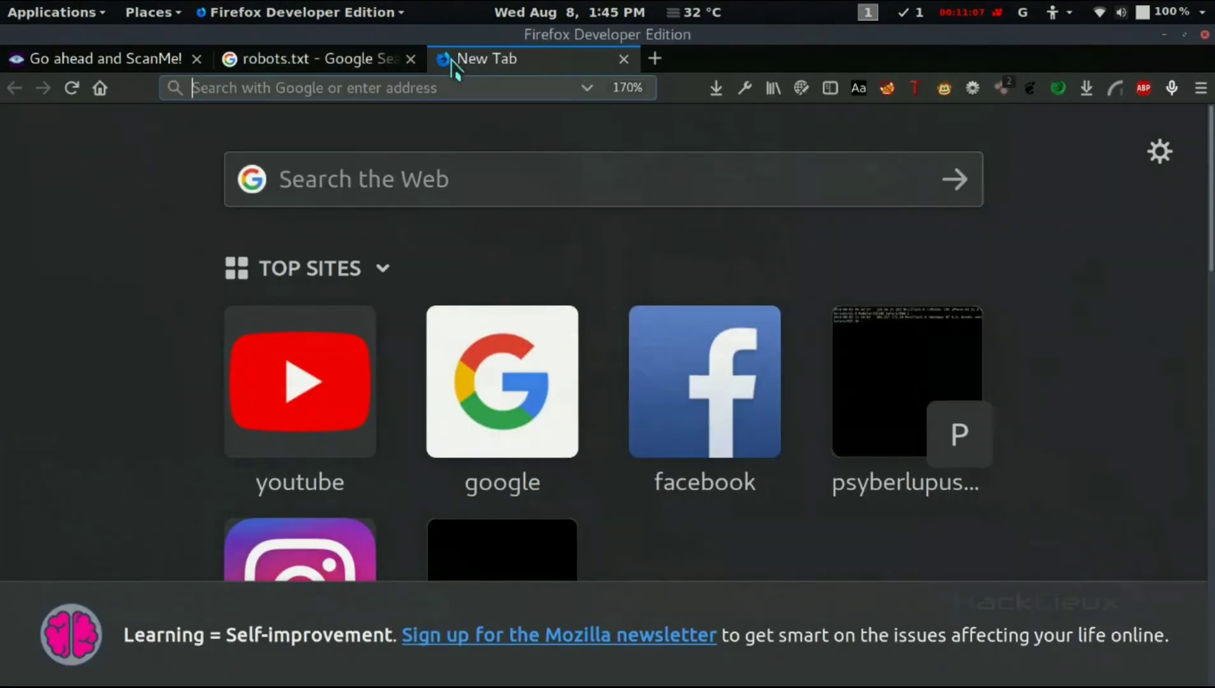
text(upes.ac.in)
key(Return)
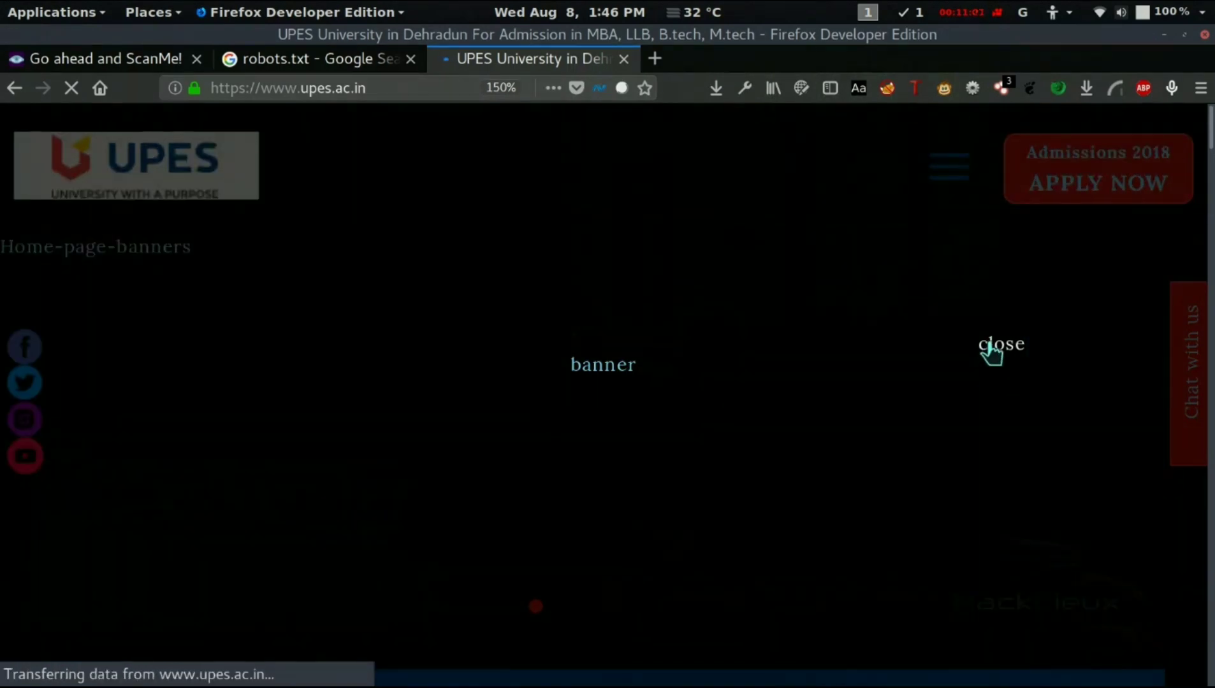
click(992, 351)
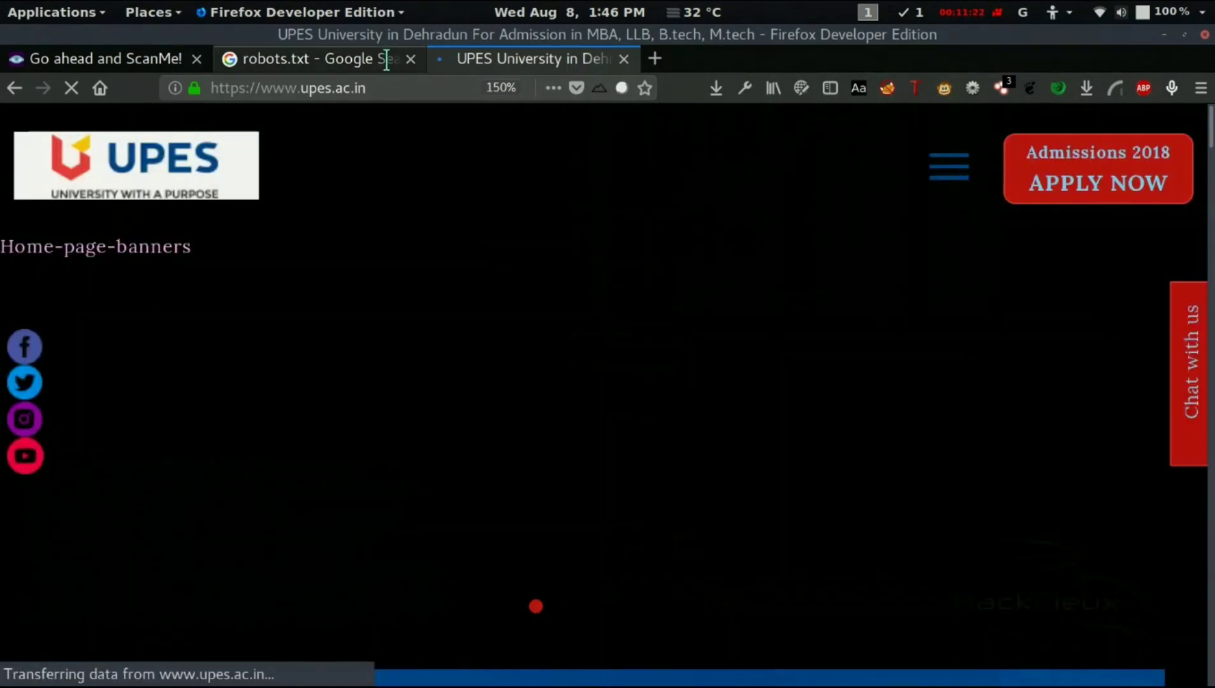
click(381, 88)
text(/)
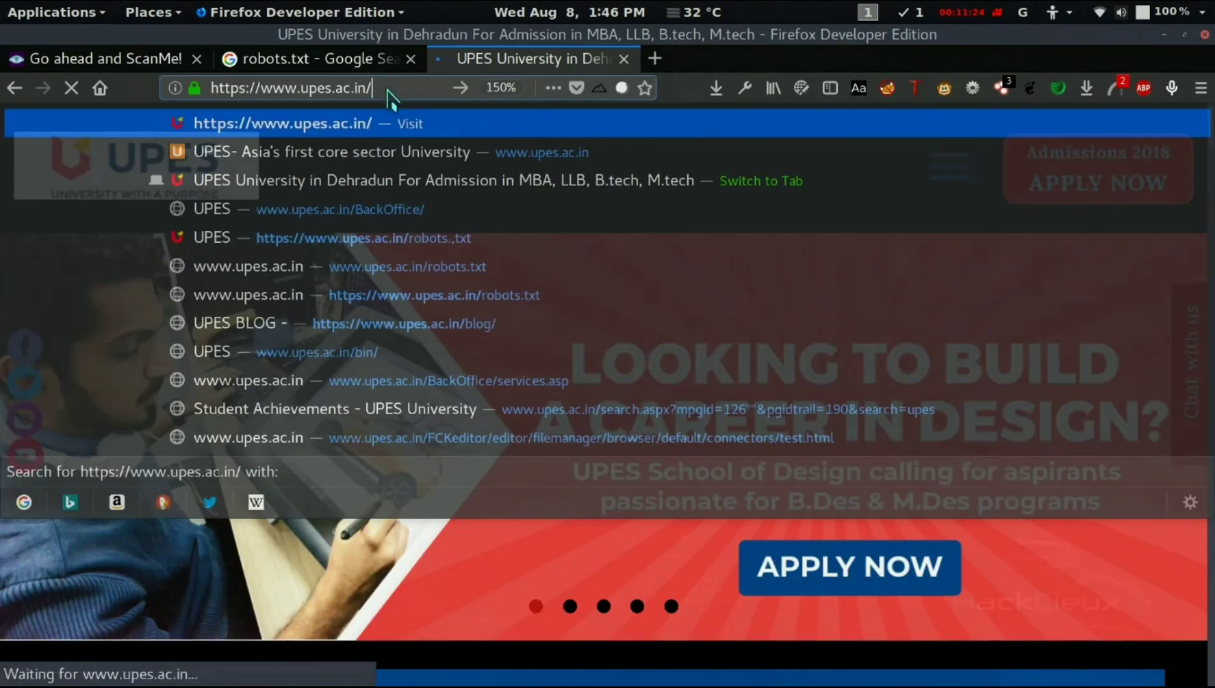
text(rob)
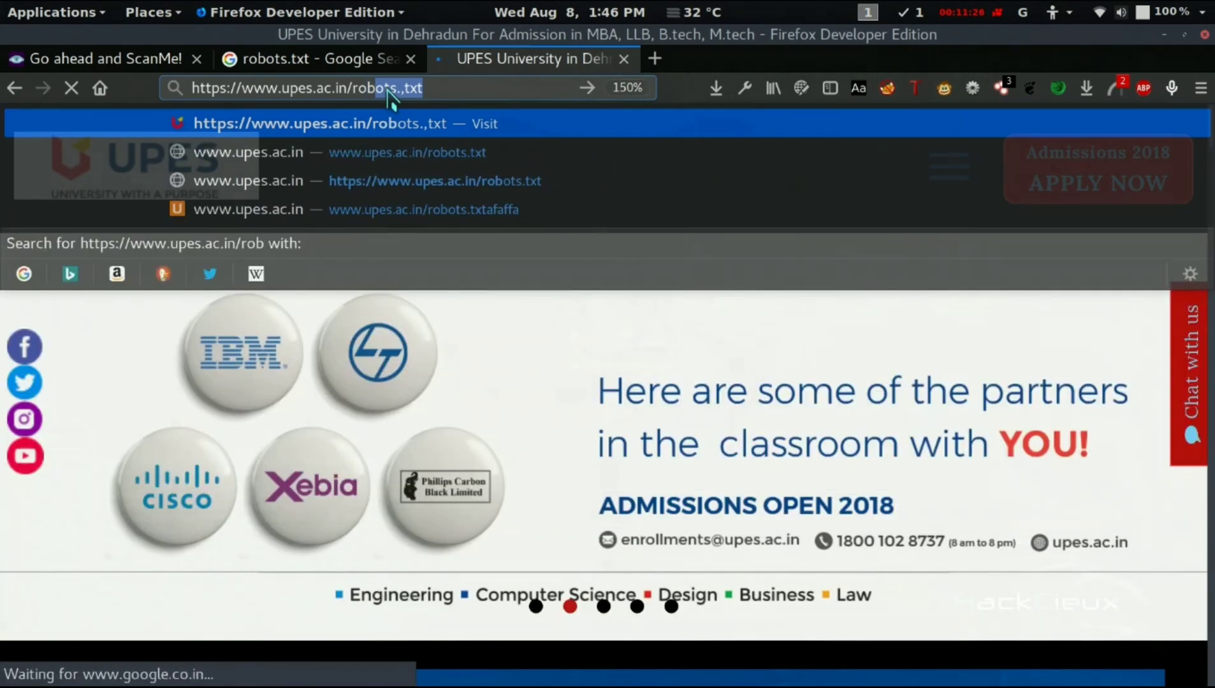
text(ots.txt)
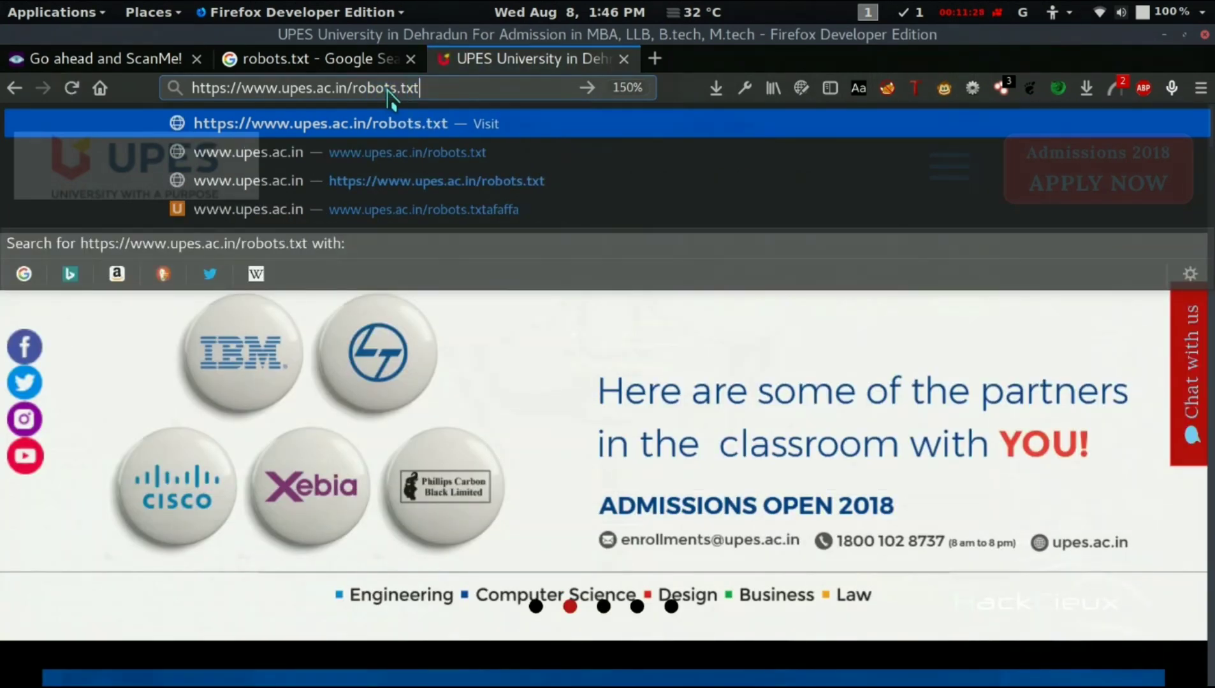
key(Return)
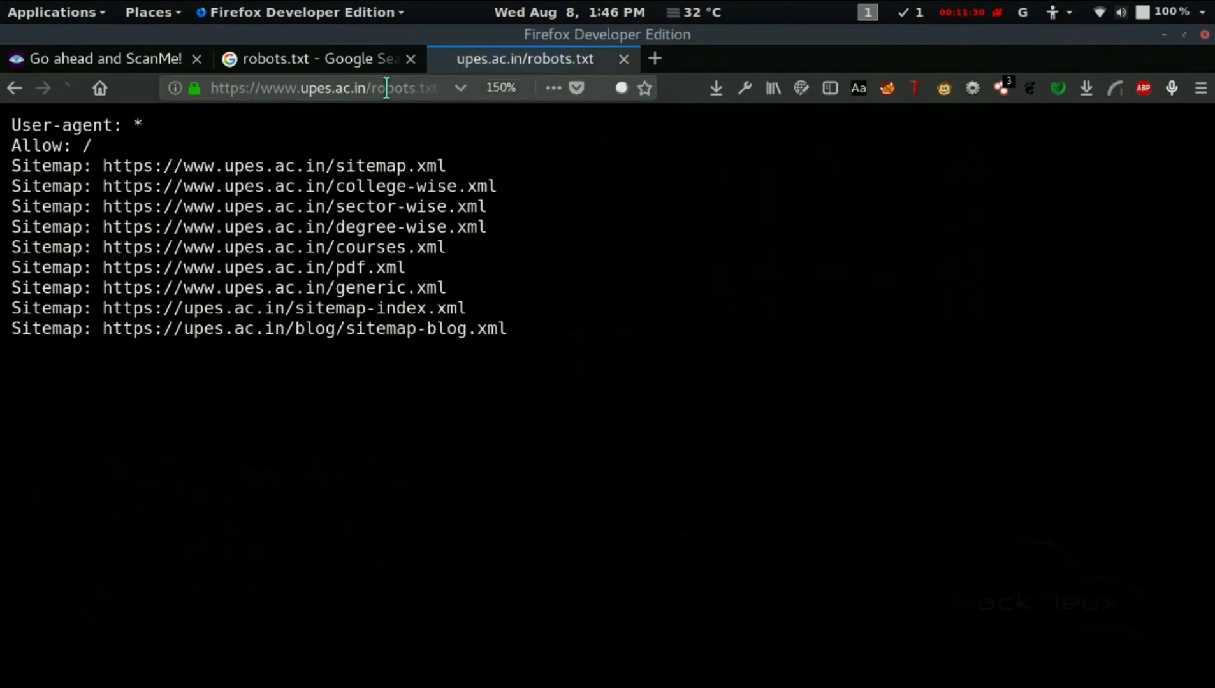
Examine the sitemap URLs listed in the robots.txt file, including the blog sitemap entry
drag(106, 165, 482, 351)
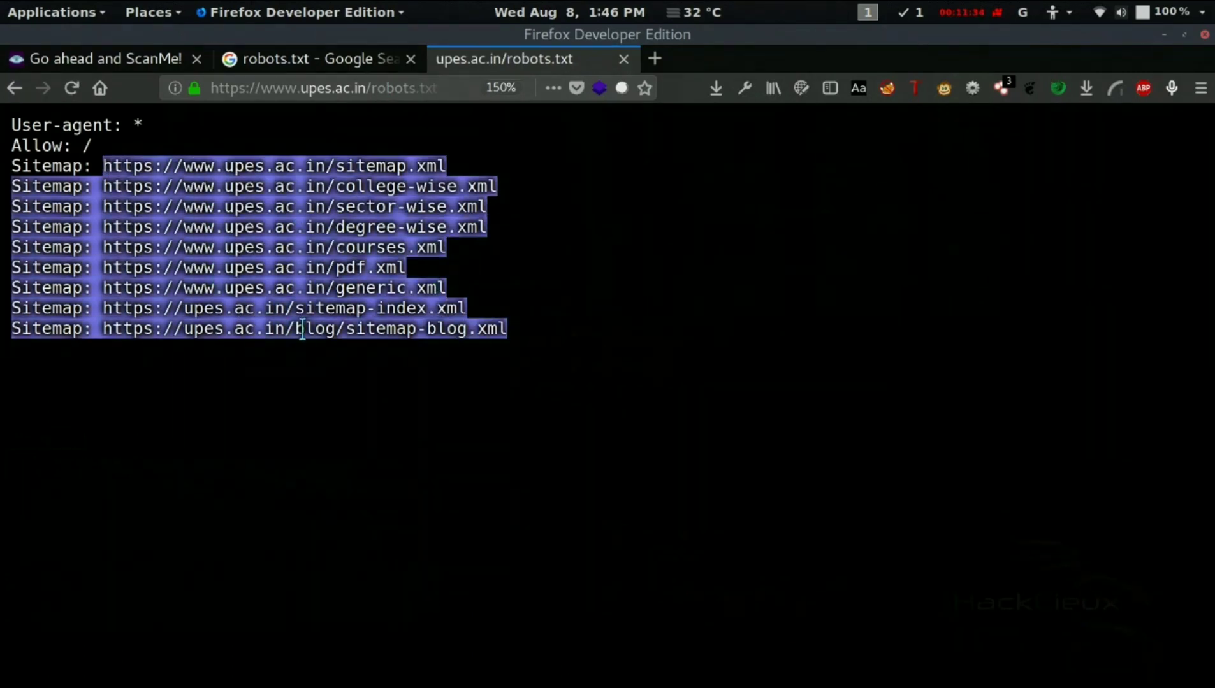
drag(302, 329, 401, 263)
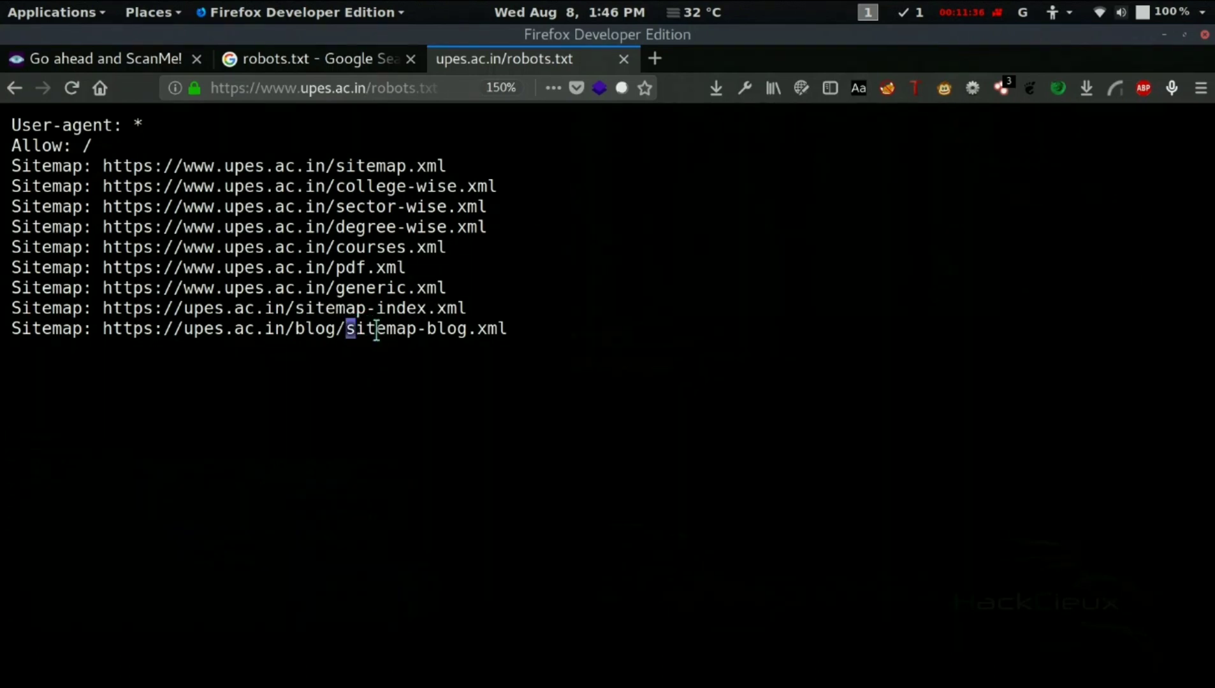
drag(376, 329, 507, 329)
drag(501, 227, 306, 163)
drag(110, 164, 506, 330)
Examine the User-agent and Allow rules, the Sitemap lines, and the robots.txt part of the page address
click(117, 123)
drag(131, 125, 171, 130)
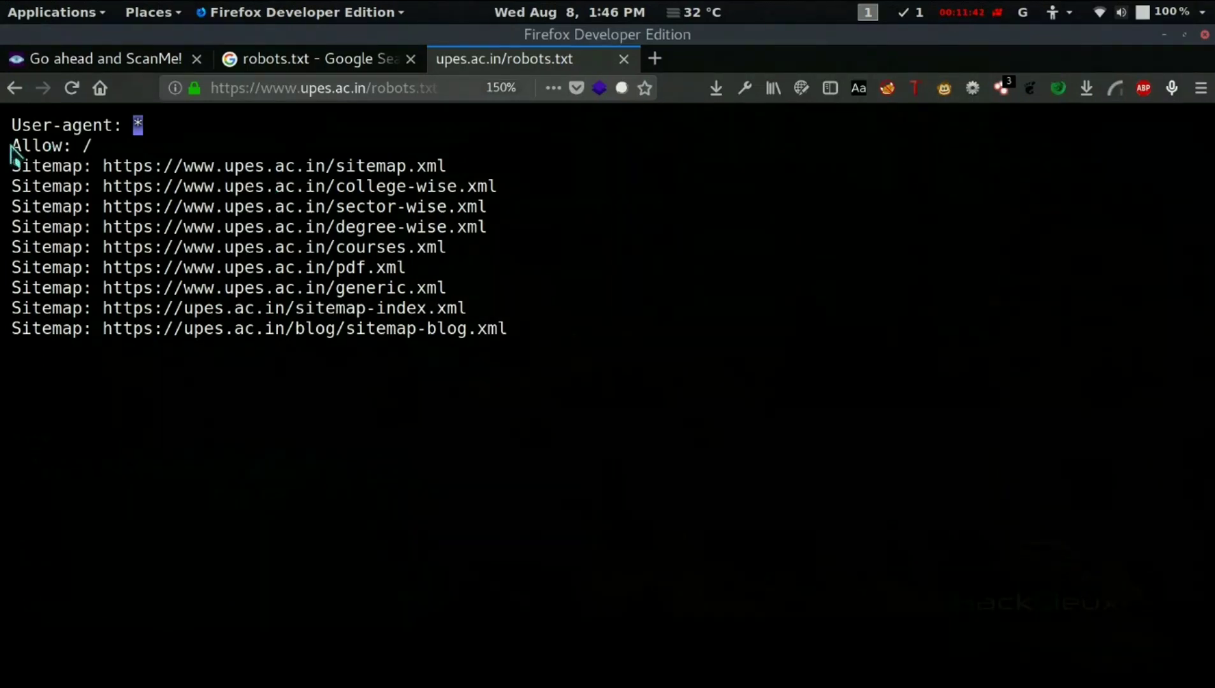
drag(10, 146, 184, 130)
click(128, 122)
drag(28, 164, 580, 371)
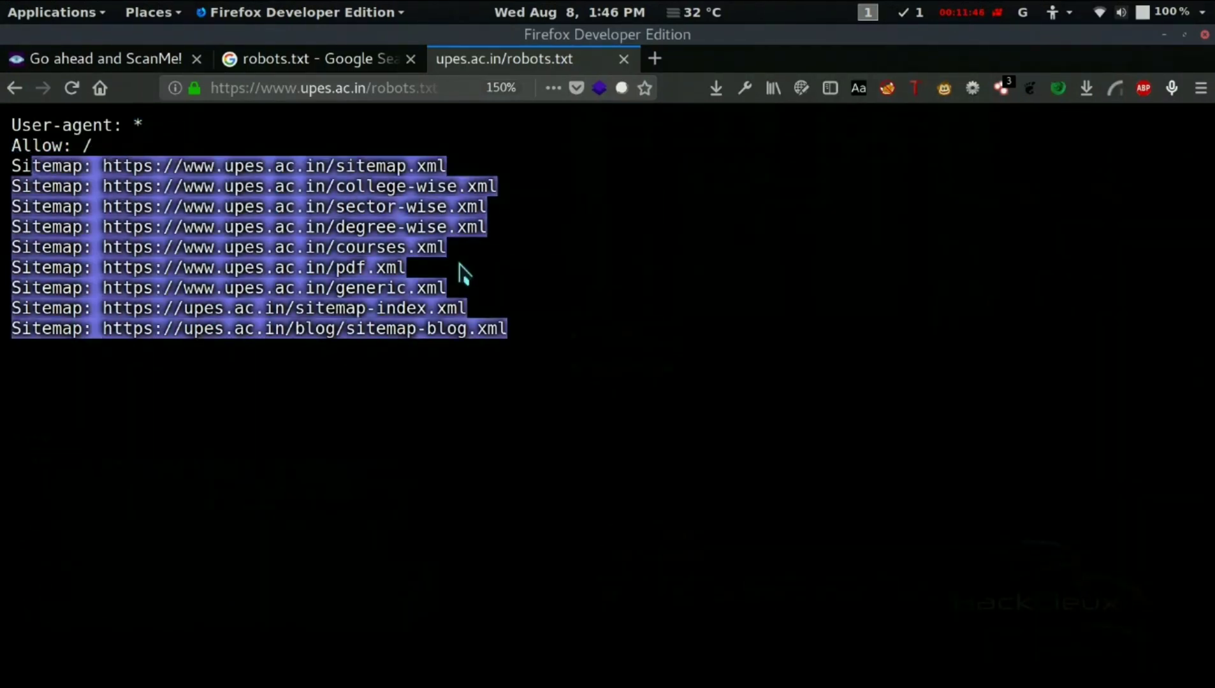
click(176, 303)
drag(169, 288, 348, 329)
click(356, 293)
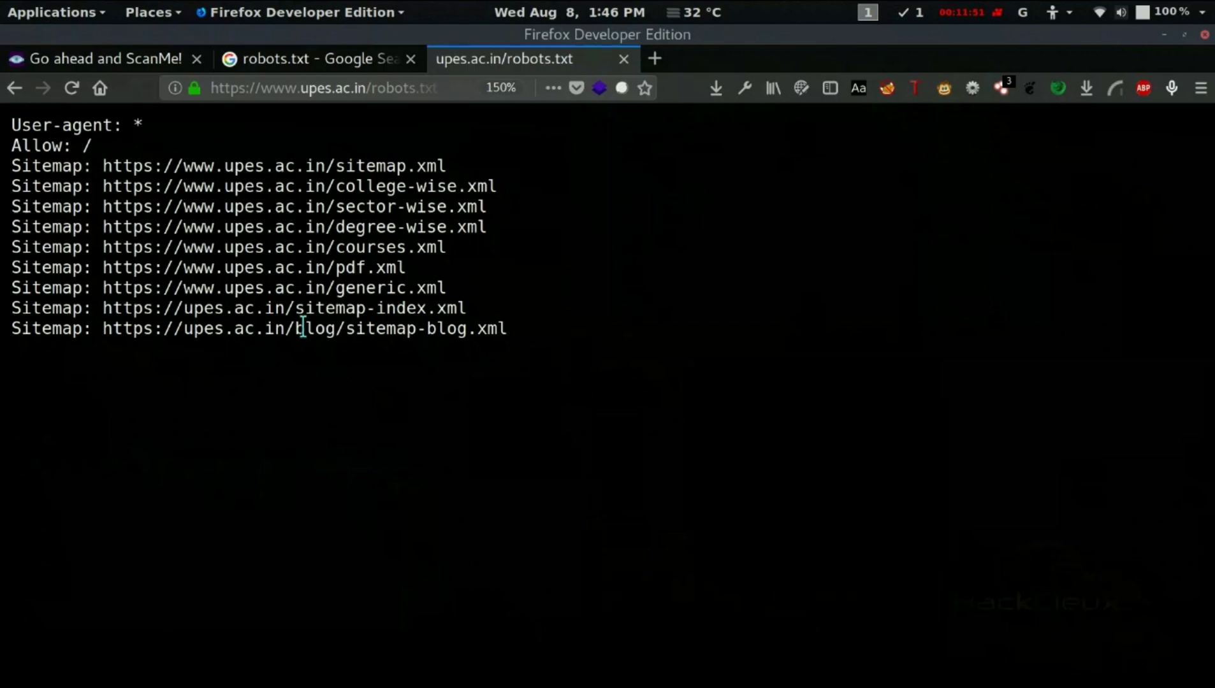
drag(382, 90, 440, 90)
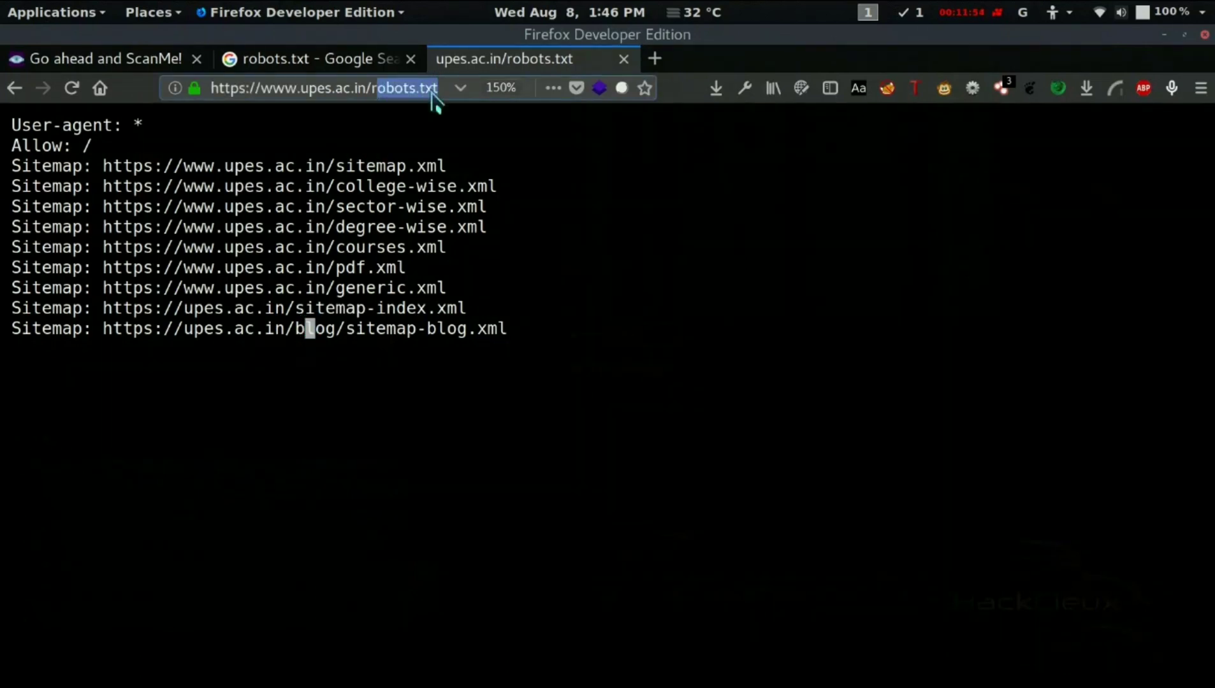
click(325, 355)
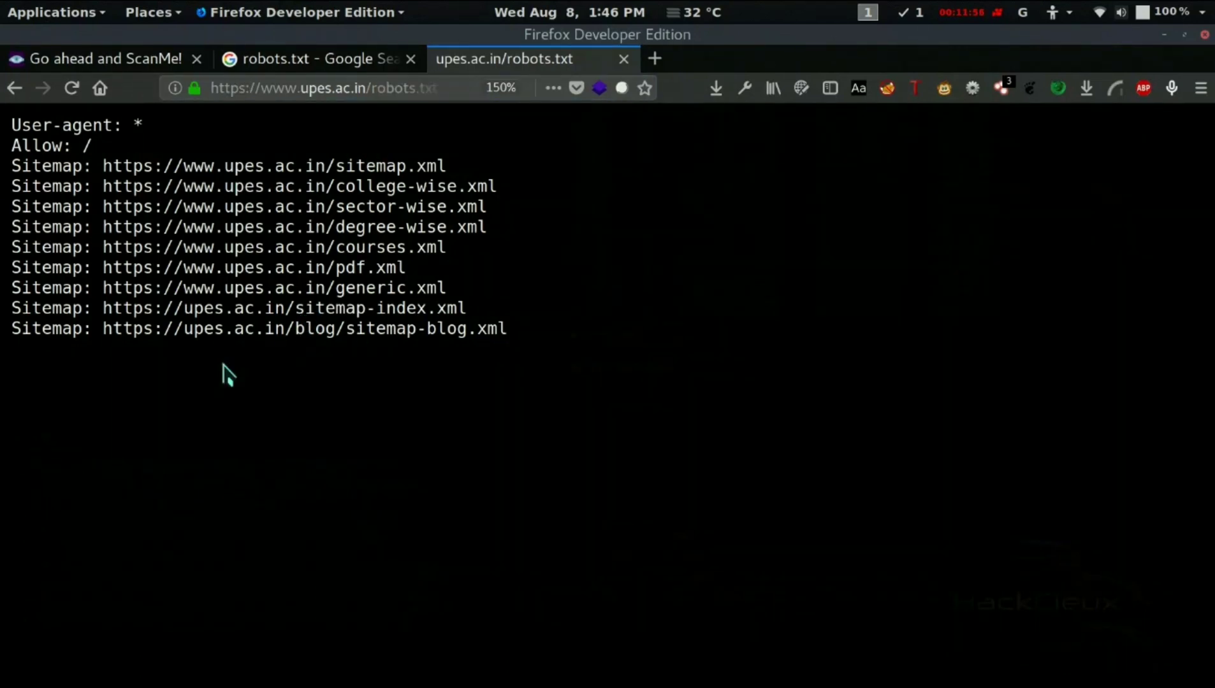
drag(297, 330, 338, 331)
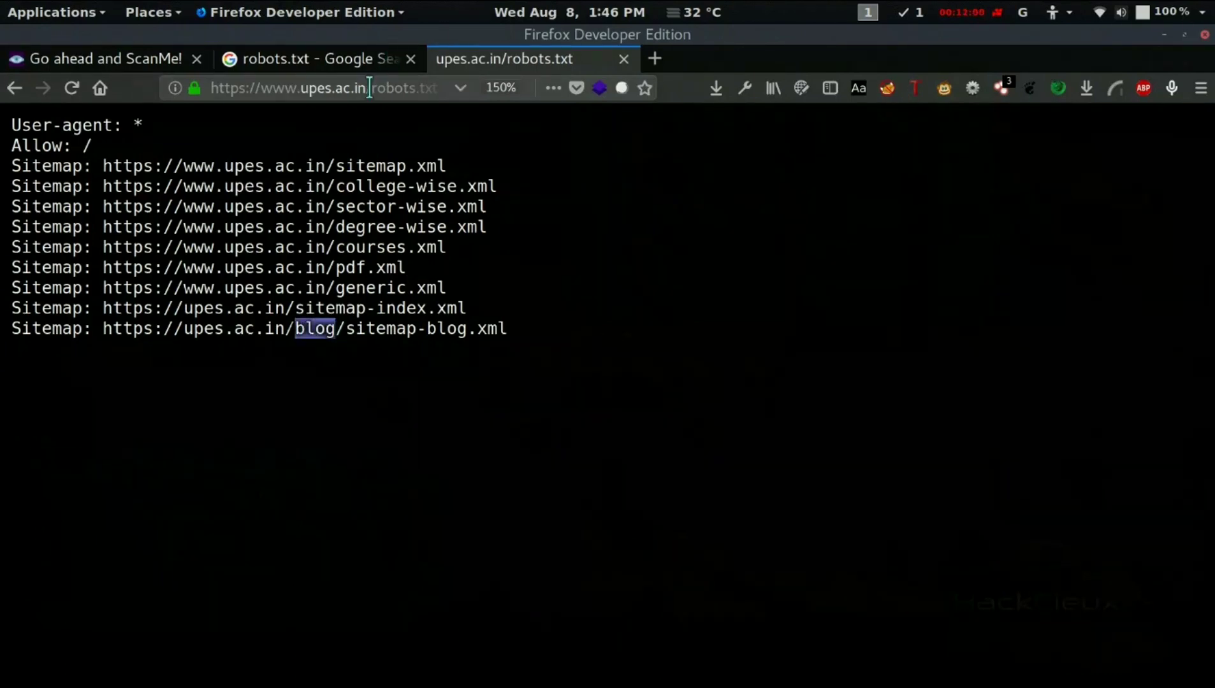
drag(370, 88, 439, 90)
text(blog/)
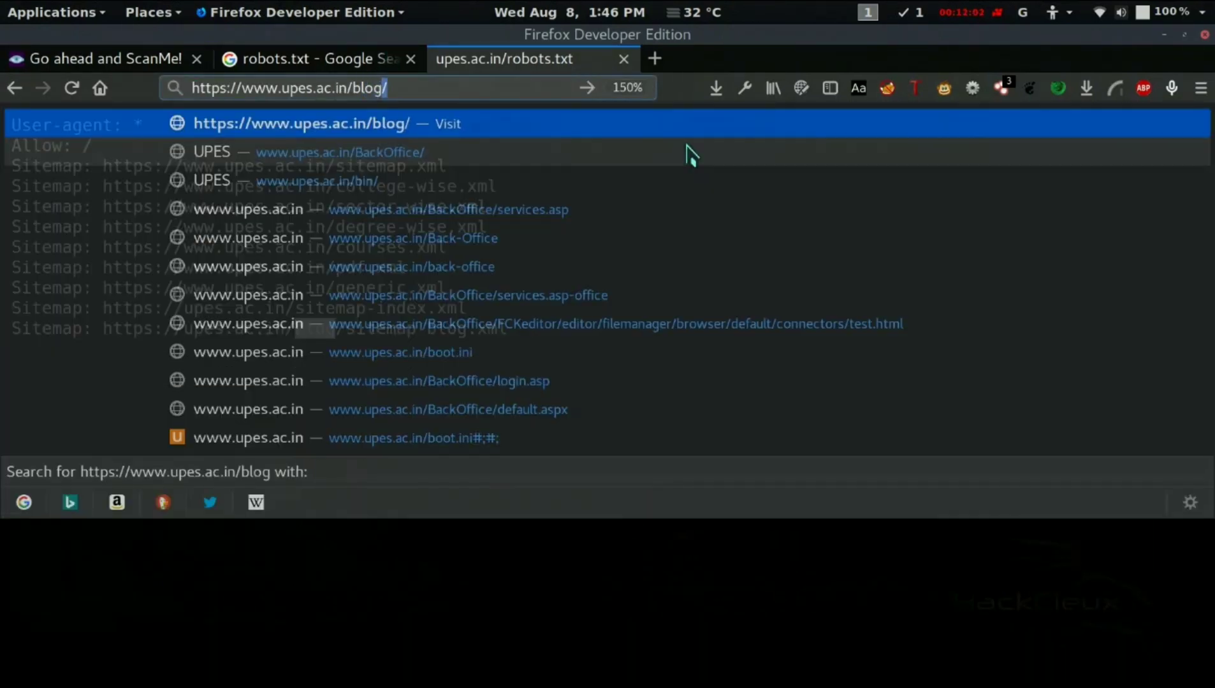
key(Return)
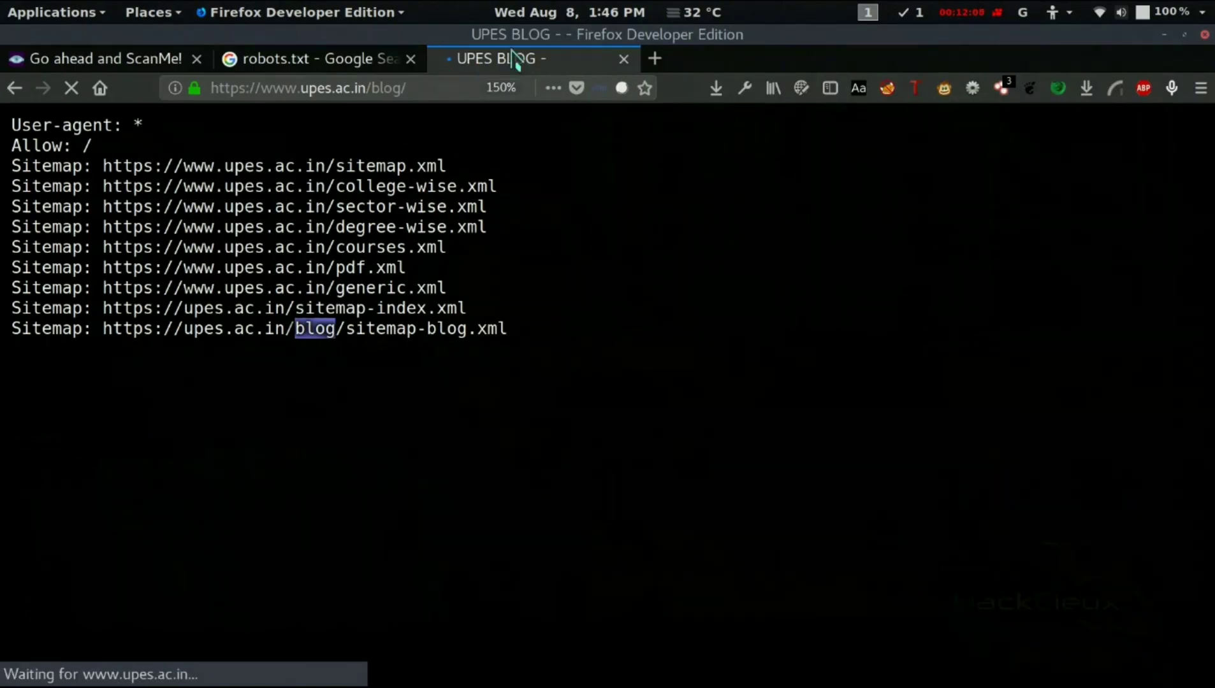
Look through the UPES blog page down to its Meta links and WordPress footer
scroll(465, 312, down, 10)
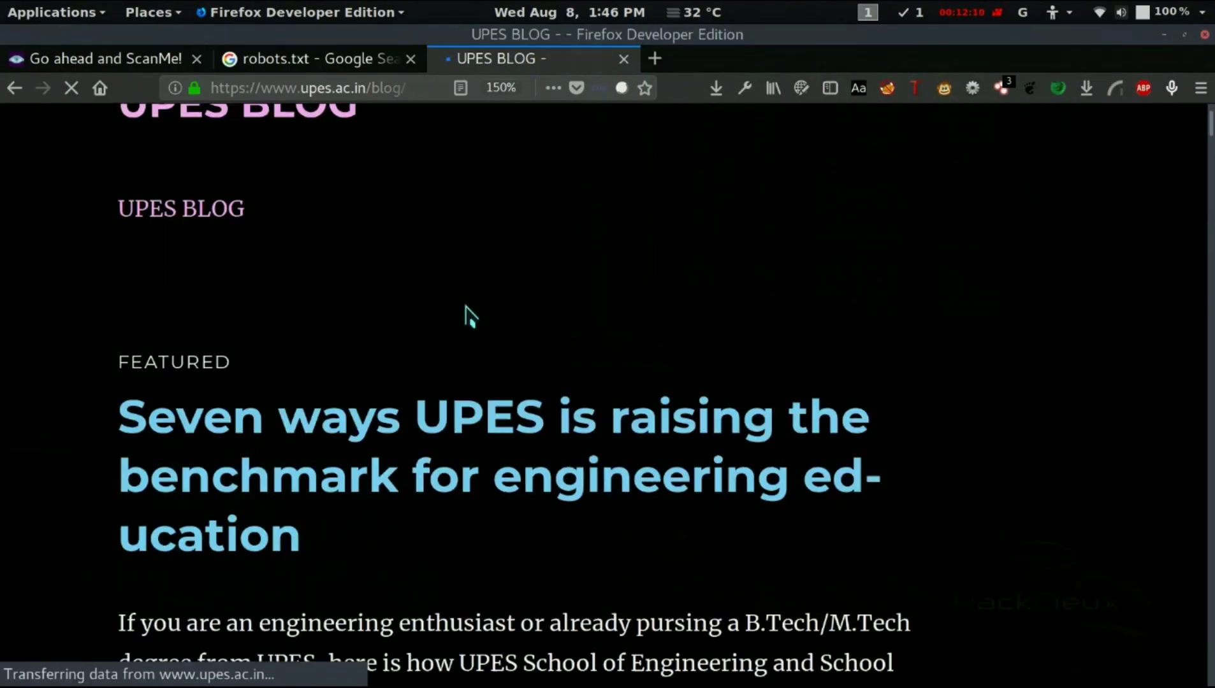
scroll(465, 303, down, 15)
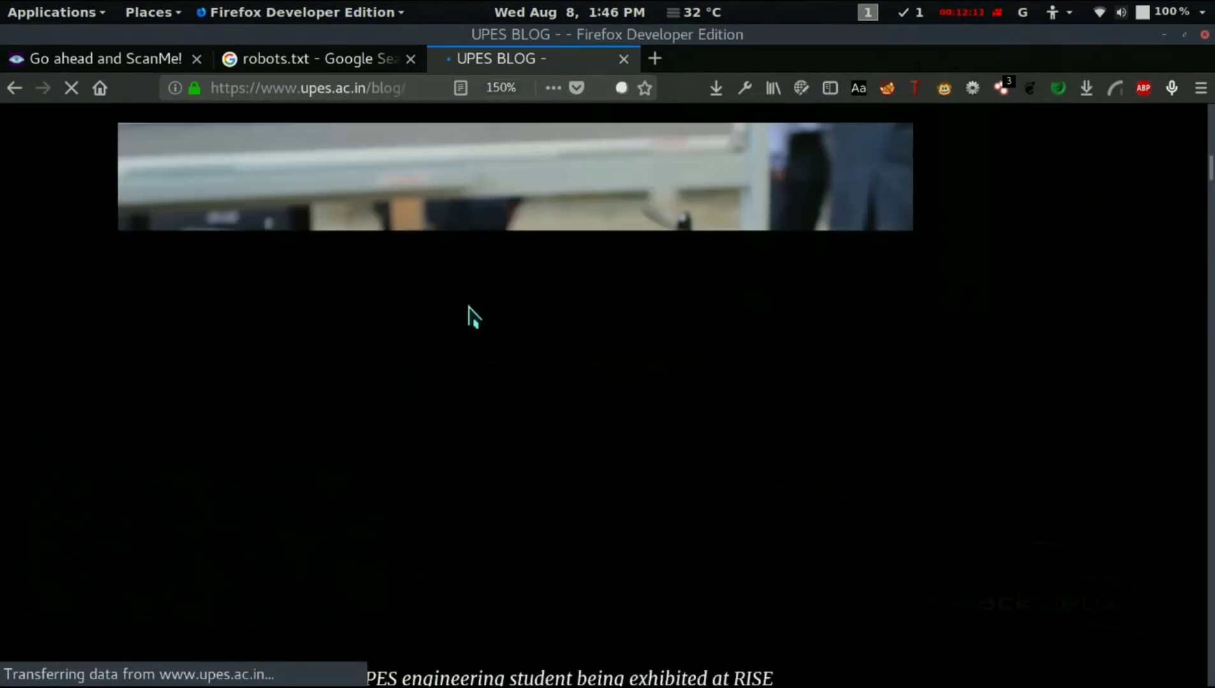
scroll(471, 332, down, 15)
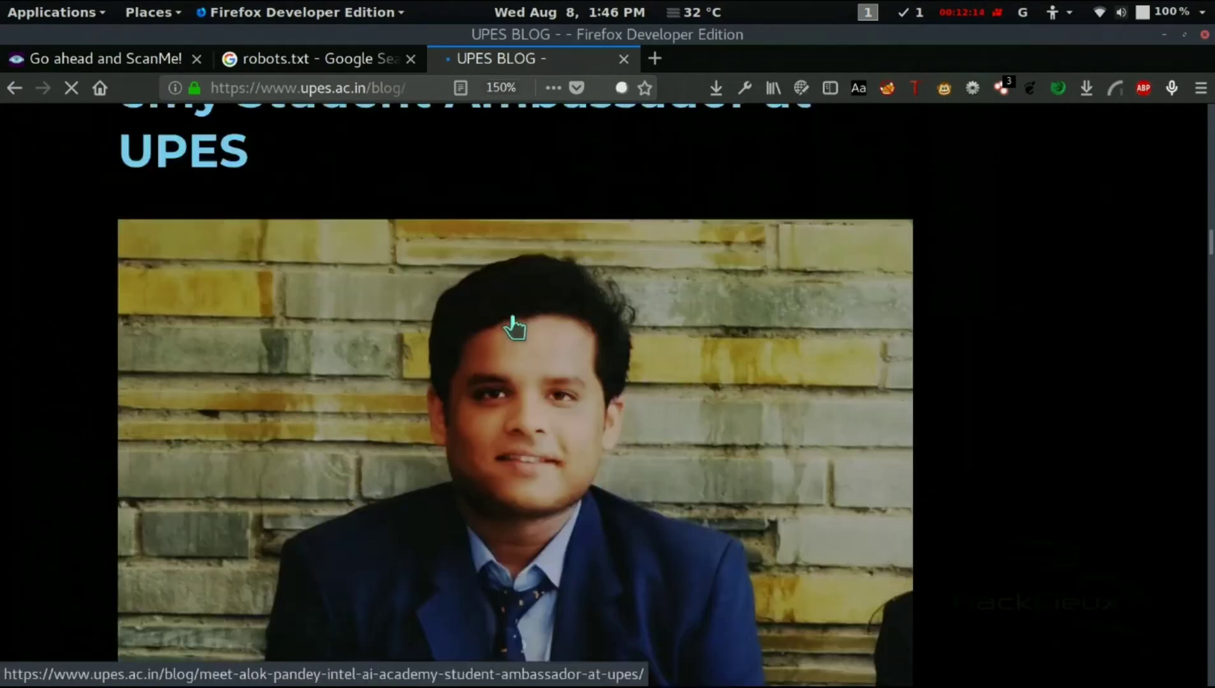
scroll(515, 395, down, 8)
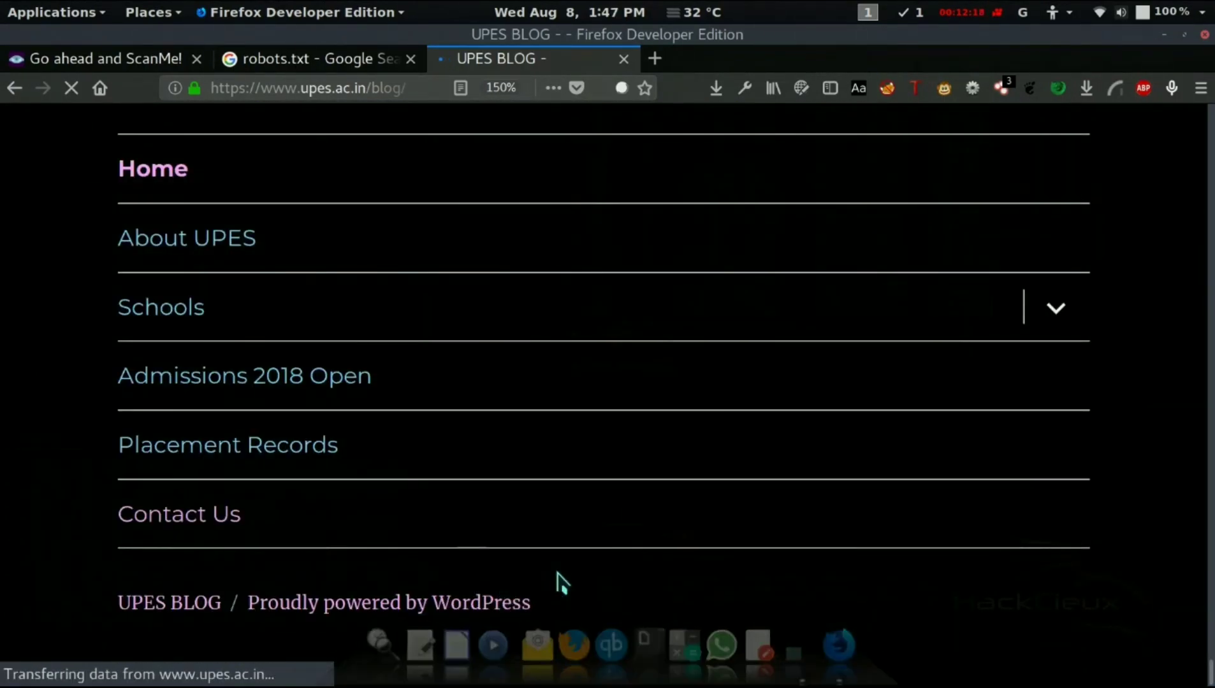
drag(558, 580, 81, 618)
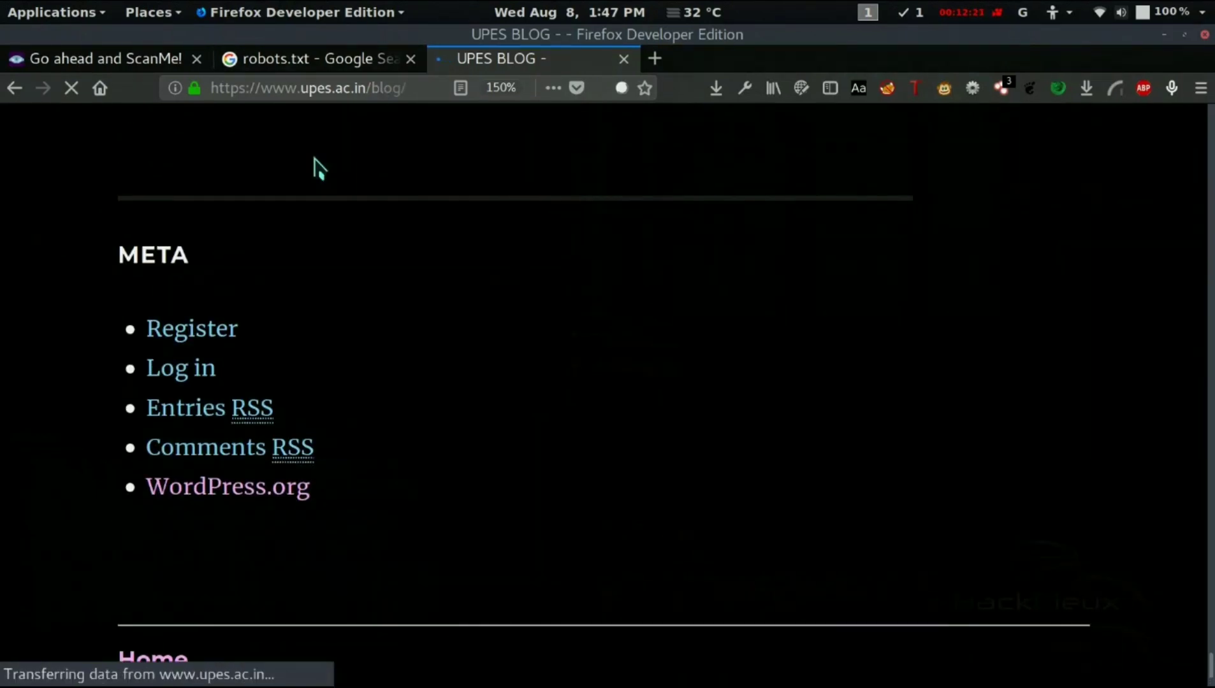
Close the UPES blog and robots.txt search tabs and return to the scanme.nmap.org page
click(623, 59)
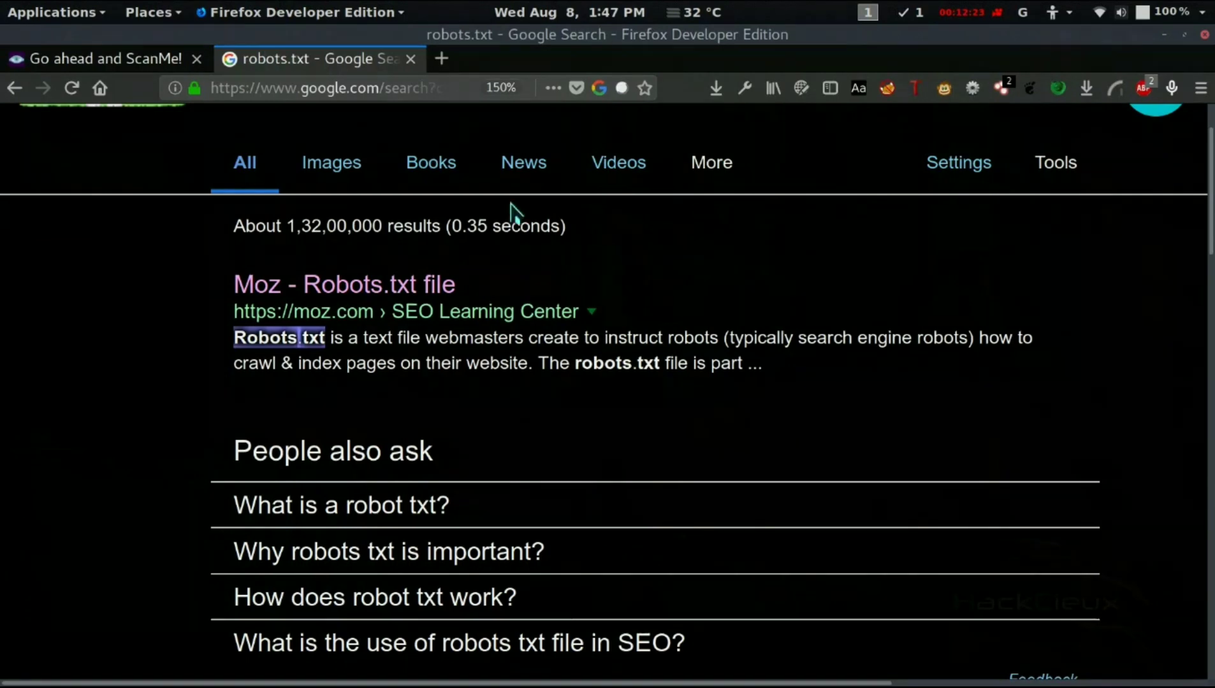
click(410, 58)
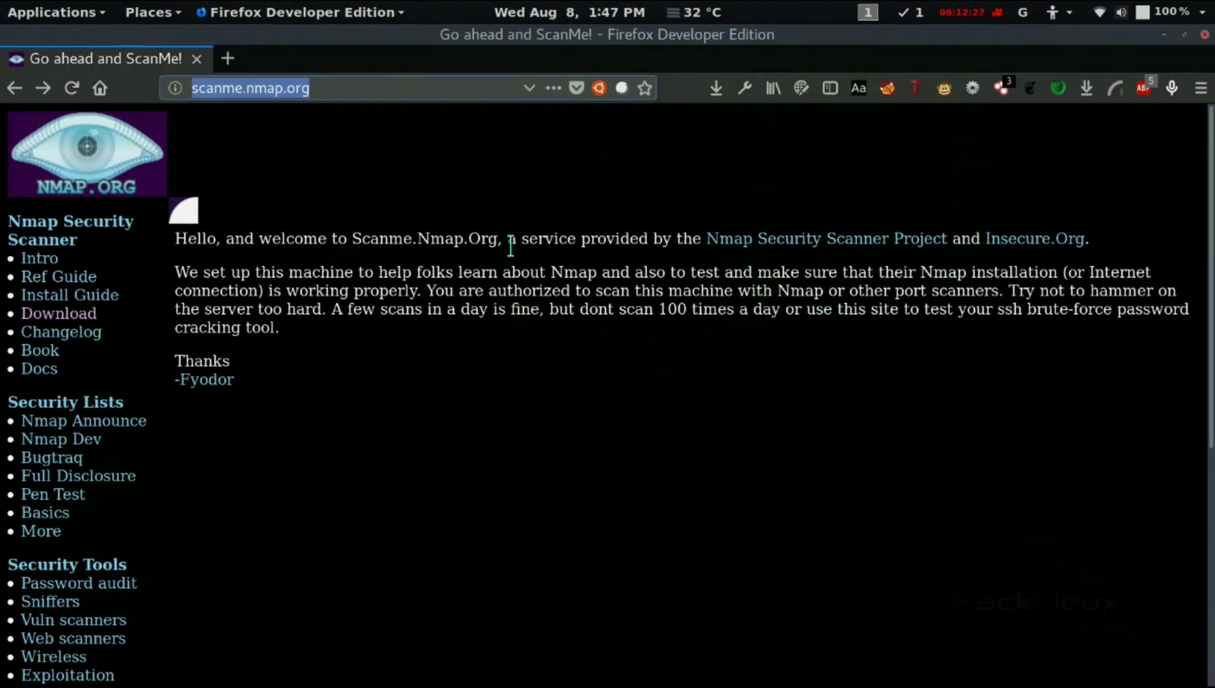
click(701, 157)
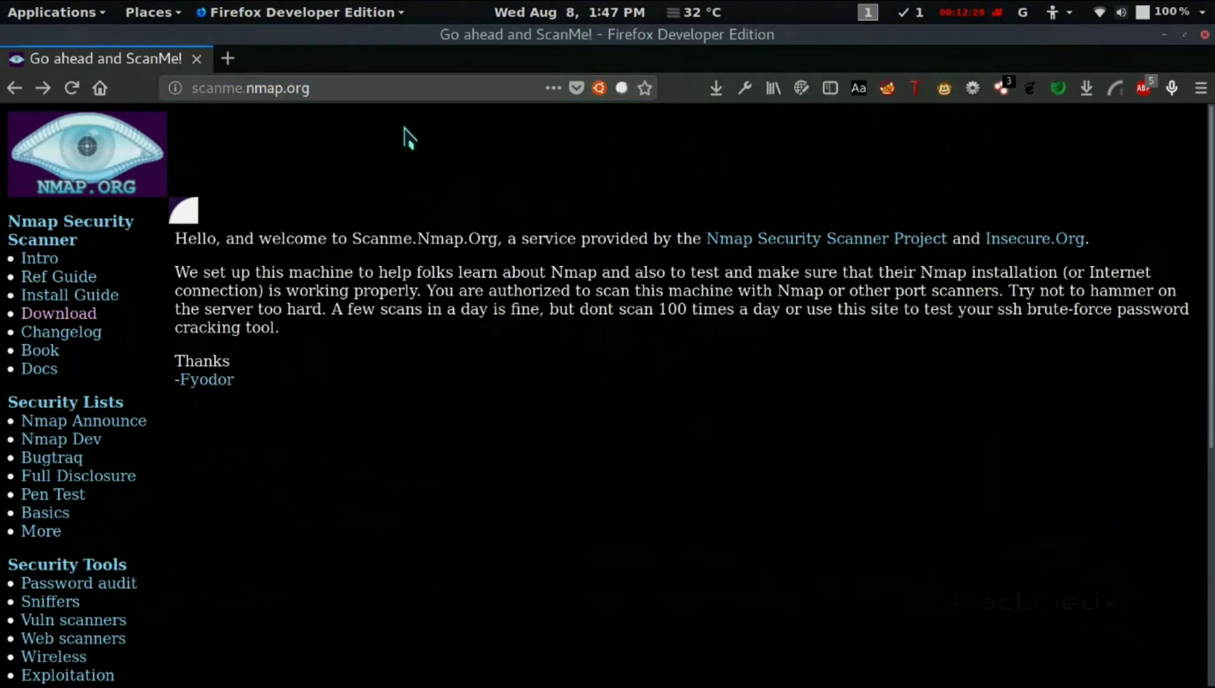
Check the host information and ports of scanme.nmap.org, and its detected technologies in Wappalyzer, using the browser extensions
click(1001, 94)
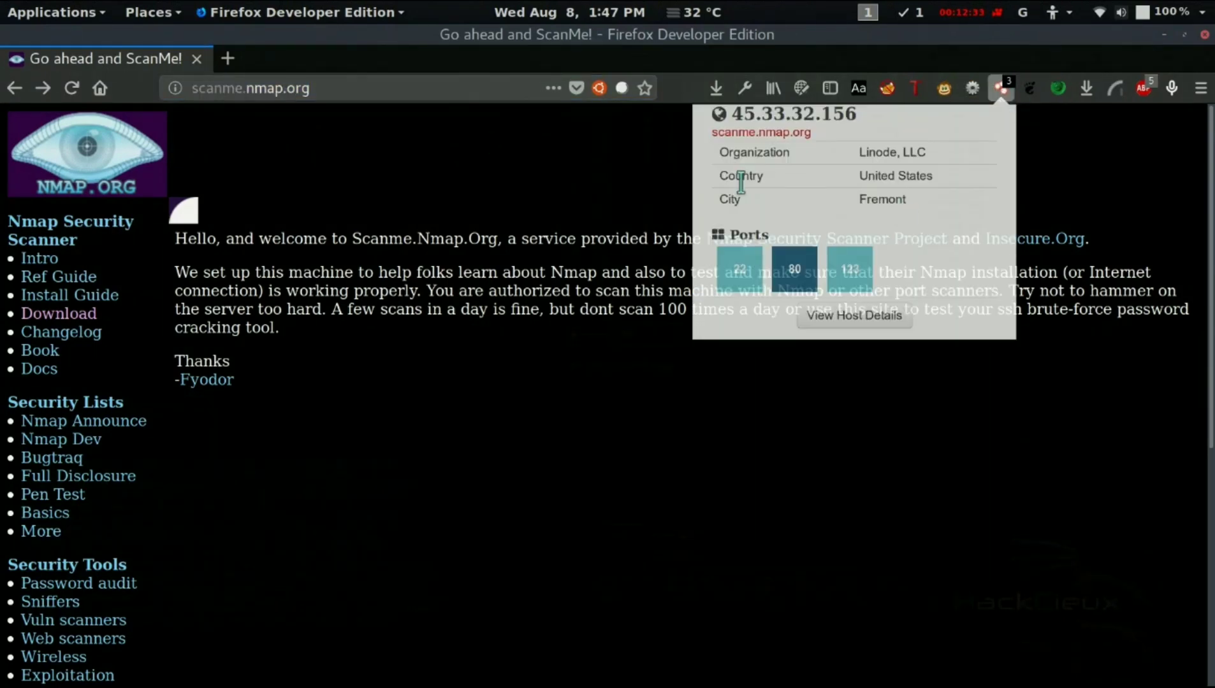
key(Escape)
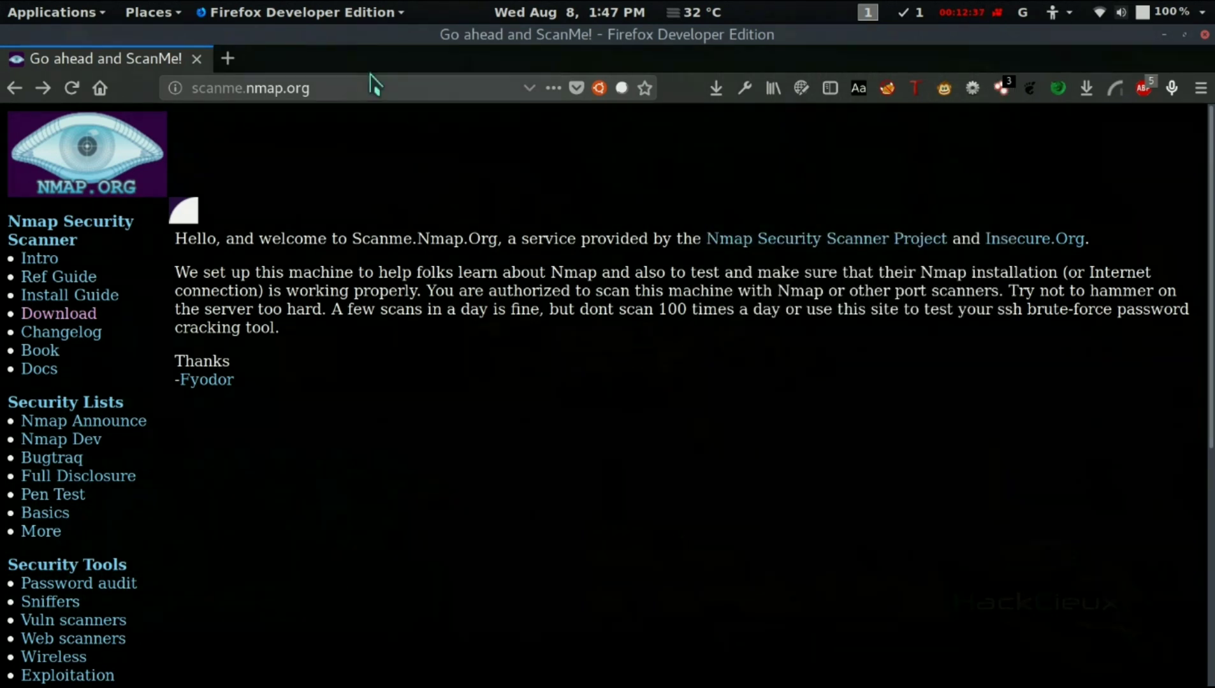
click(599, 89)
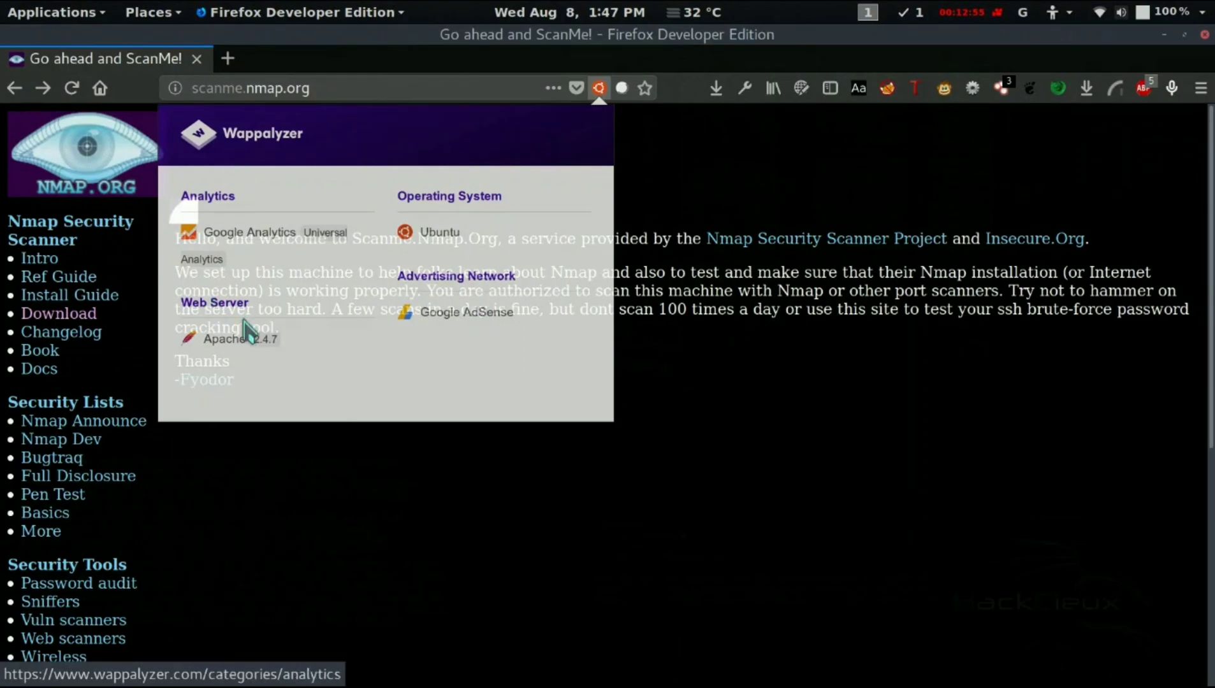
click(598, 89)
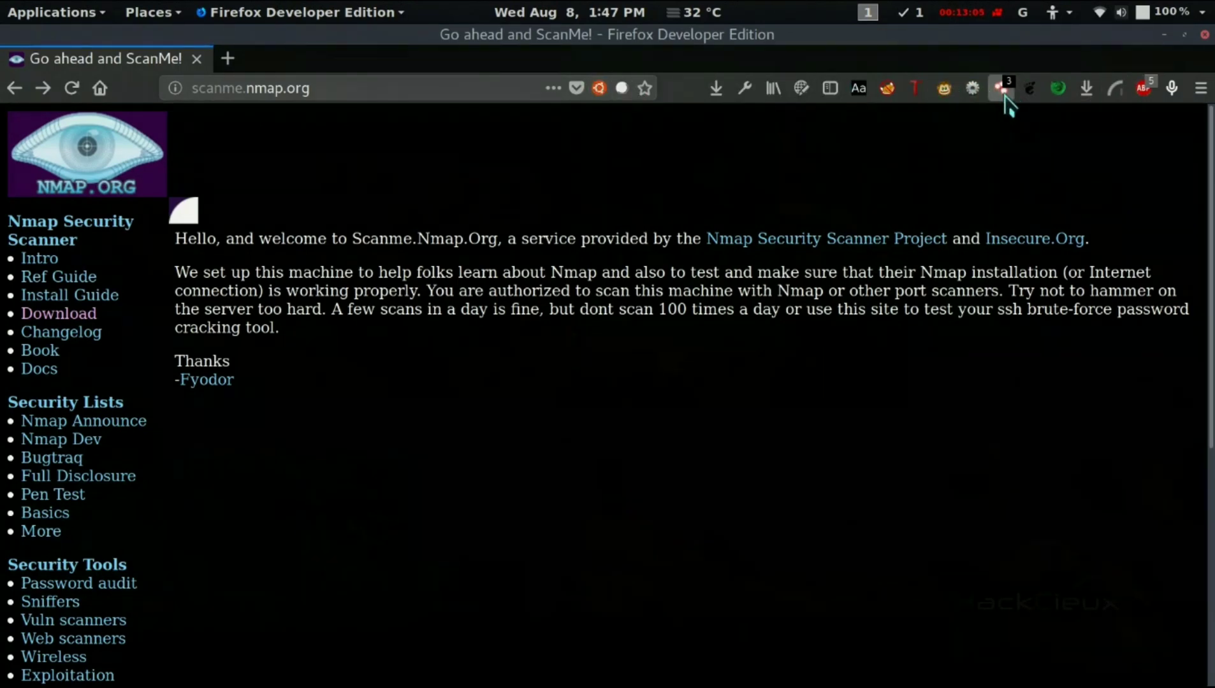
click(1048, 90)
Search Google in a new tab for "firefox extensions for hackers"
click(227, 58)
text(f)
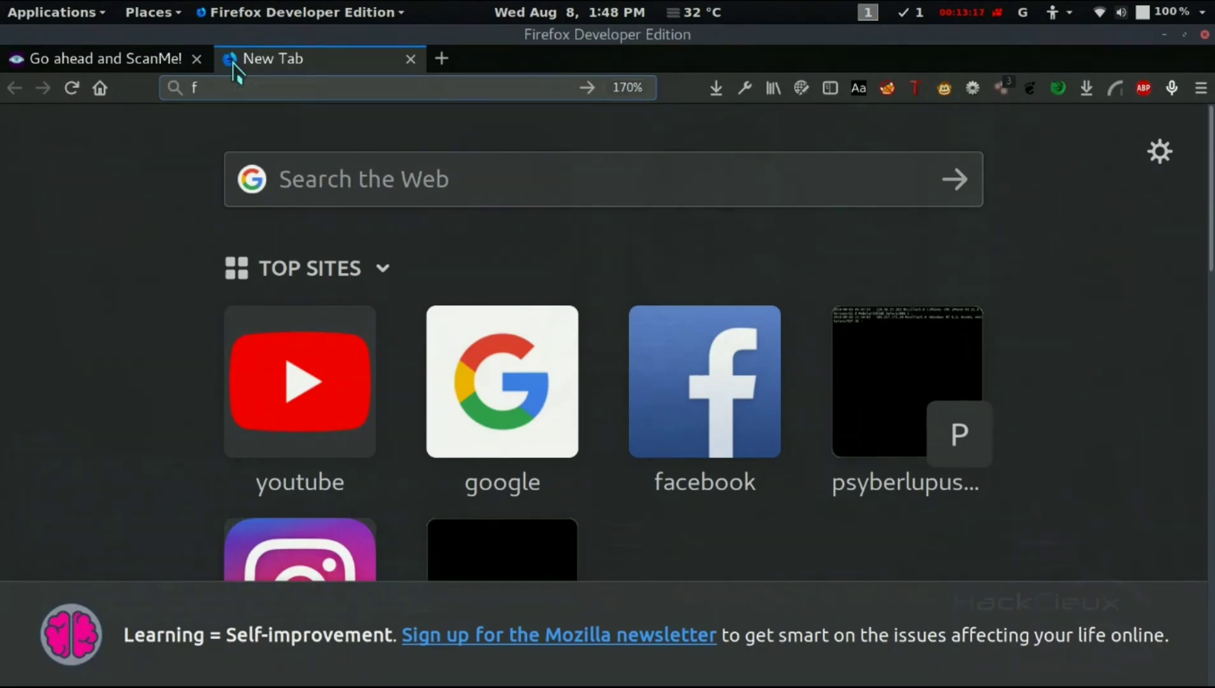
text(irefox ext)
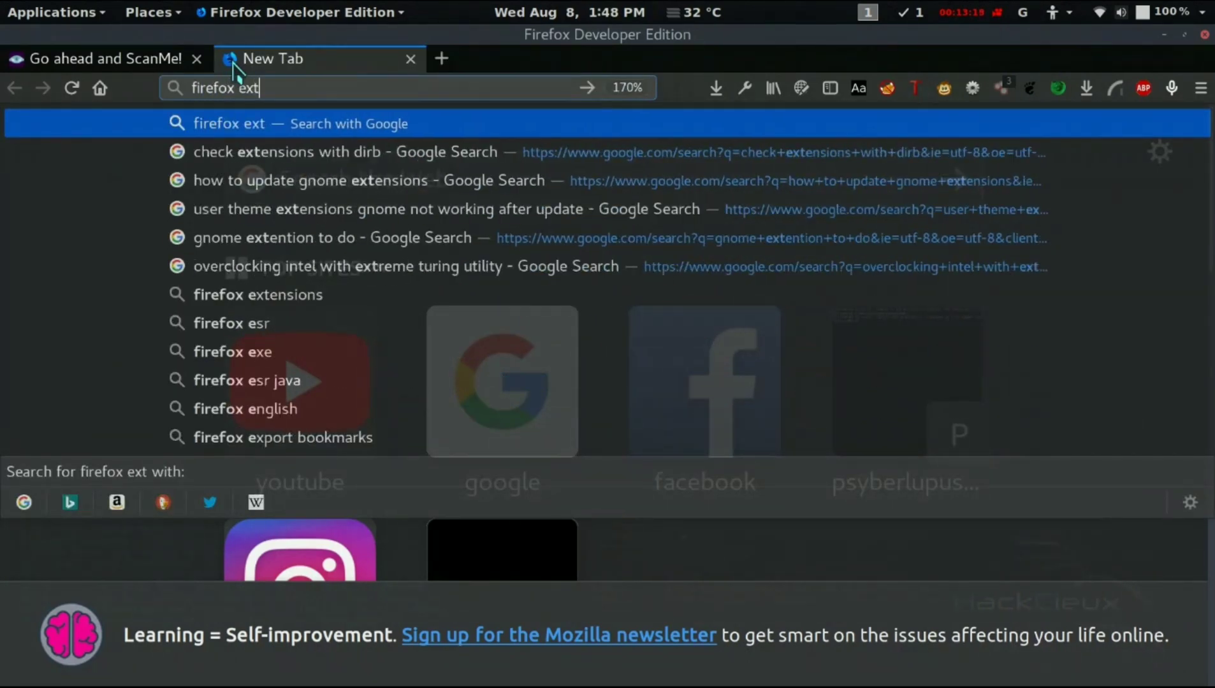
text(ensions for )
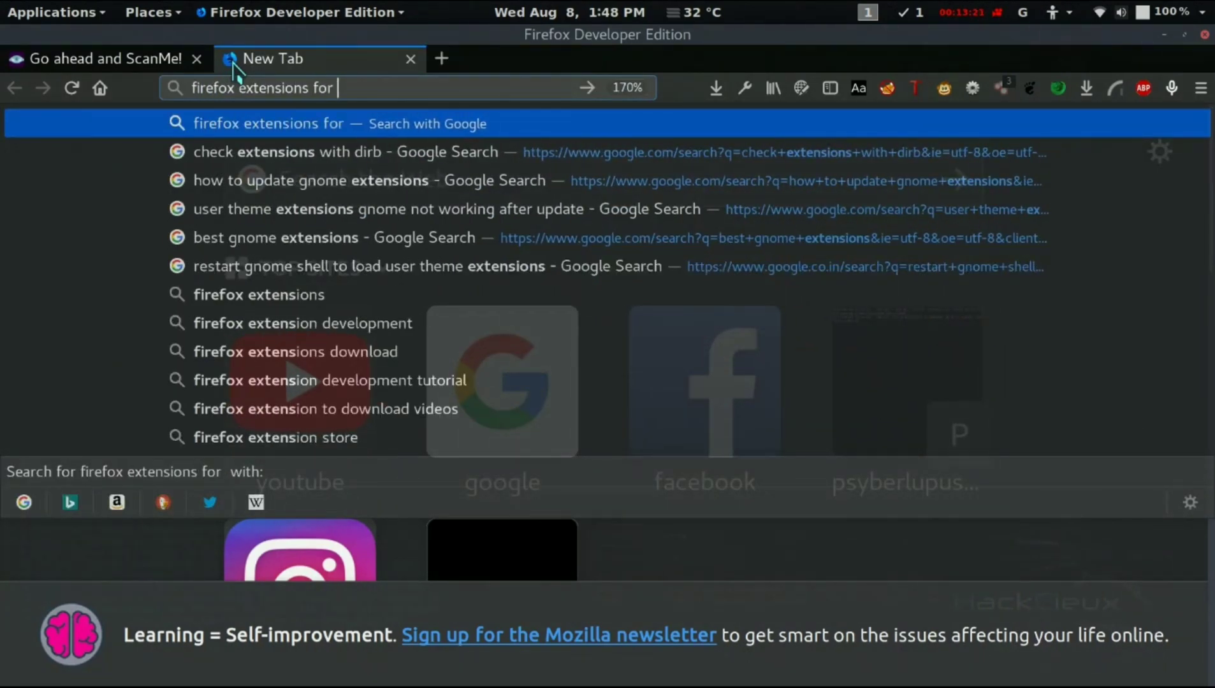
text(hackers)
key(Return)
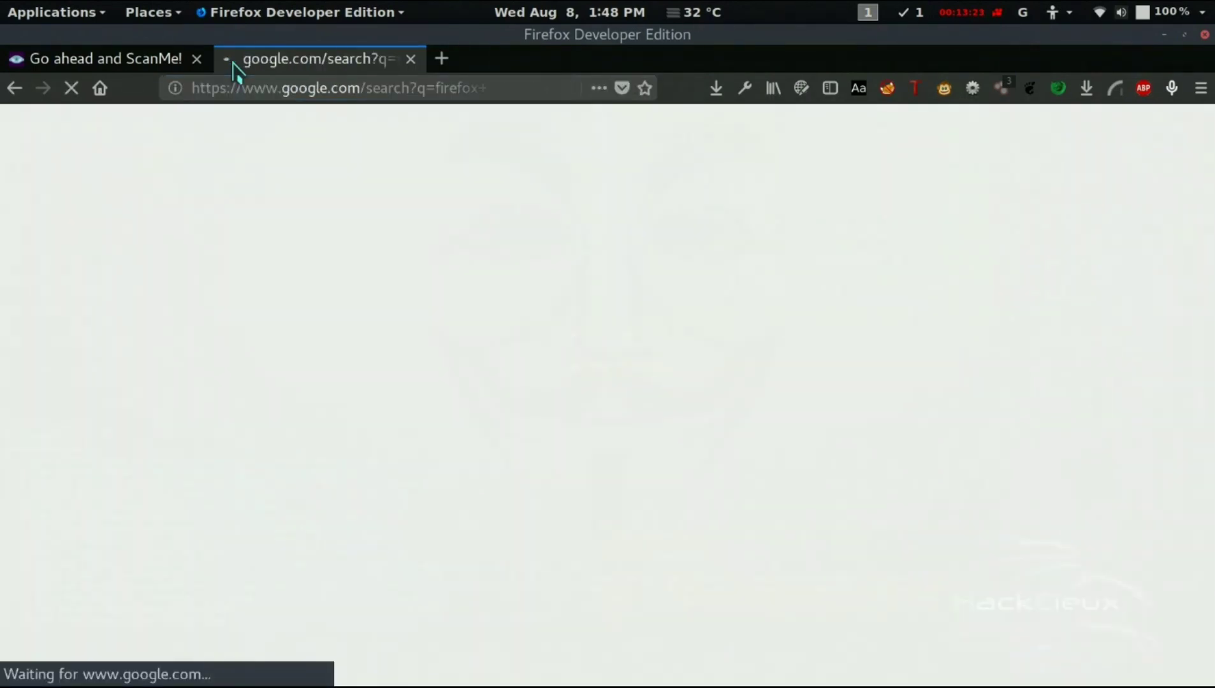
Read through the featured list of Firefox add-ons for hackers in the search results, from Tamper Data to CryptoFox
scroll(446, 287, down, 3)
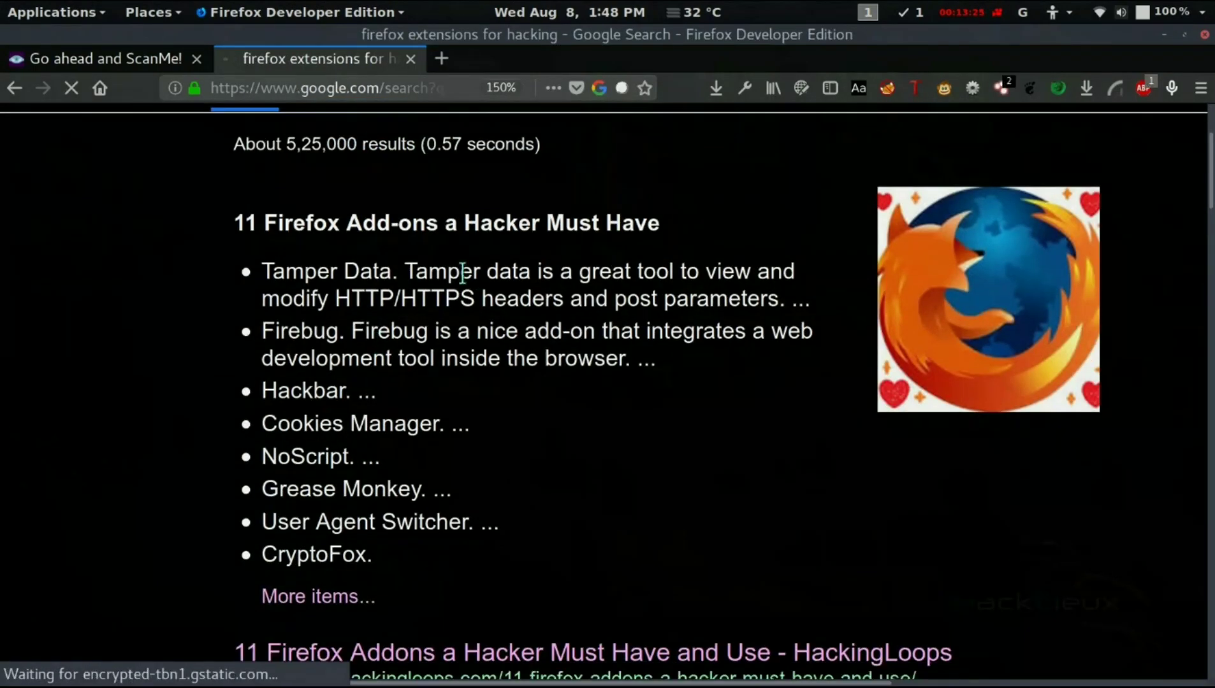
drag(267, 262, 408, 457)
drag(457, 424, 552, 428)
click(552, 428)
triple_click(292, 393)
drag(262, 415, 279, 481)
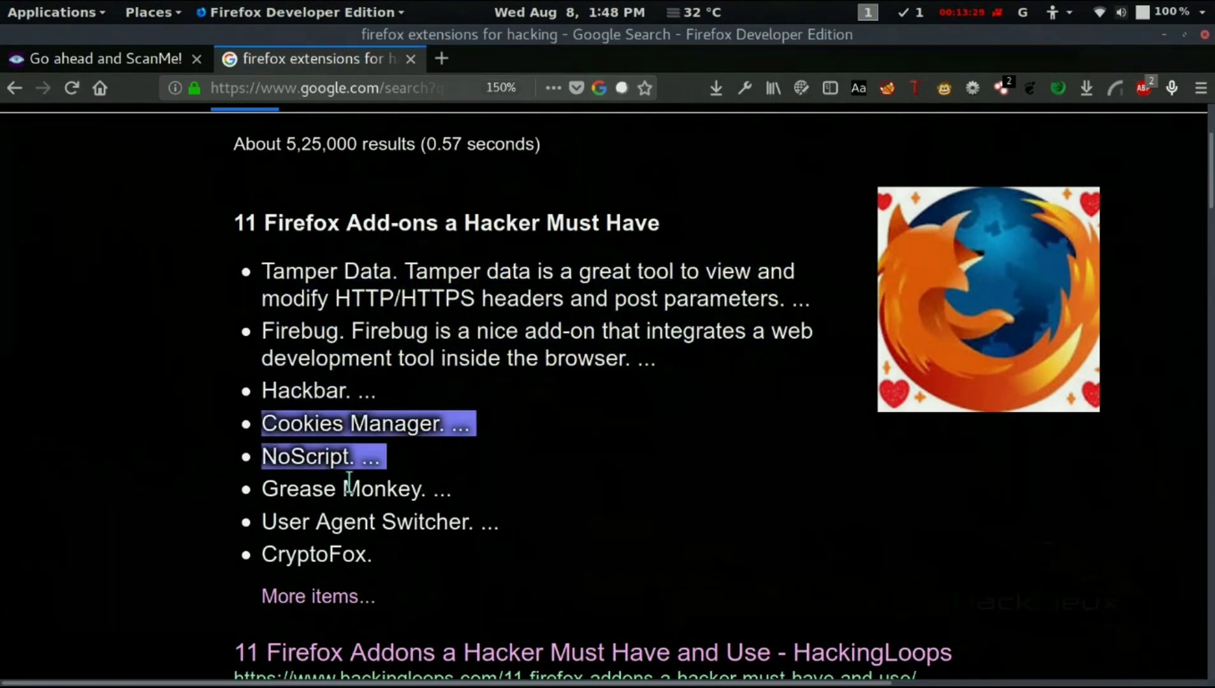
scroll(318, 510, down, 4)
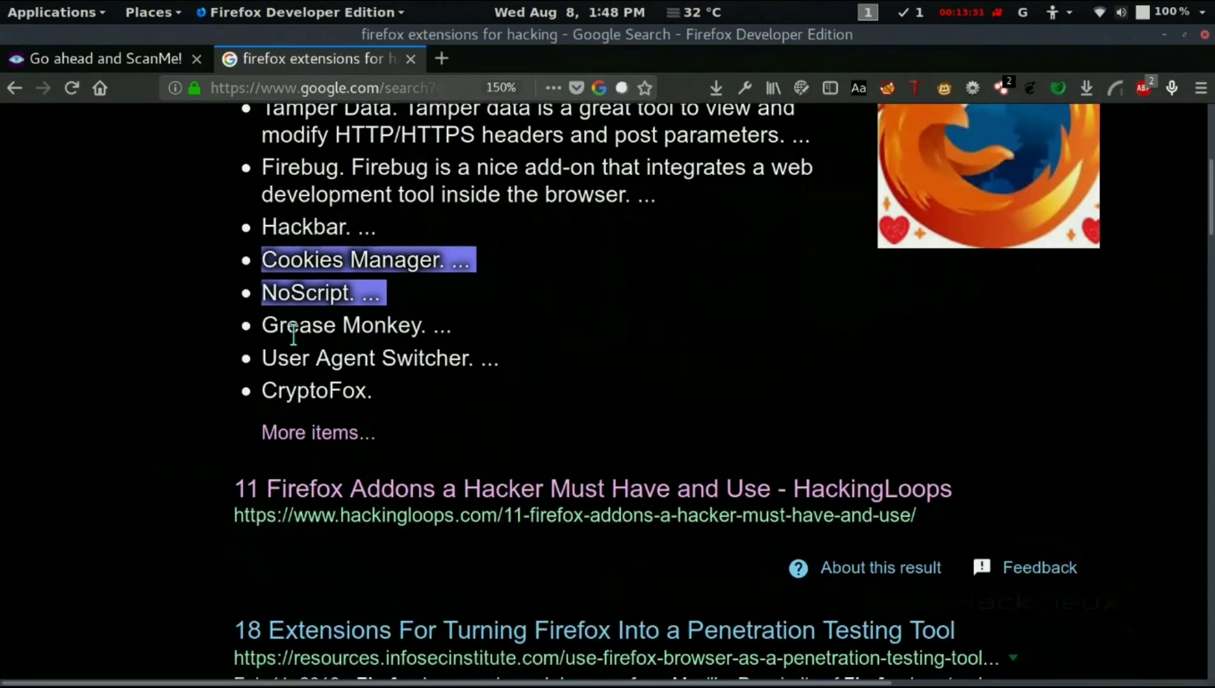
drag(262, 325, 432, 351)
triple_click(301, 358)
click(556, 409)
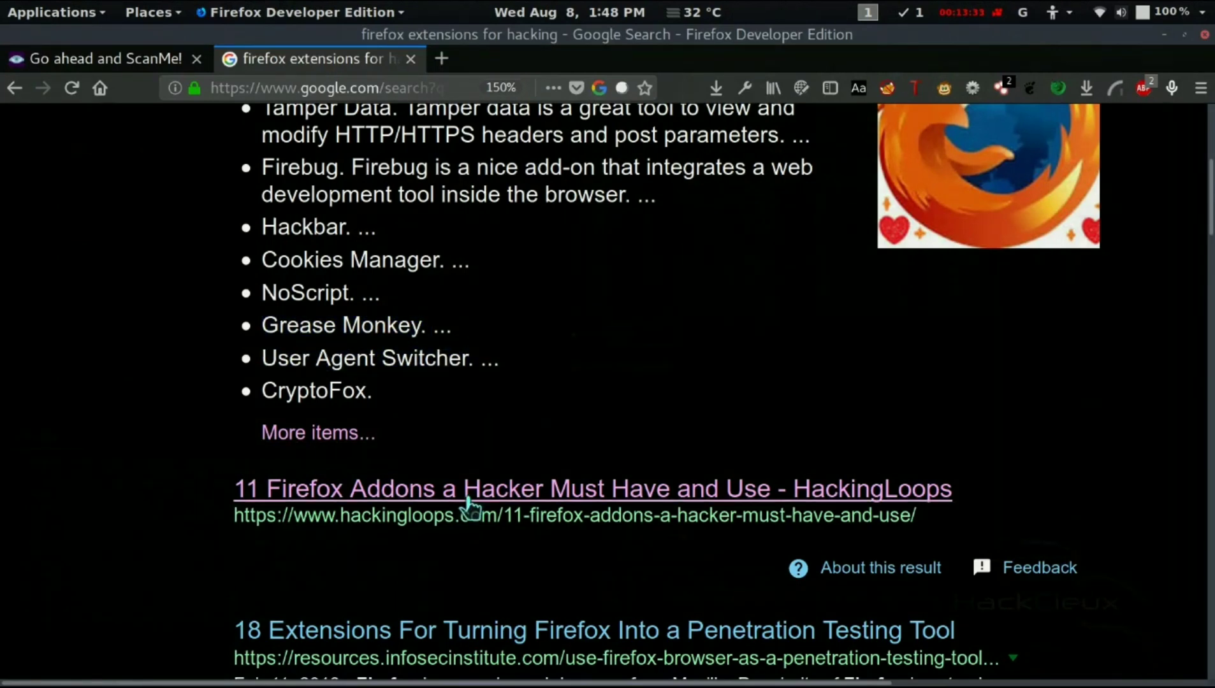
scroll(534, 482, up, 1)
scroll(466, 355, up, 8)
scroll(465, 357, down, 2)
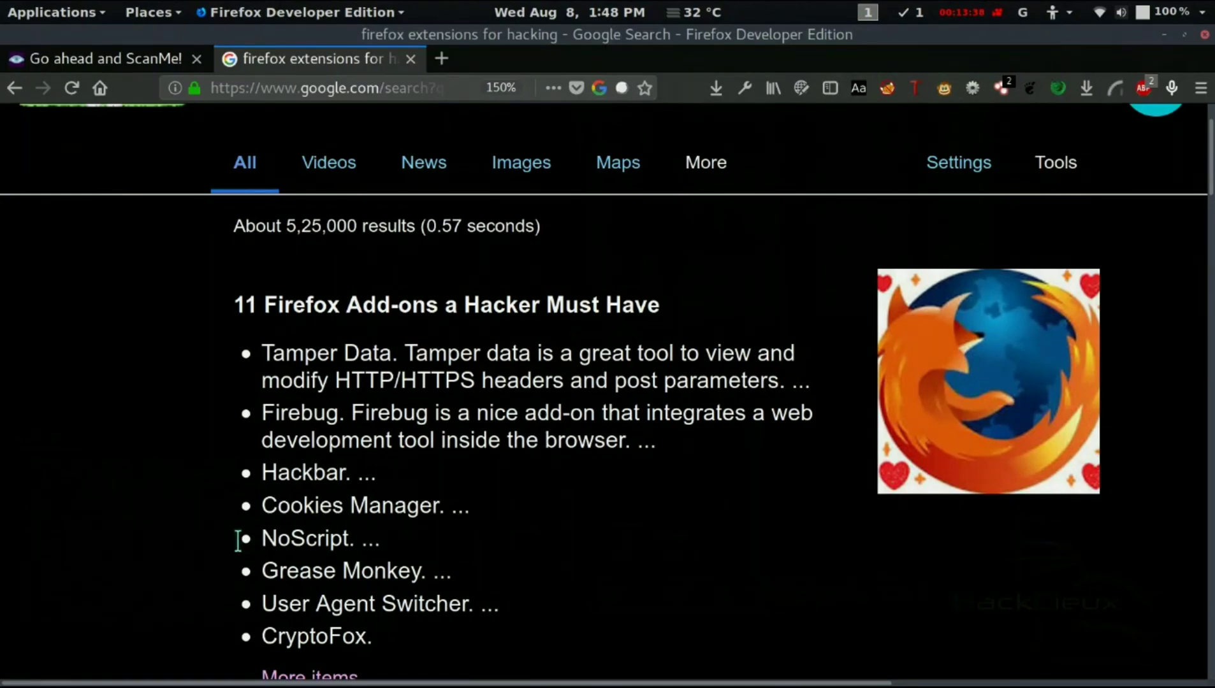
scroll(627, 344, down, 3)
scroll(561, 336, up, 4)
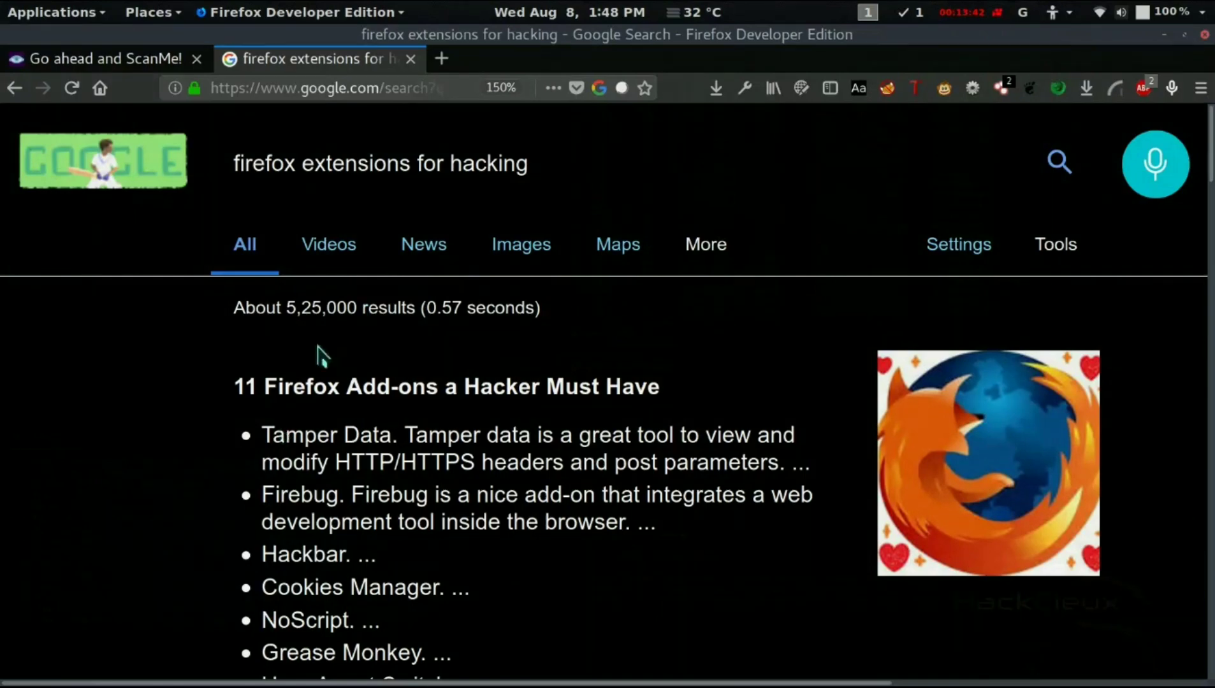
Inspect the page source of the Google results page in its own tab, and close that tab
right_click(103, 456)
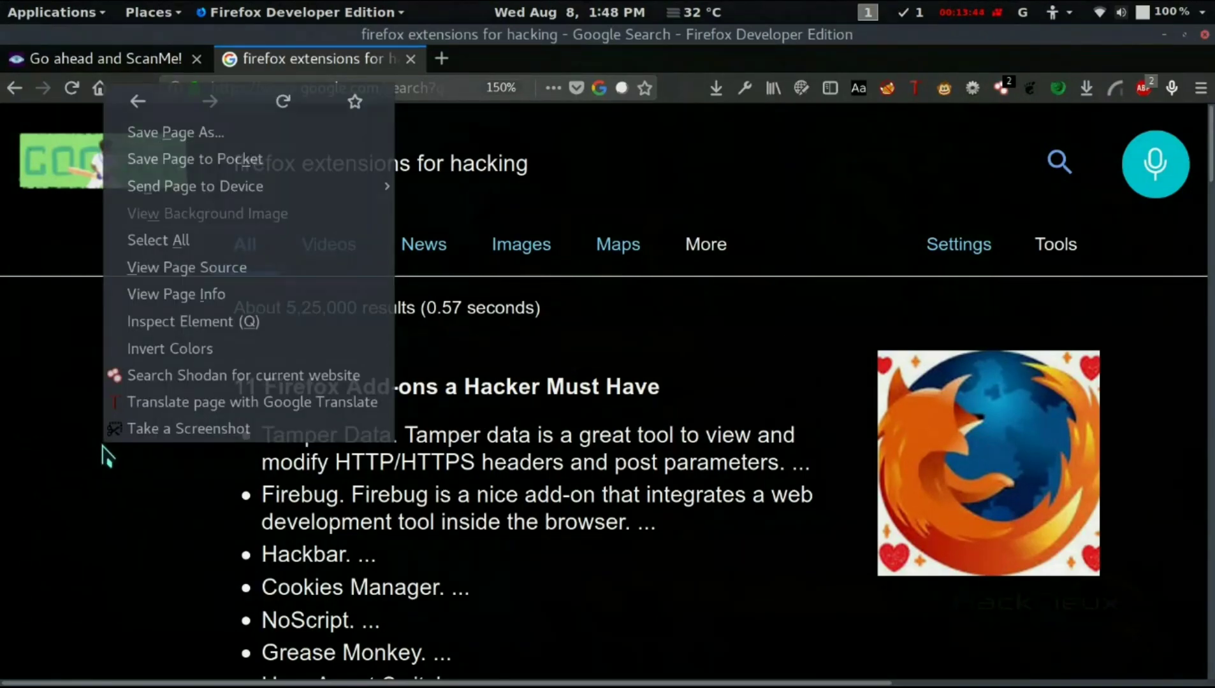
click(213, 279)
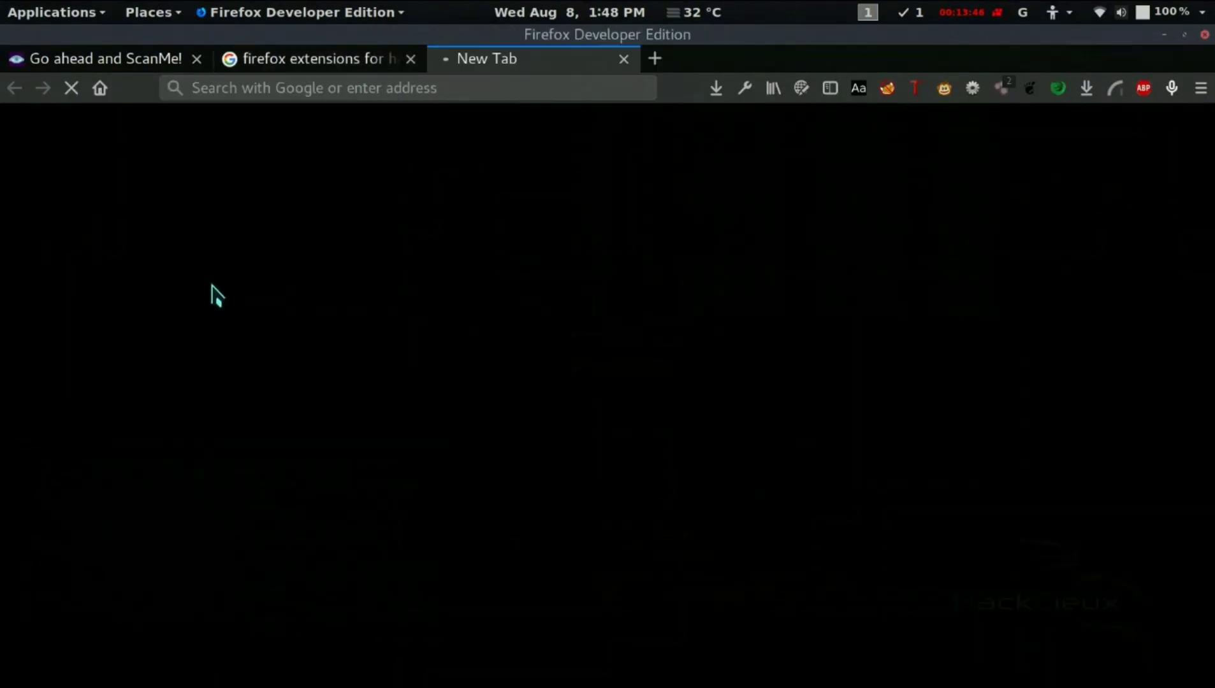
scroll(248, 227, down, 15)
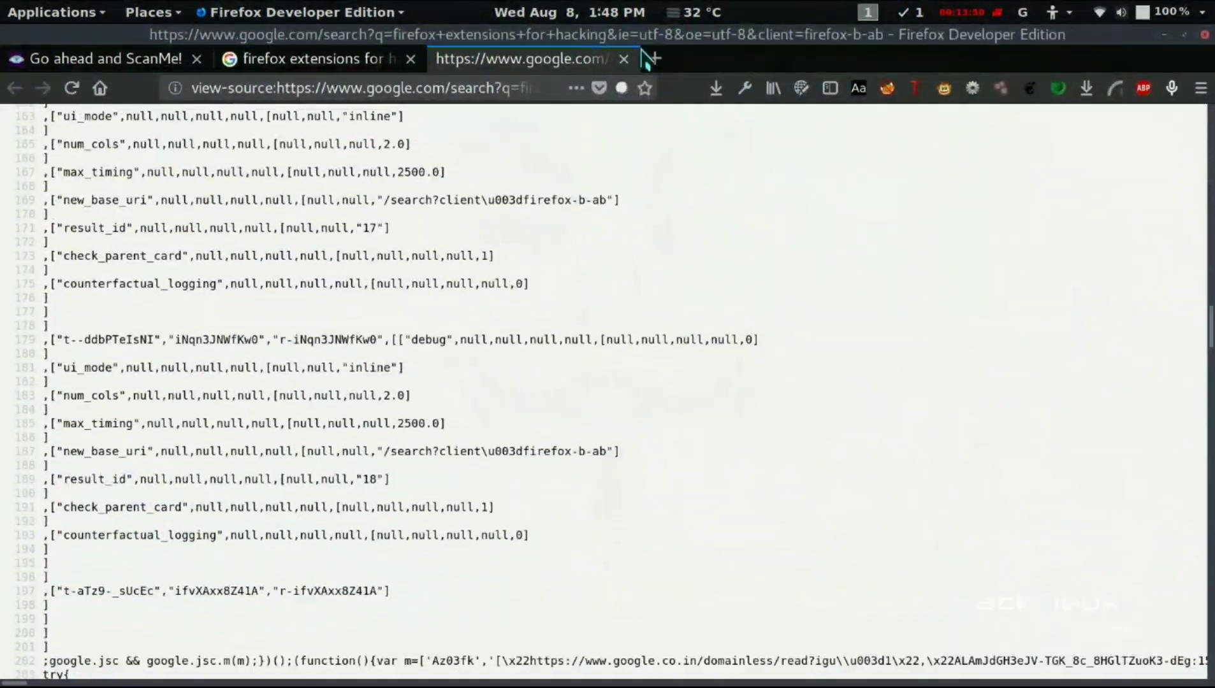
click(623, 58)
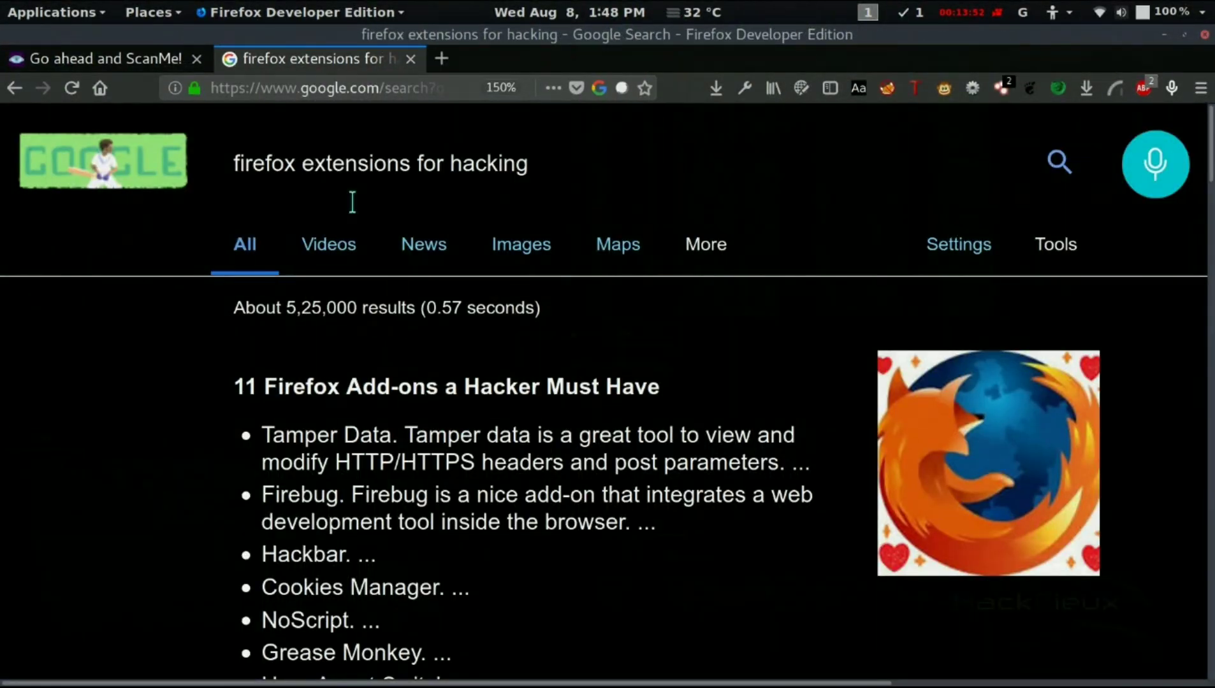
Look through the HackingLoops, InfoSec Institute and Mozilla add-on results and return to the start of the results page
scroll(392, 162, down, 10)
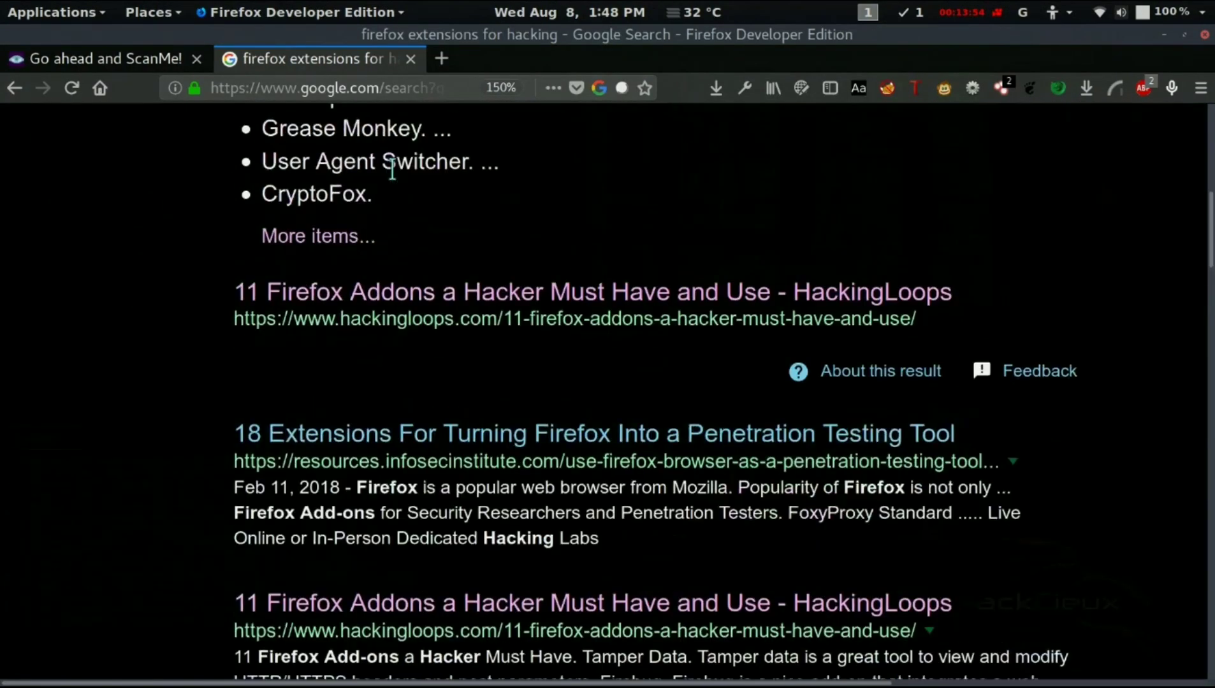
scroll(183, 303, up, 10)
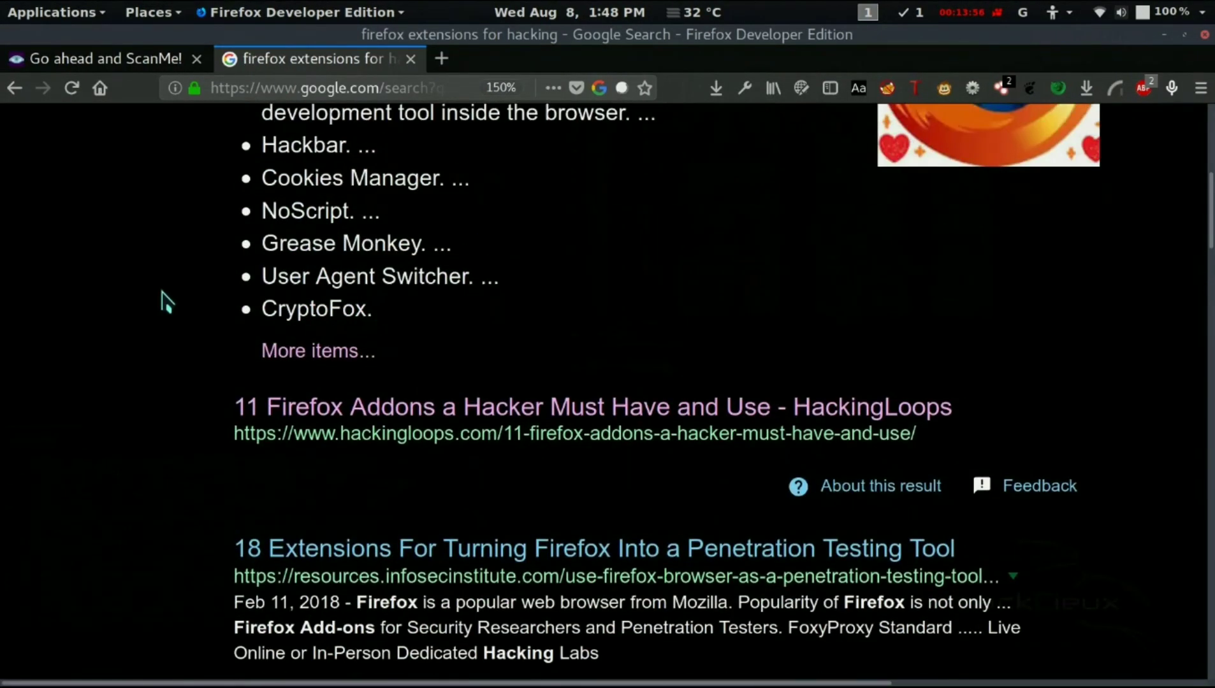
scroll(162, 292, down, 10)
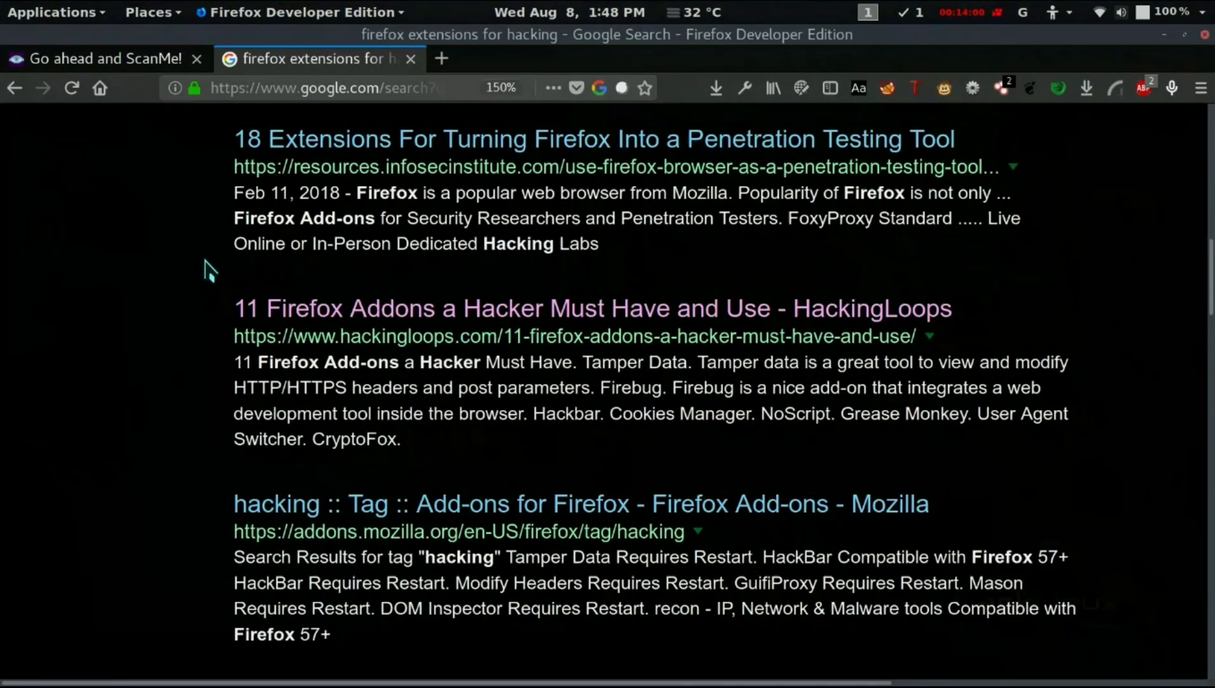
scroll(210, 269, up, 2)
scroll(210, 269, up, 2)
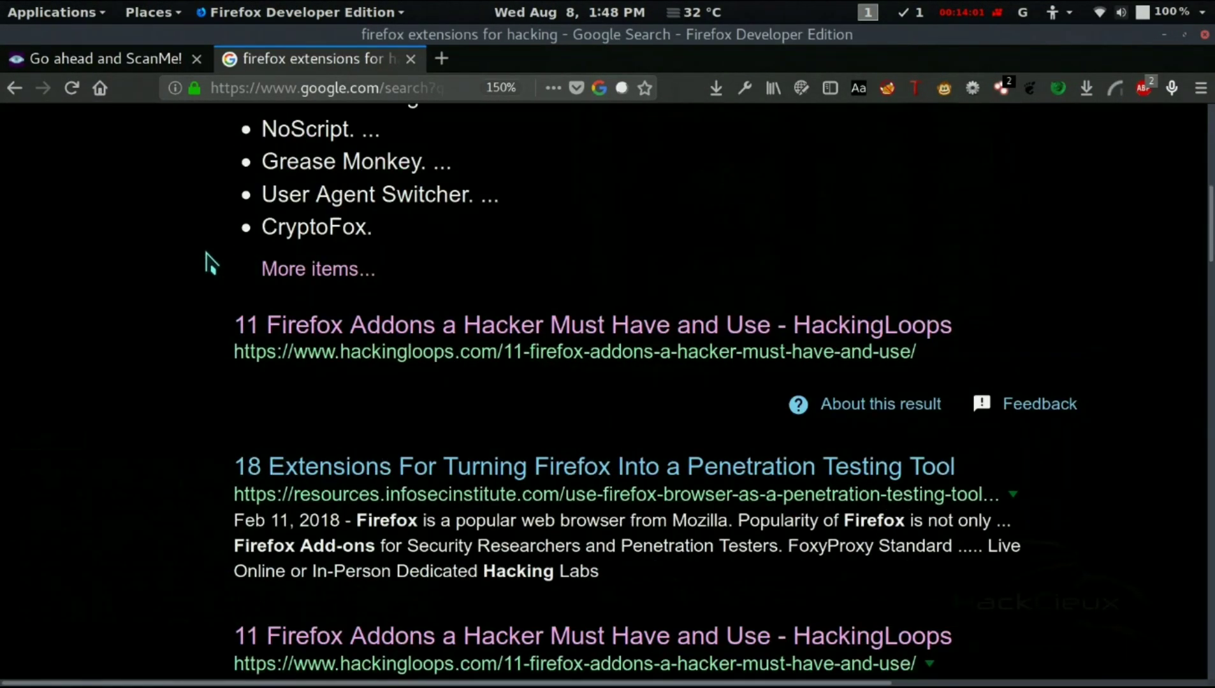
scroll(202, 207, up, 3)
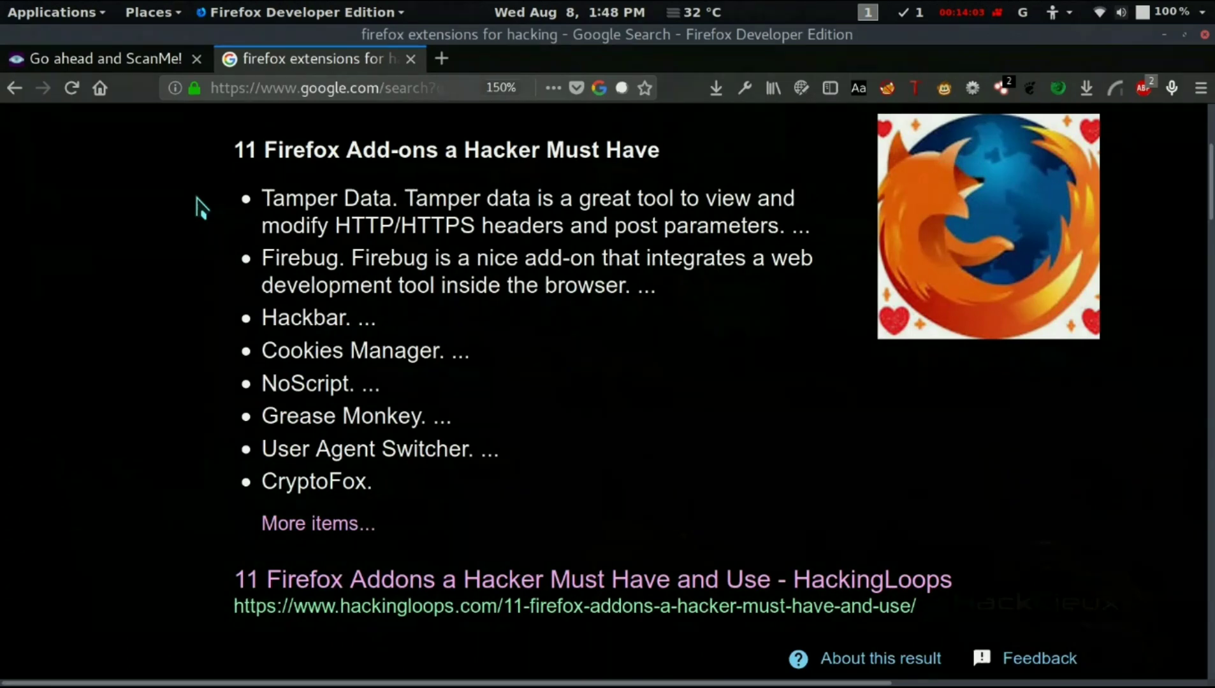
scroll(201, 207, up, 1)
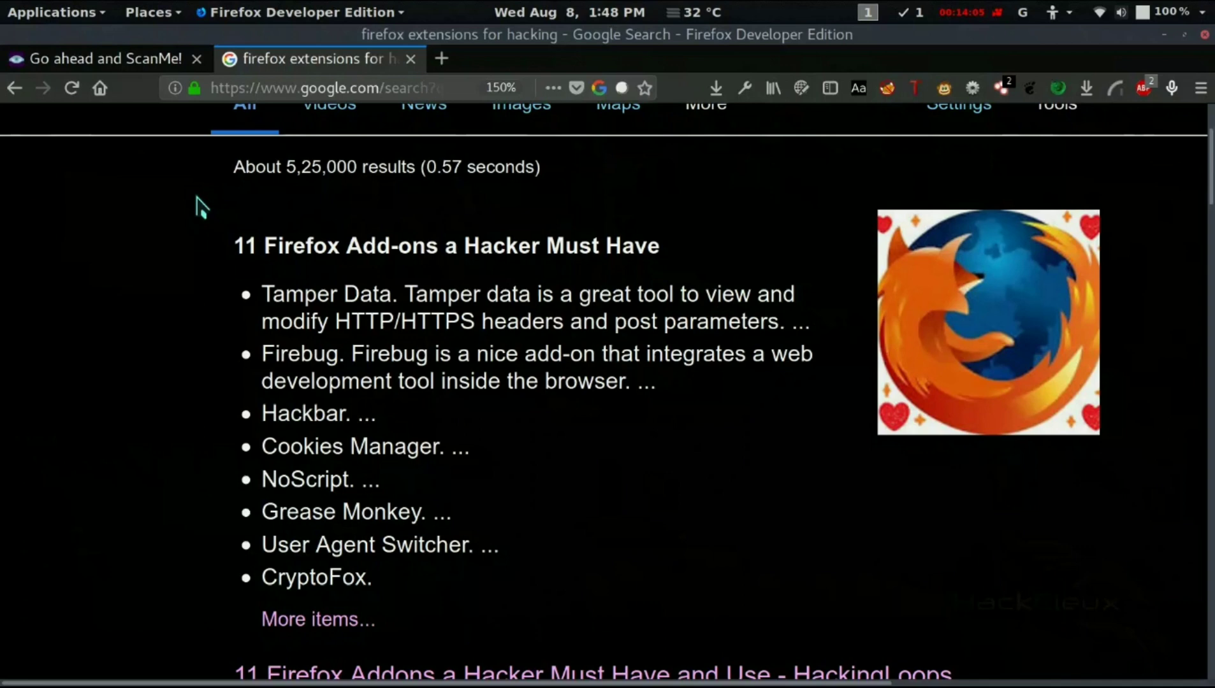
scroll(197, 198, up, 2)
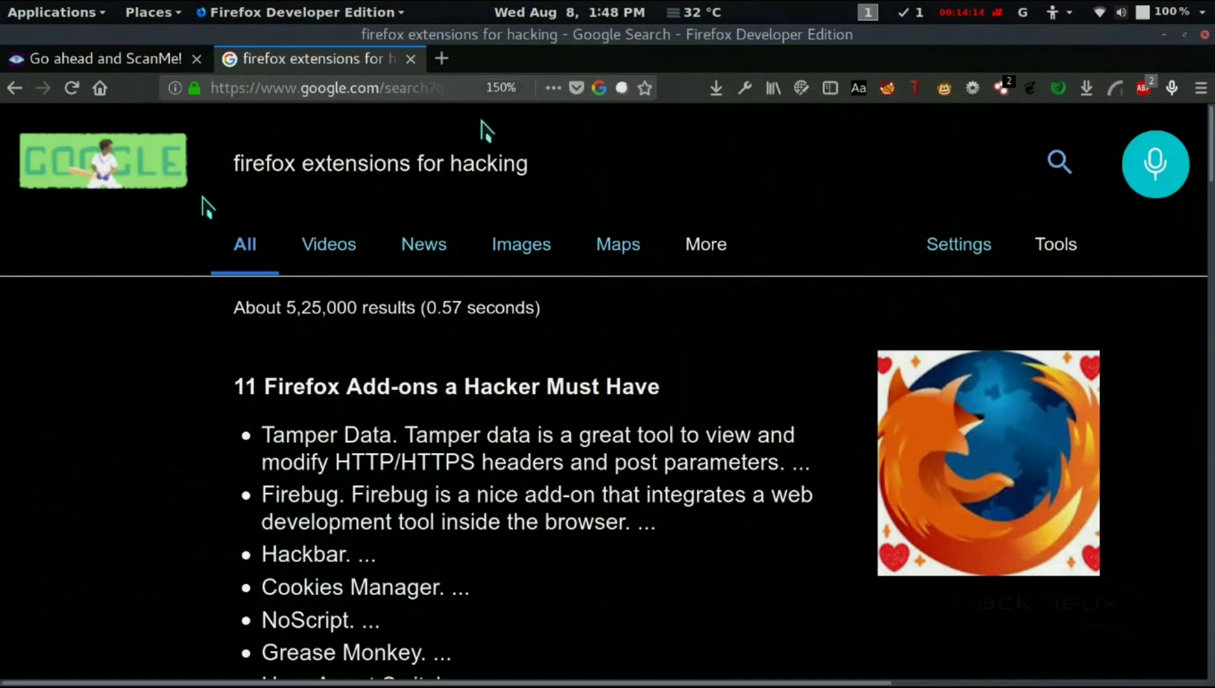
Return to the scanme.nmap.org page, highlight its address, and open the screen recorder's controls
click(118, 61)
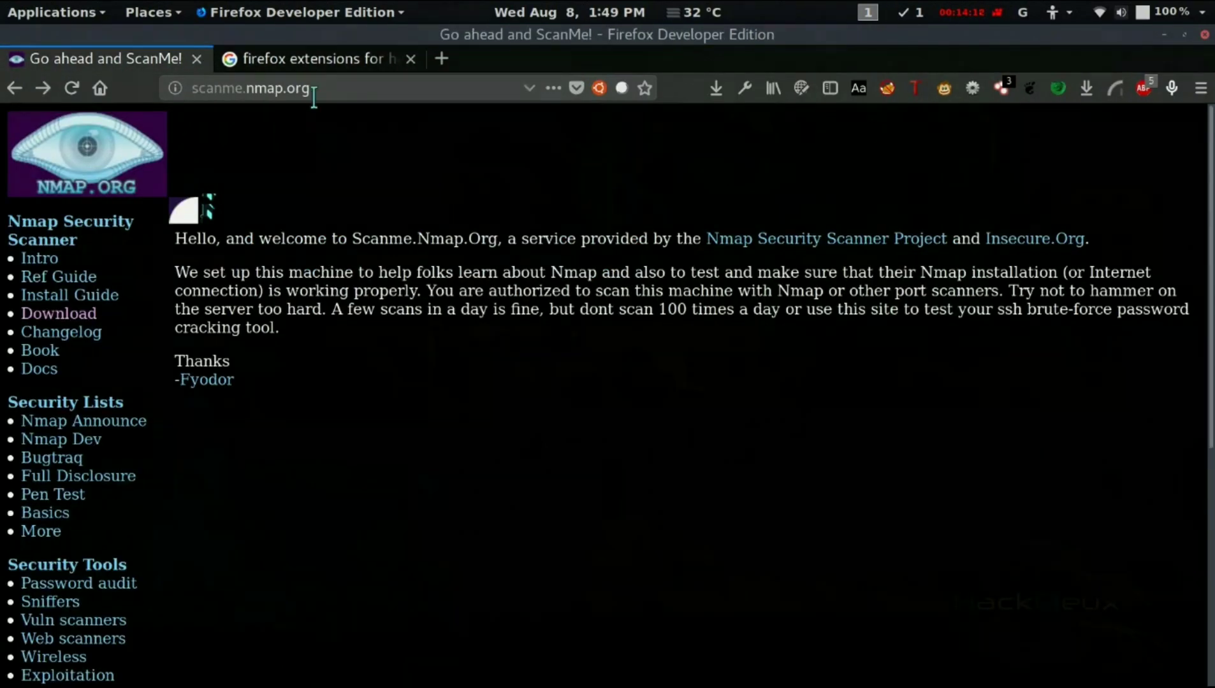
drag(192, 89, 439, 87)
click(395, 191)
click(997, 13)
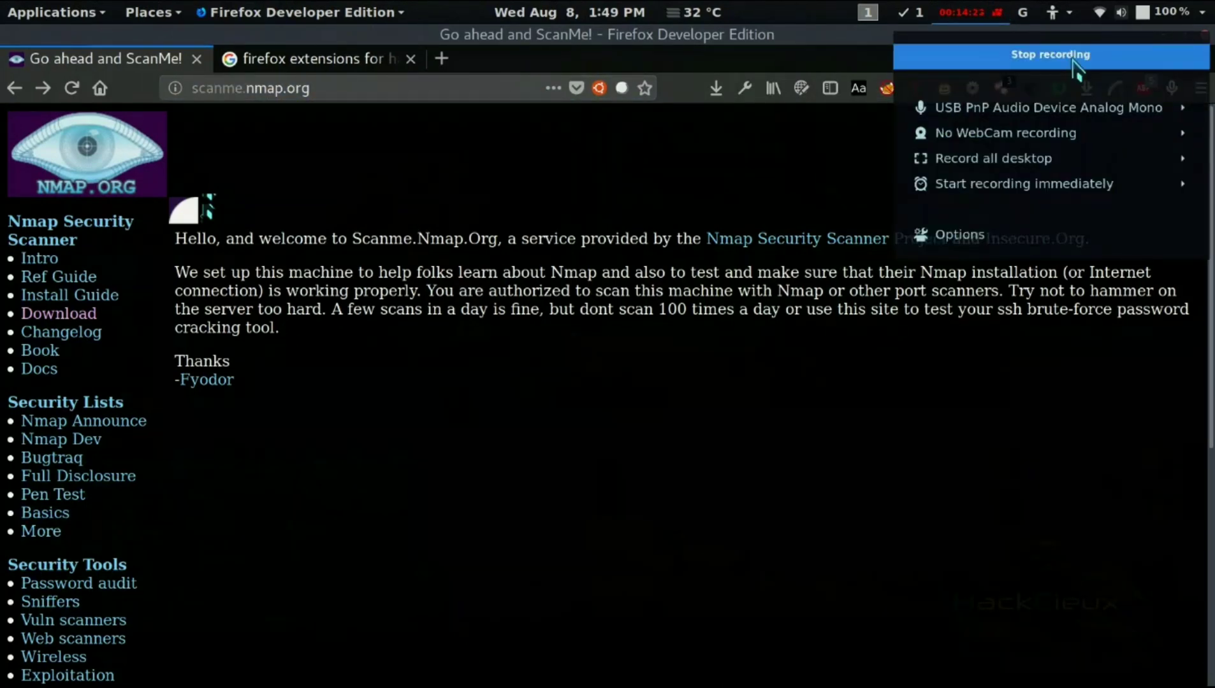